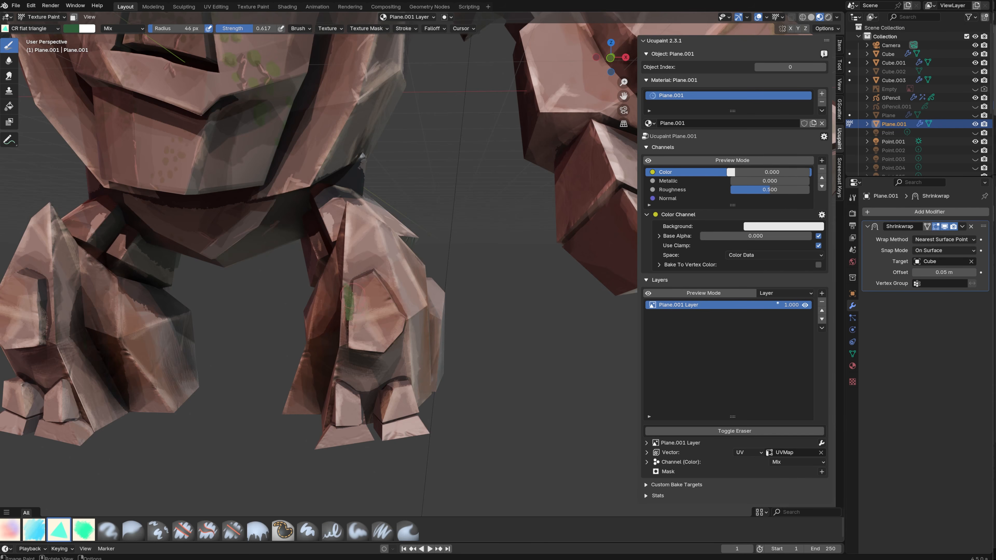
Step: Look at the Ucupaint and Brushstroke Tools add-ons on the Blender Extensions site, including a Brushstroke Tools gallery image
{"action": "scroll", "coordinate": [351, 253], "scroll_direction": "up", "scroll_amount": 2}
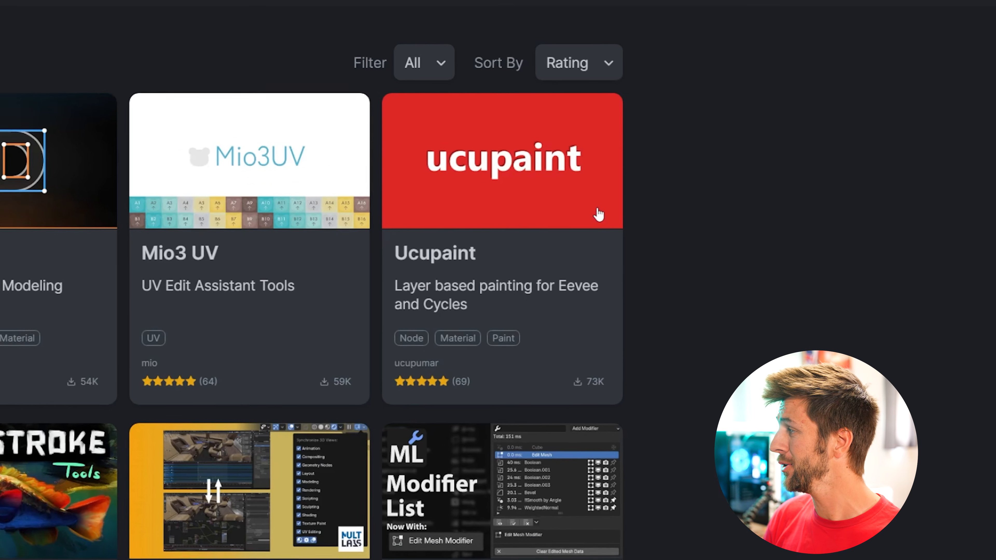
{"action": "left_click", "coordinate": [706, 133]}
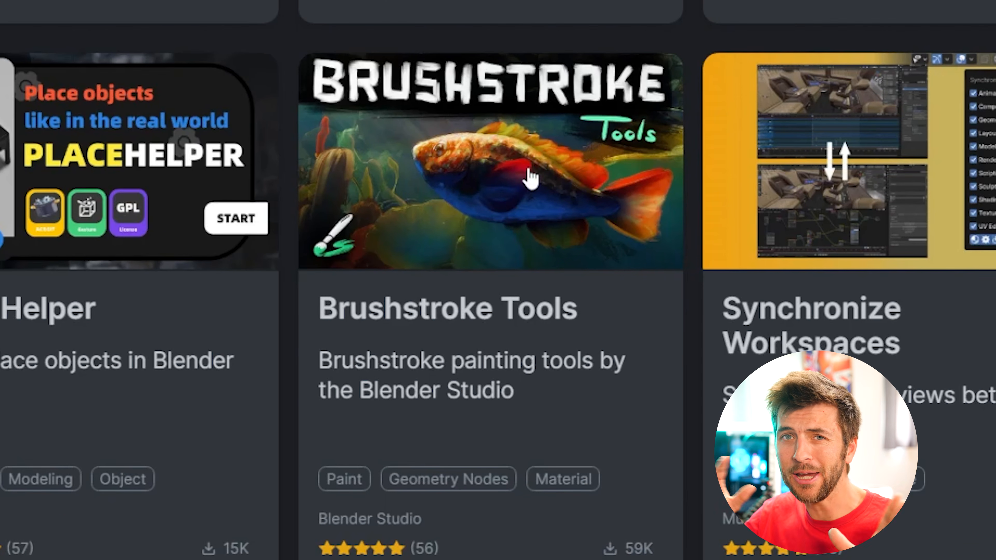
{"action": "left_click", "coordinate": [530, 178]}
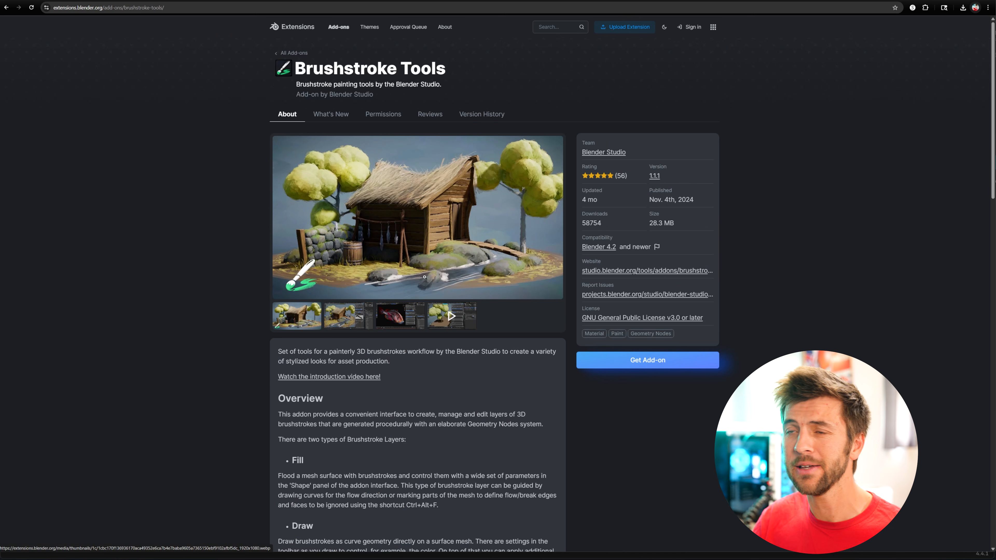
{"action": "left_click", "coordinate": [385, 317]}
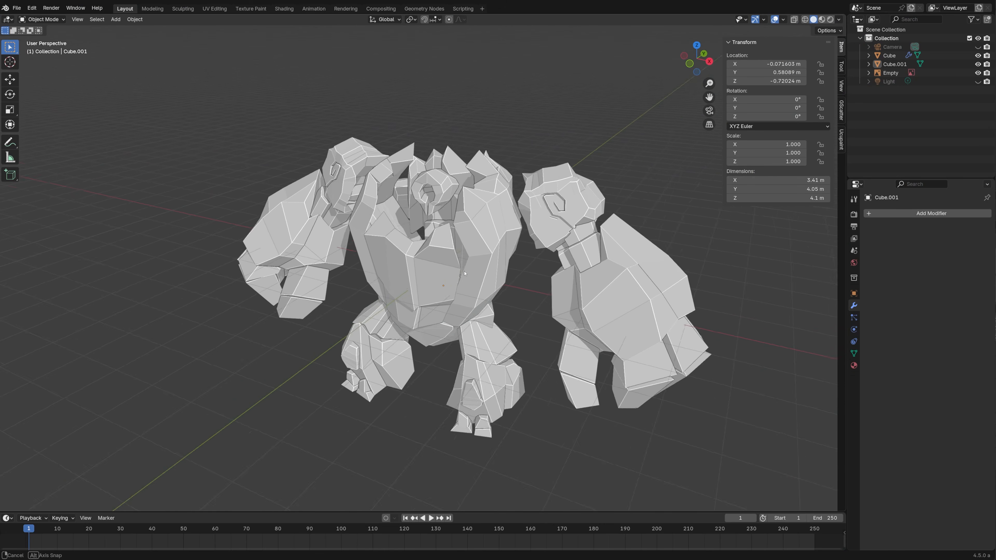
{"action": "middle_click_drag", "start_coordinate": [439, 220], "coordinate": [545, 222]}
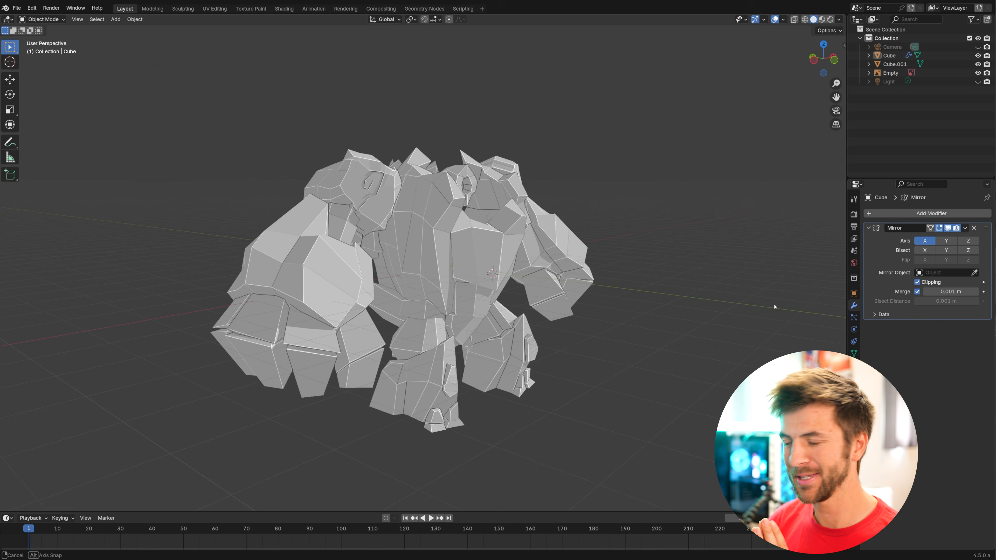
{"action": "middle_click_drag", "start_coordinate": [774, 307], "coordinate": [714, 307]}
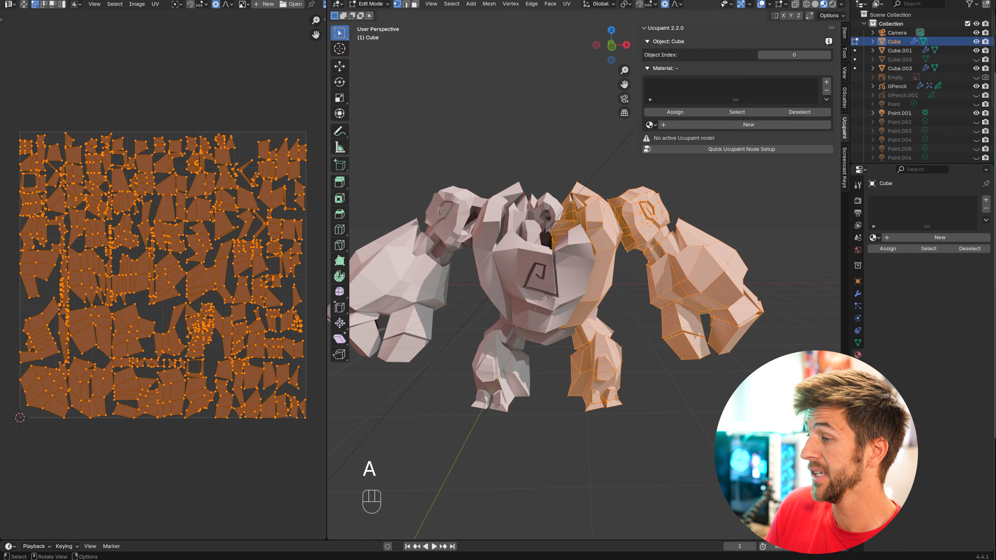
{"action": "key", "text": "u"}
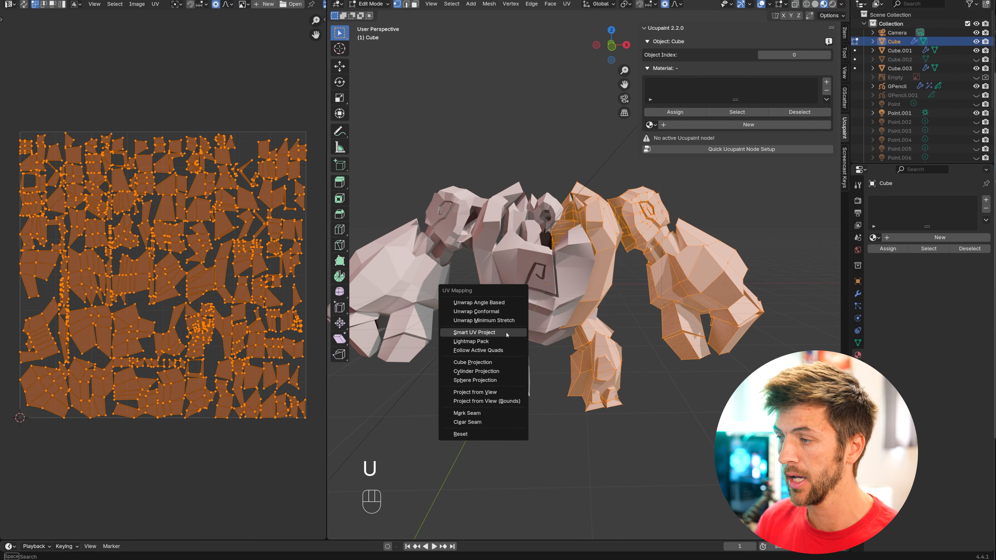
{"action": "key", "text": "Escape"}
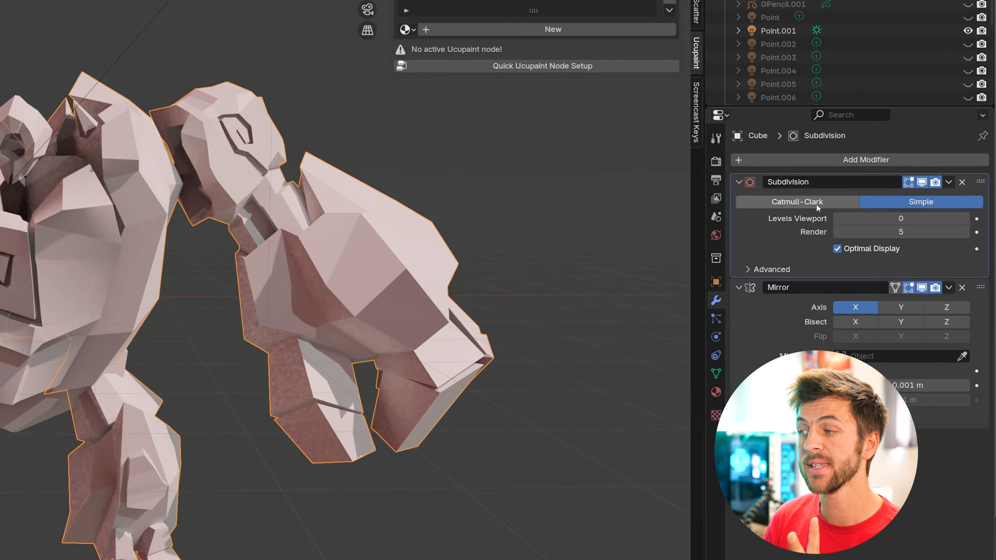
Step: Compare Catmull-Clark with Simple in the golem's Subdivision modifier, choose Simple and lower the viewport levels
{"action": "left_click", "coordinate": [874, 229]}
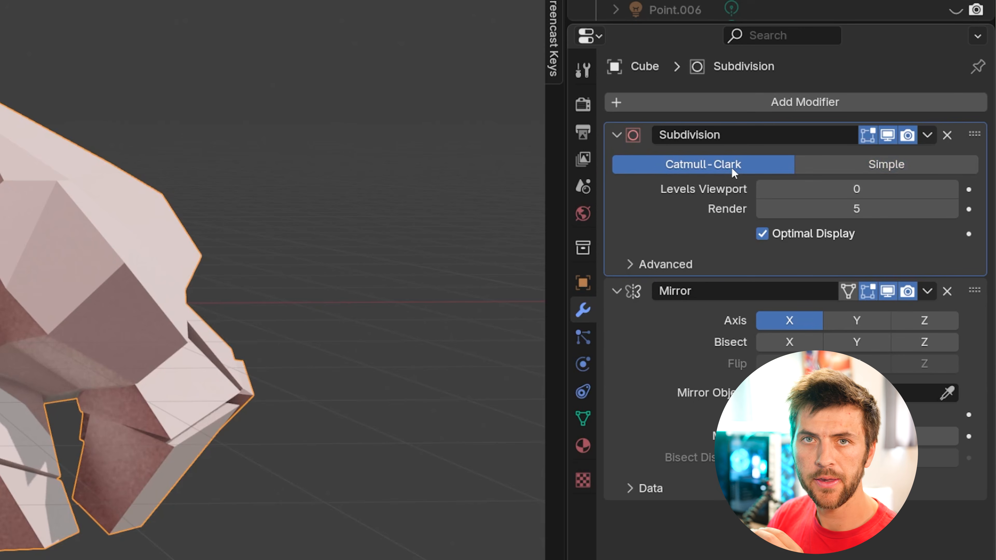
{"action": "left_click", "coordinate": [869, 167]}
{"action": "left_click", "coordinate": [764, 167]}
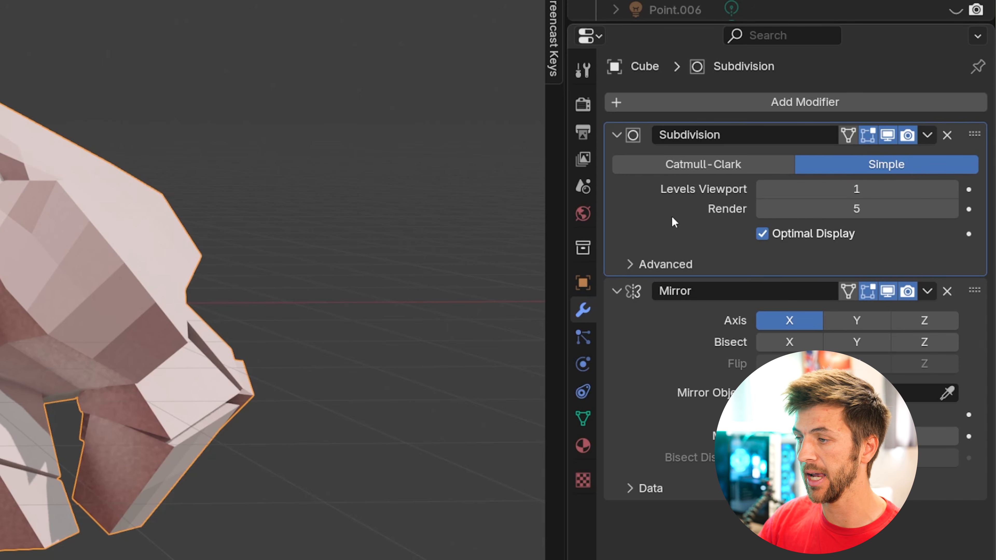
{"action": "left_click", "coordinate": [762, 189]}
{"action": "left_click", "coordinate": [761, 189]}
{"action": "left_click", "coordinate": [761, 189]}
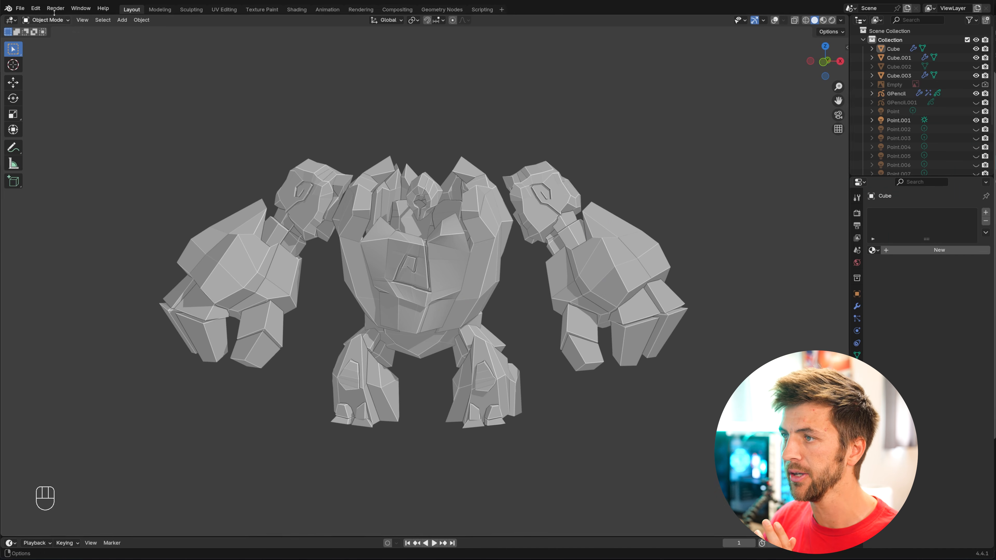
Step: Install the Ucupaint add-on from its downloaded zip file on disk
{"action": "left_click", "coordinate": [35, 7]}
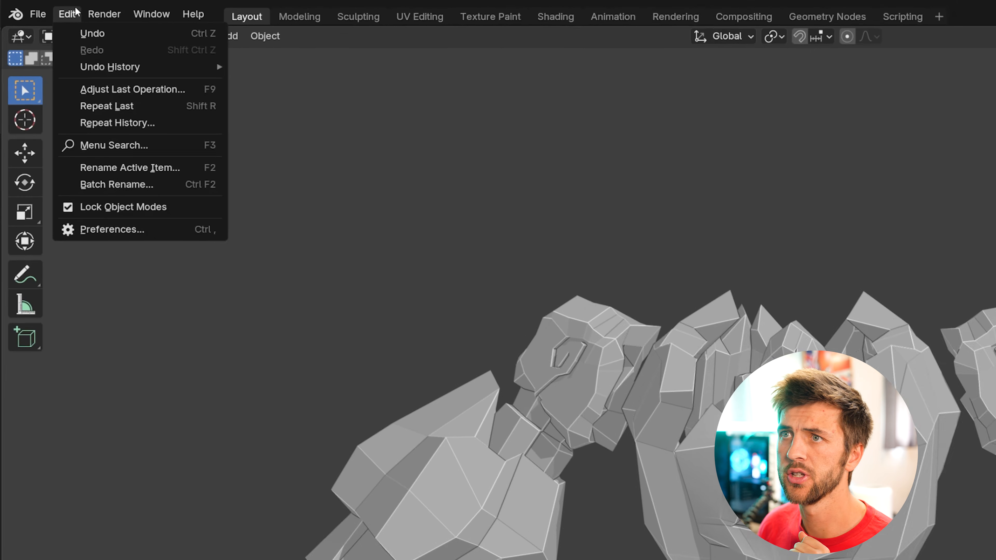
{"action": "left_click", "coordinate": [105, 123]}
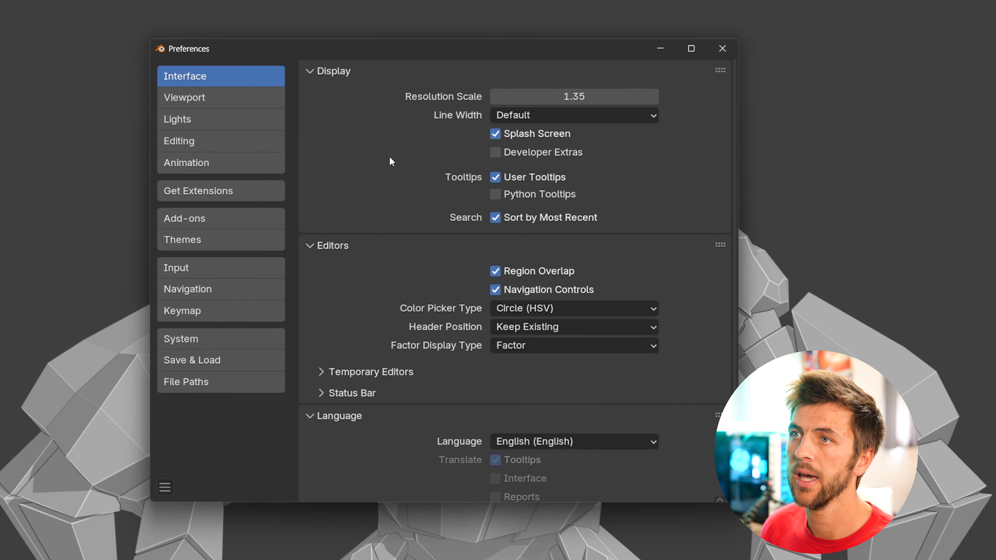
{"action": "left_click", "coordinate": [119, 176]}
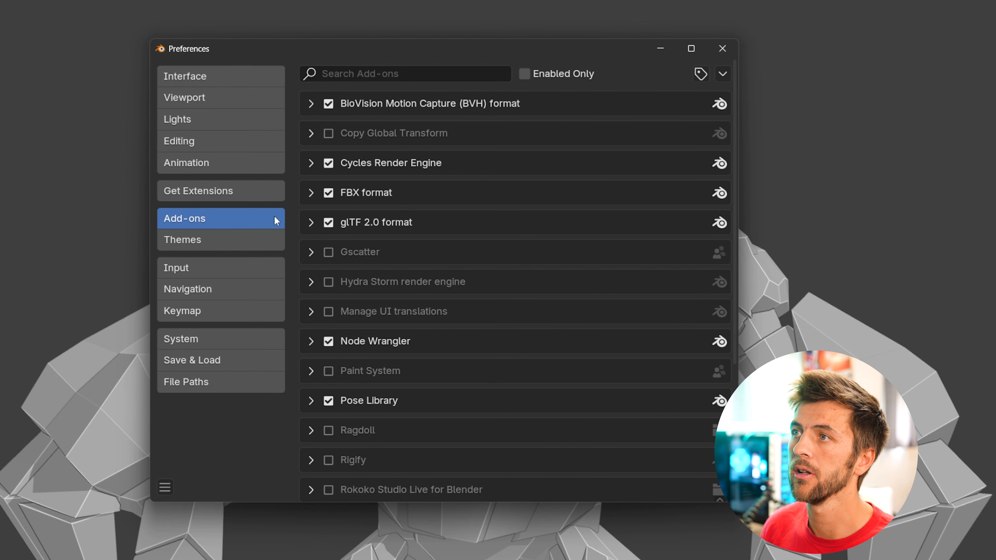
{"action": "left_click", "coordinate": [724, 72]}
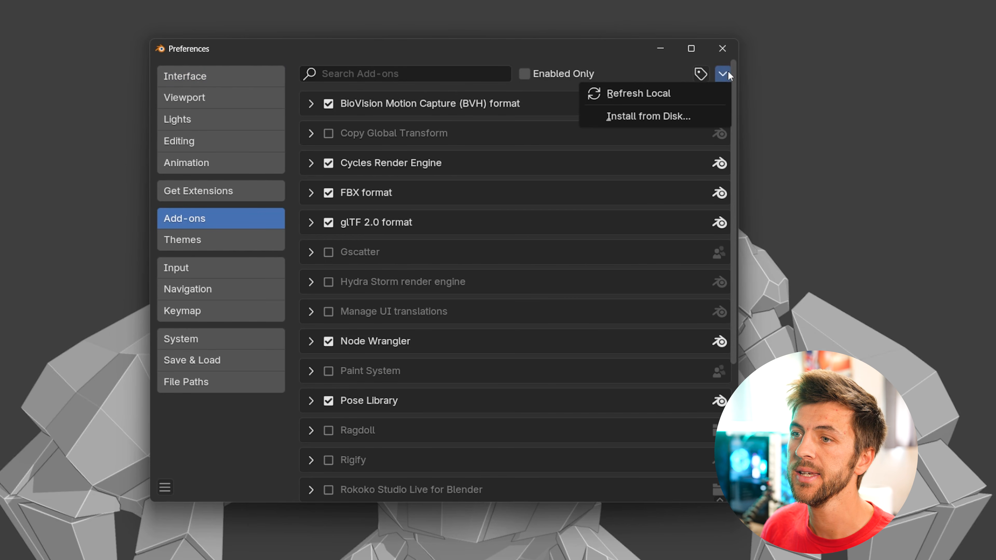
{"action": "left_click", "coordinate": [702, 117]}
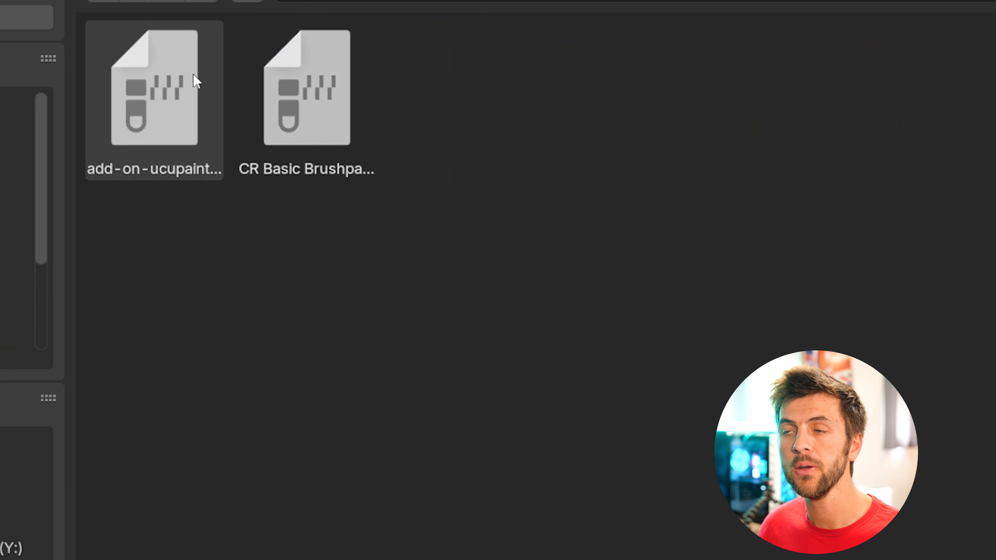
{"action": "left_click", "coordinate": [185, 78]}
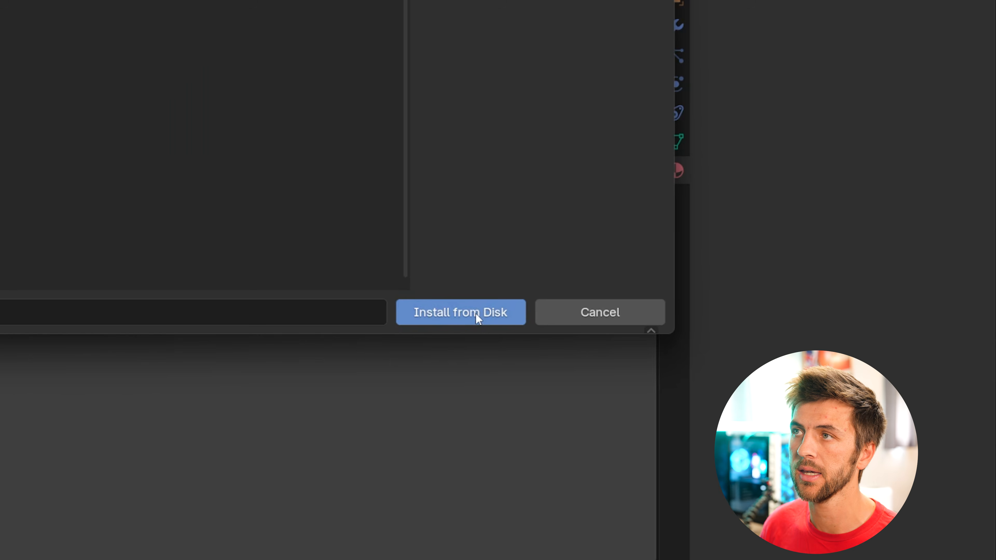
{"action": "left_click", "coordinate": [476, 314]}
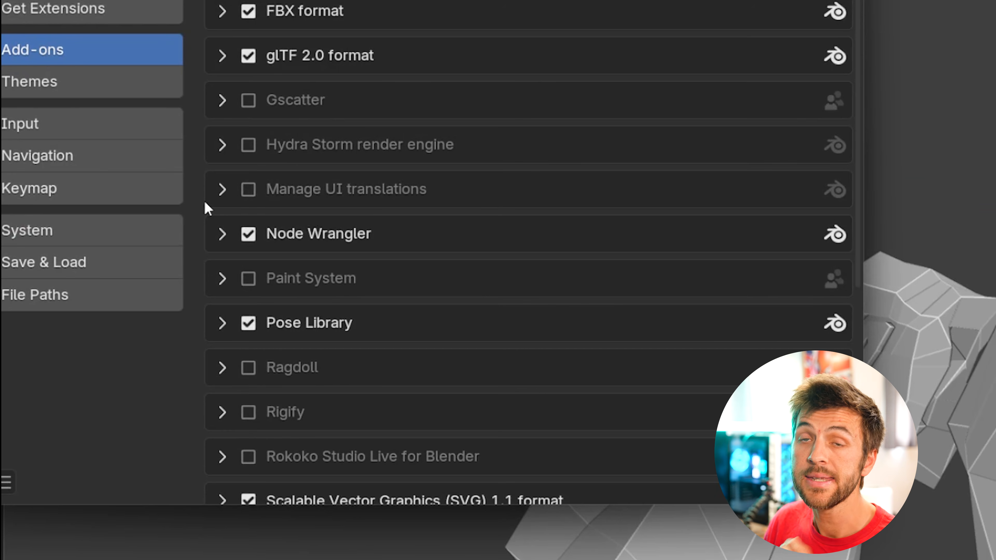
Step: Register the CR Basic Brushpack 4.3 folder as a new asset library in the preferences
{"action": "left_click", "coordinate": [345, 242]}
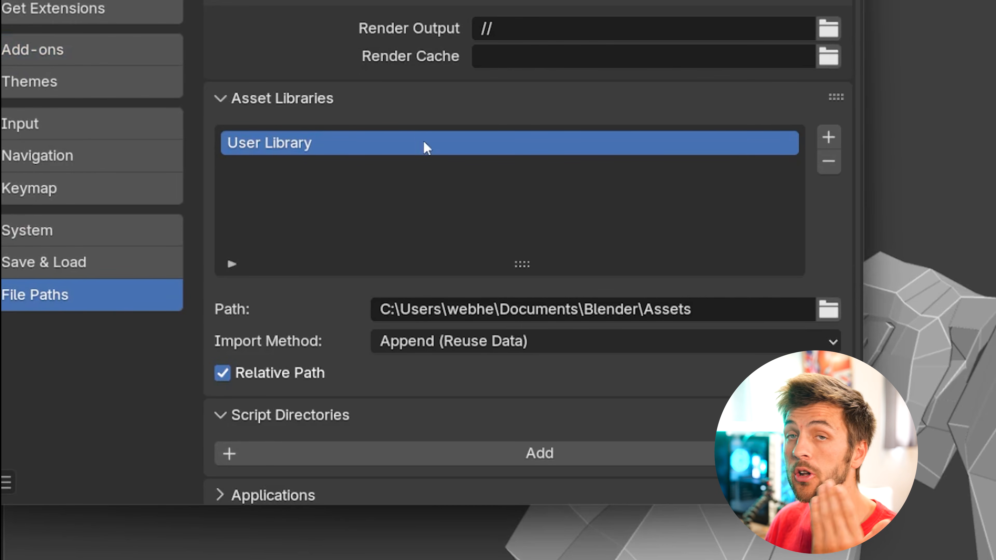
{"action": "left_click", "coordinate": [828, 138]}
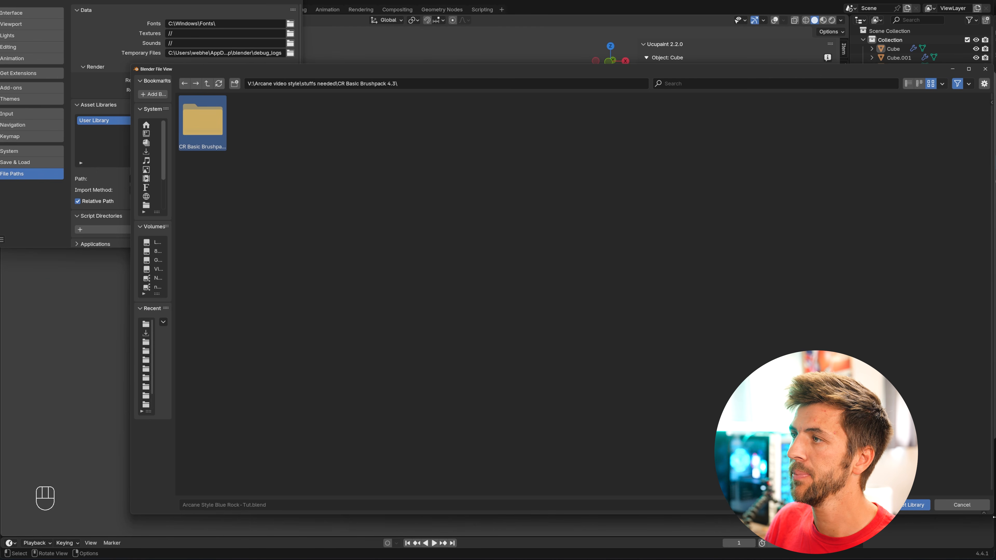
{"action": "left_click_drag", "start_coordinate": [987, 515], "coordinate": [561, 409]}
{"action": "left_click_drag", "start_coordinate": [355, 79], "coordinate": [464, 112]}
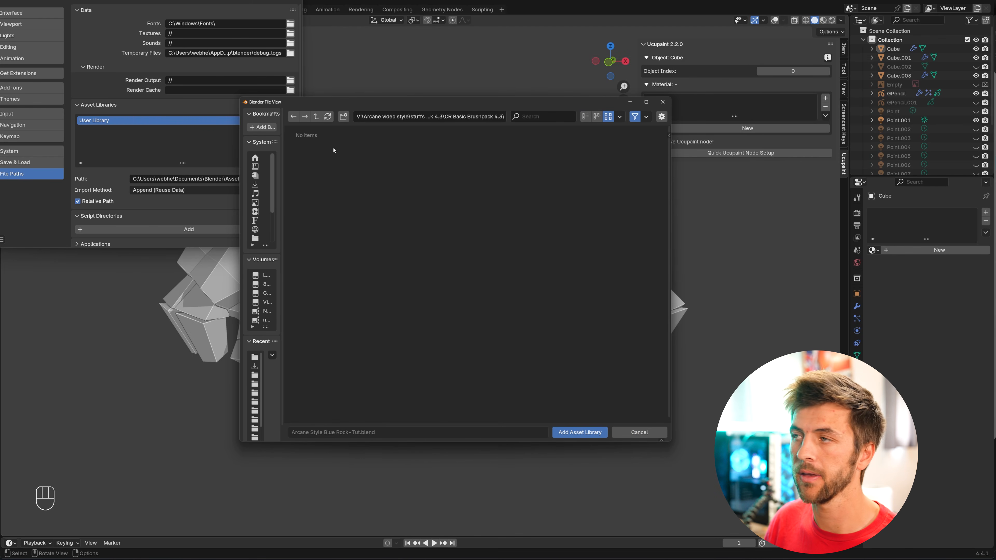
{"action": "left_click", "coordinate": [568, 410]}
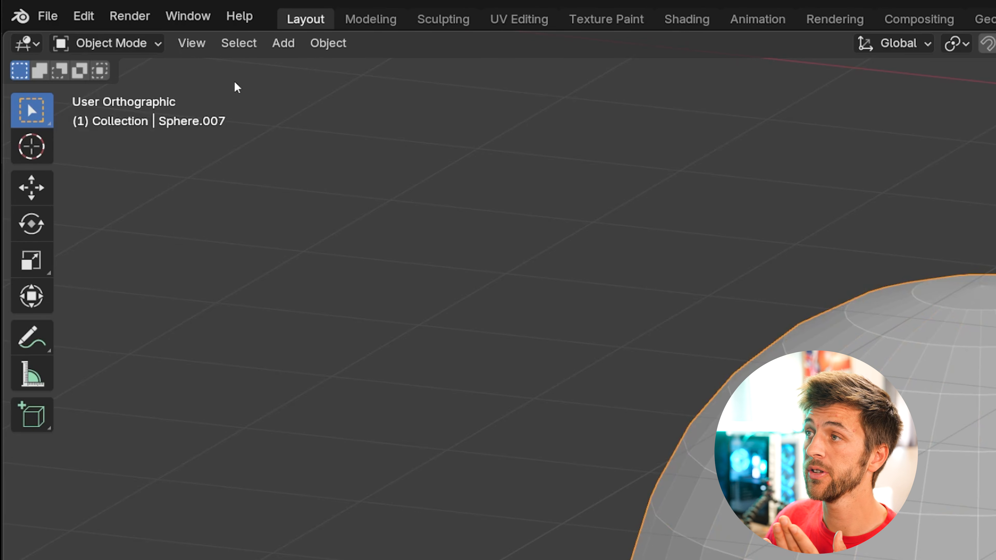
Step: Put the sphere into Texture Paint mode and limit the brush assets to the CR Basic Brushpack 4.3 library
{"action": "left_click", "coordinate": [138, 42]}
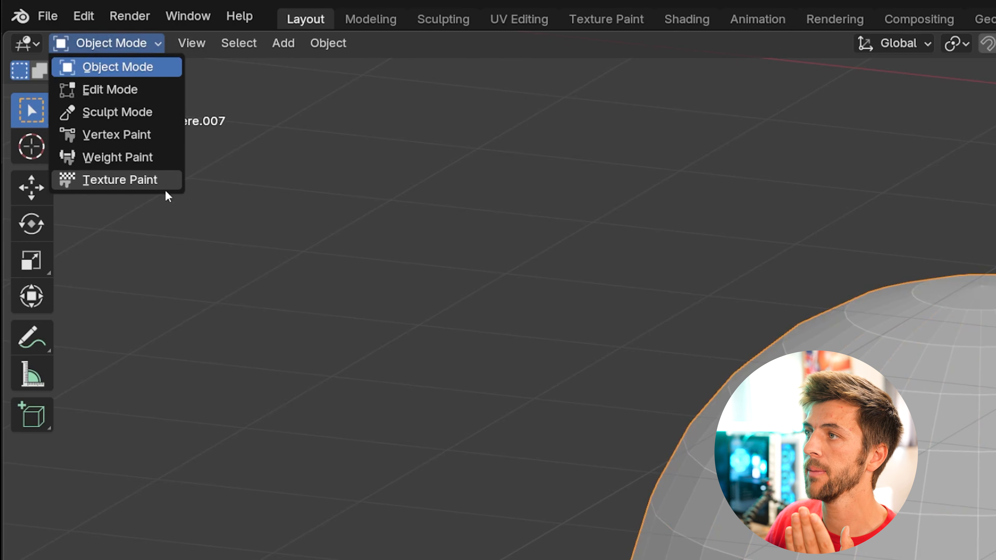
{"action": "left_click", "coordinate": [120, 180]}
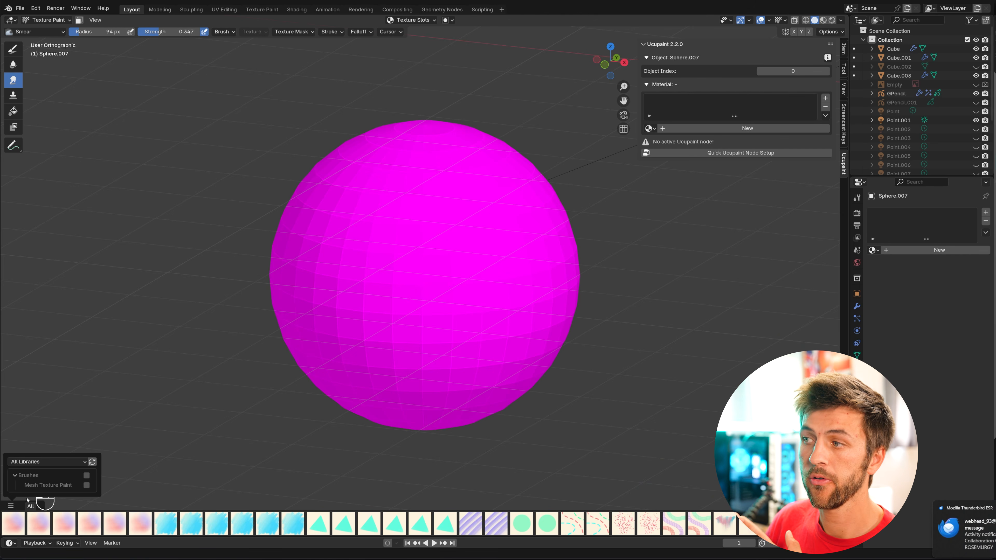
{"action": "left_click", "coordinate": [47, 462]}
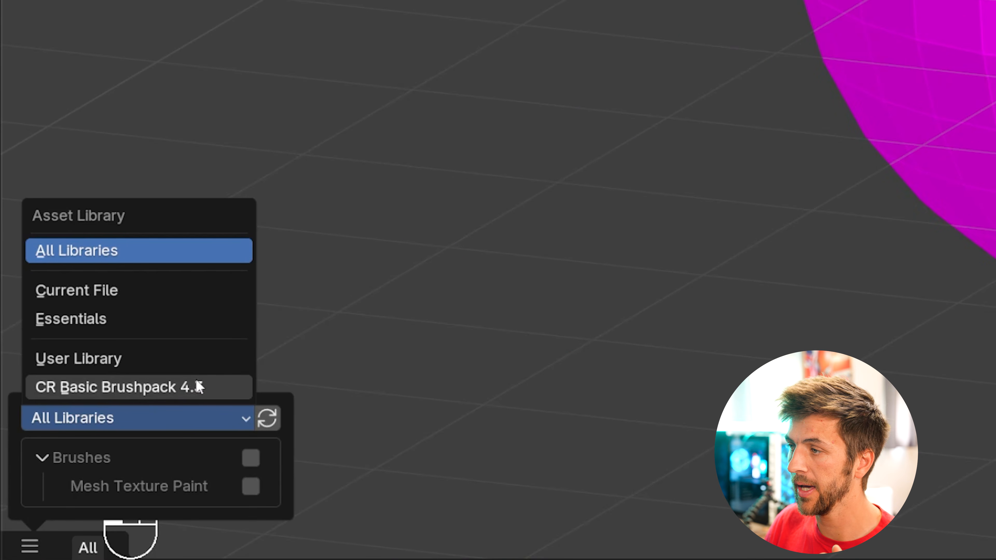
{"action": "left_click", "coordinate": [198, 387]}
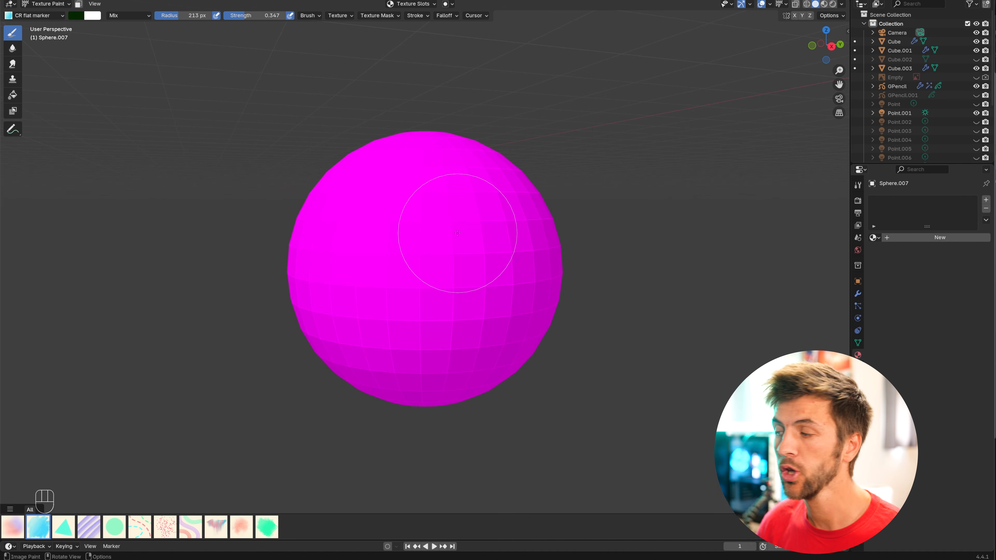
Step: Run the Quick Ucupaint Node Setup on the sphere as Principled with Color, Metallic, Roughness and Normal channels
{"action": "key", "text": "n"}
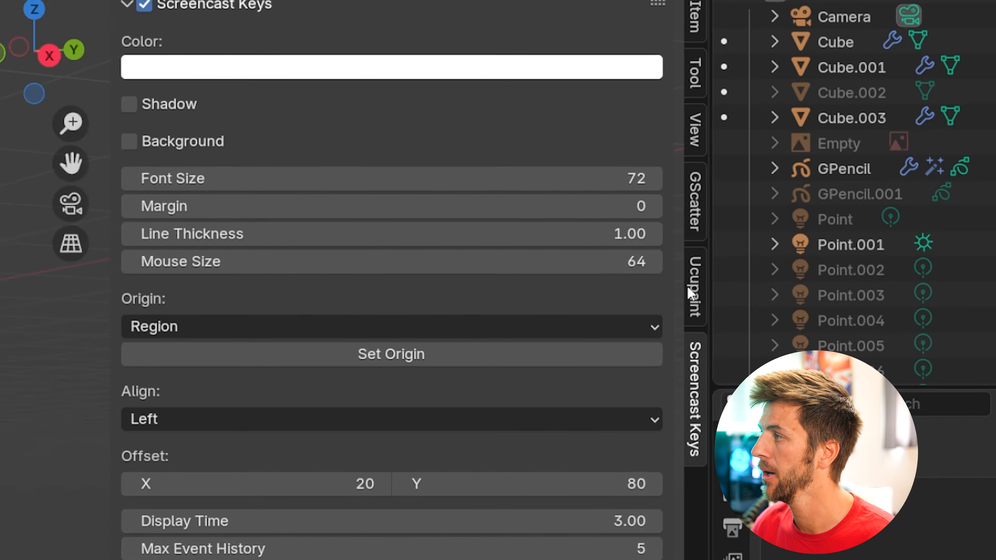
{"action": "left_click", "coordinate": [807, 170]}
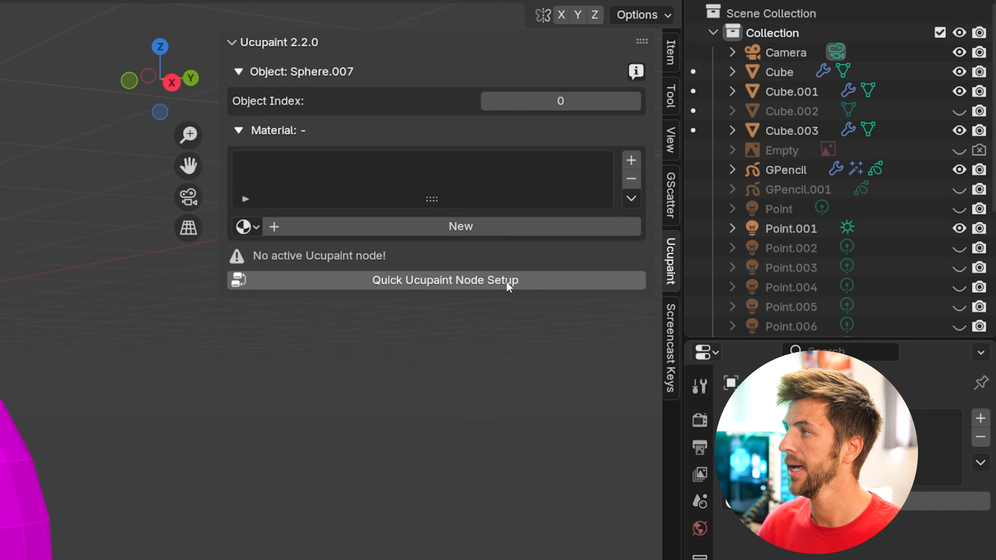
{"action": "left_click", "coordinate": [536, 279]}
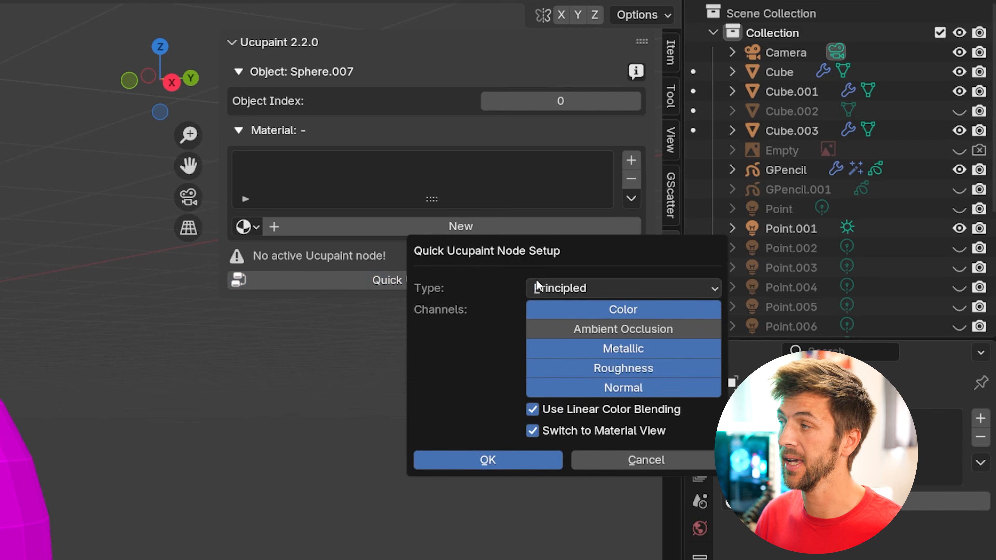
{"action": "left_click", "coordinate": [540, 460]}
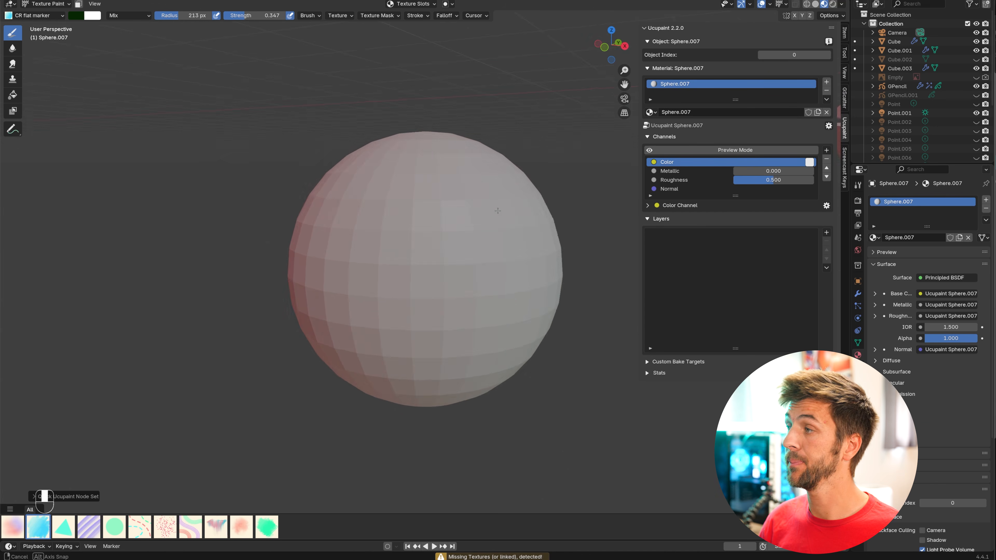
Step: Add a new 1024-resolution image paint layer on the Color channel with Mix blending and the UVMap coordinates
{"action": "mouse_move", "coordinate": [520, 227]}
{"action": "middle_mouse_down"}
{"action": "mouse_move", "coordinate": [435, 212]}
{"action": "mouse_move", "coordinate": [447, 225]}
{"action": "middle_mouse_up"}
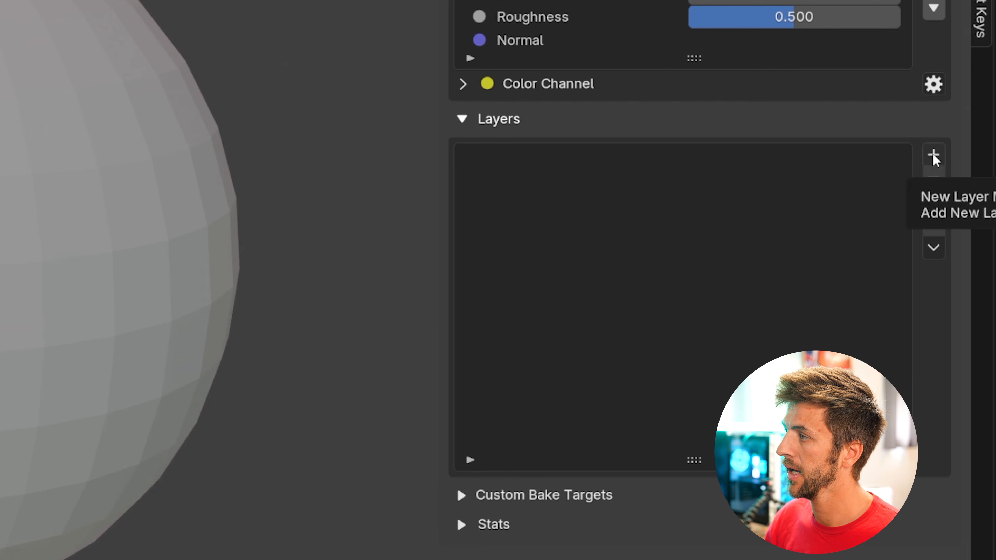
{"action": "left_click", "coordinate": [935, 157]}
{"action": "left_click", "coordinate": [397, 193]}
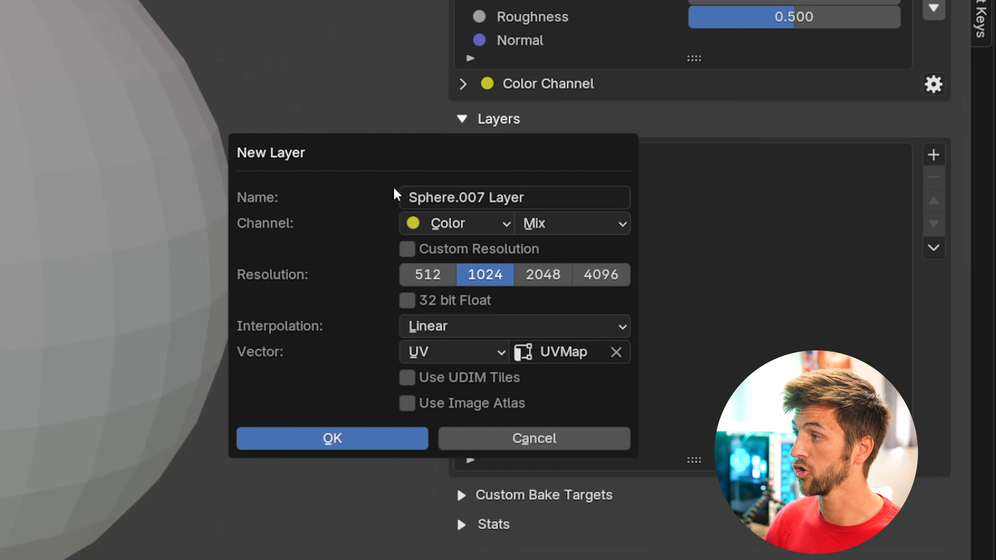
{"action": "left_click", "coordinate": [379, 435]}
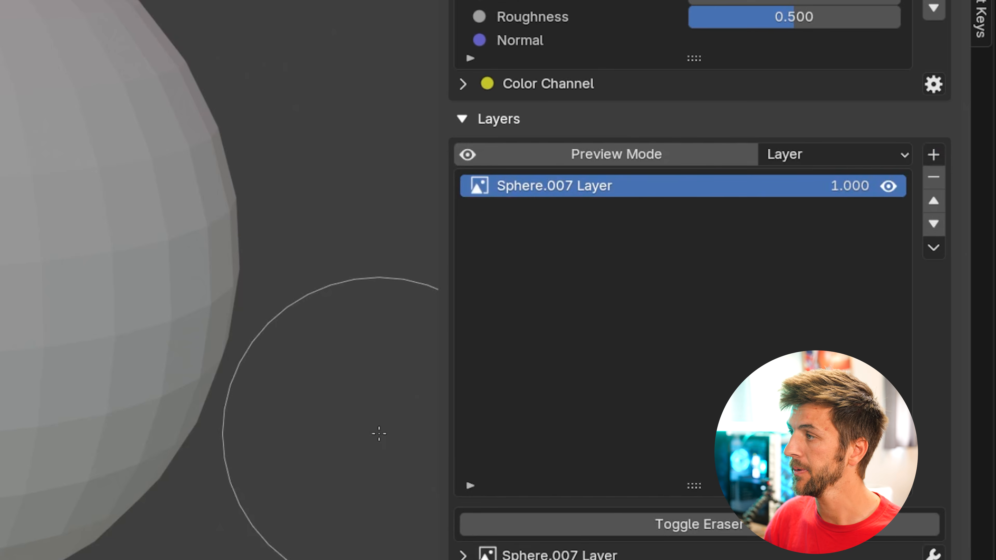
Step: Paint green strokes across the sphere with the CR flat marker, resizing the brush between strokes, and switch to the CR Air Brush
{"action": "mouse_move", "coordinate": [333, 243]}
{"action": "left_mouse_down"}
{"action": "mouse_move", "coordinate": [355, 222]}
{"action": "mouse_move", "coordinate": [484, 210]}
{"action": "left_mouse_up"}
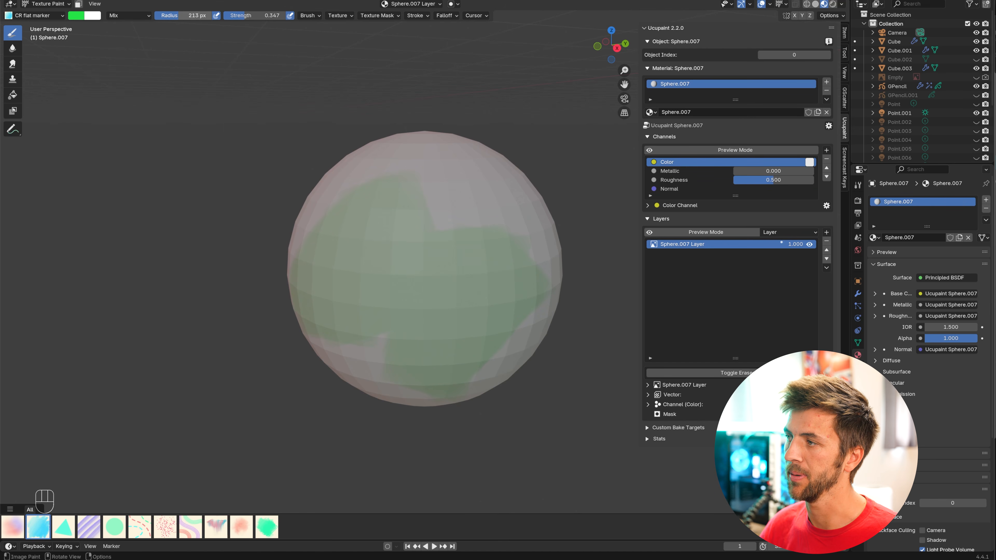
{"action": "key", "text": "f"}
{"action": "left_click", "coordinate": [489, 255]}
{"action": "left_click_drag", "start_coordinate": [395, 230], "coordinate": [435, 310]}
{"action": "key", "text": "f"}
{"action": "left_click", "coordinate": [407, 310]}
{"action": "mouse_move", "coordinate": [333, 235]}
{"action": "left_mouse_down"}
{"action": "mouse_move", "coordinate": [388, 279]}
{"action": "mouse_move", "coordinate": [463, 303]}
{"action": "left_mouse_up"}
{"action": "left_click", "coordinate": [13, 526]}
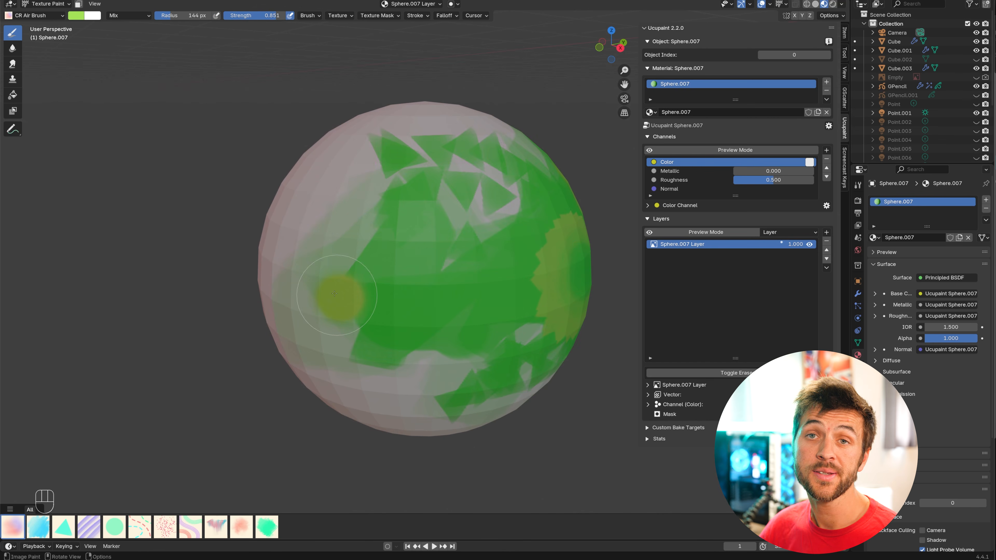
Step: Paint broad strokes around the sphere with the CR Air Brush and the CR flat marker, mostly in yellow-green
{"action": "mouse_move", "coordinate": [335, 294]}
{"action": "left_mouse_down"}
{"action": "mouse_move", "coordinate": [342, 200]}
{"action": "mouse_move", "coordinate": [278, 270]}
{"action": "left_mouse_up"}
{"action": "middle_click_drag", "start_coordinate": [278, 270], "coordinate": [337, 272]}
{"action": "left_click_drag", "start_coordinate": [353, 286], "coordinate": [436, 337]}
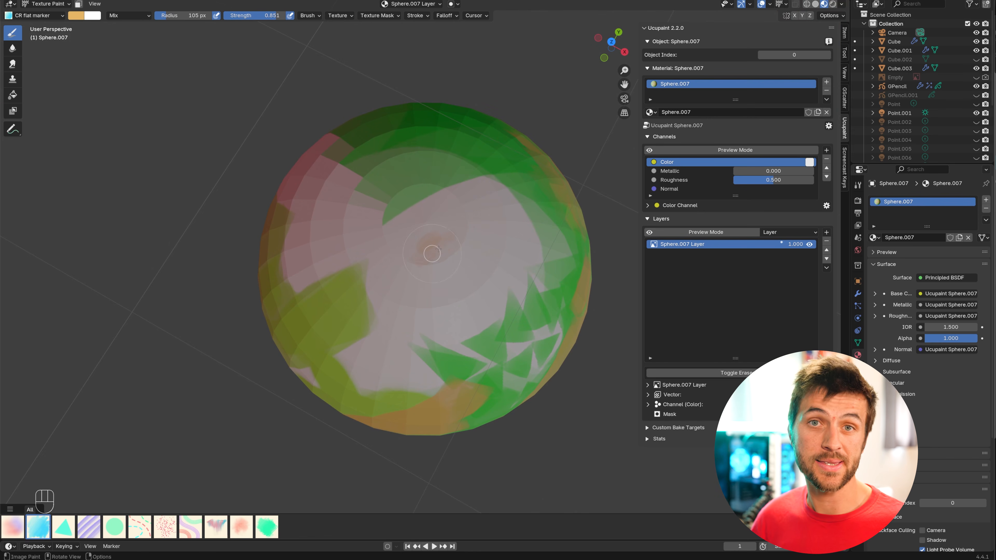
{"action": "mouse_move", "coordinate": [438, 249]}
{"action": "left_mouse_down"}
{"action": "mouse_move", "coordinate": [466, 275]}
{"action": "mouse_move", "coordinate": [490, 337]}
{"action": "mouse_move", "coordinate": [540, 236]}
{"action": "left_mouse_up"}
{"action": "middle_click_drag", "start_coordinate": [527, 307], "coordinate": [431, 215]}
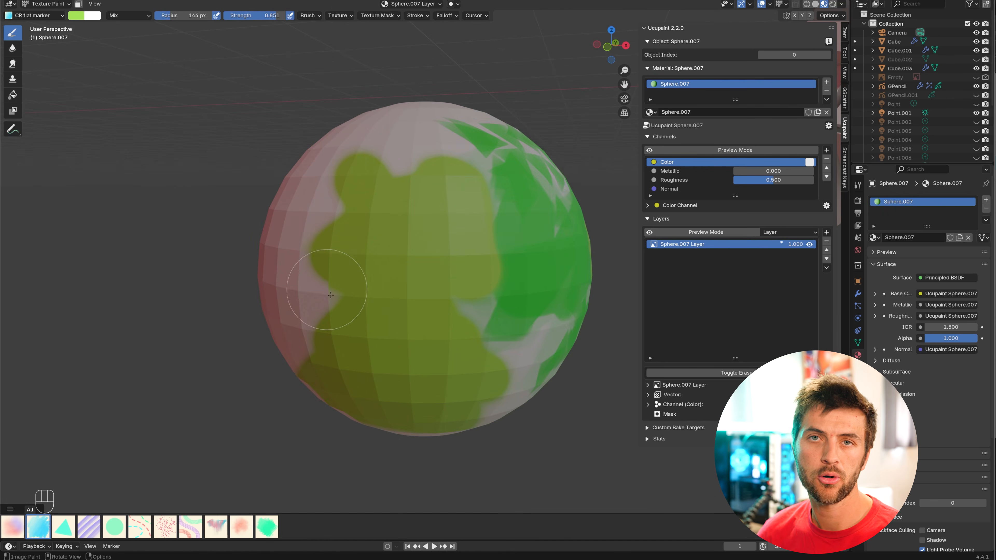
{"action": "middle_click_drag", "start_coordinate": [432, 255], "coordinate": [355, 234]}
{"action": "mouse_move", "coordinate": [356, 234]}
{"action": "left_mouse_down"}
{"action": "mouse_move", "coordinate": [298, 243]}
{"action": "mouse_move", "coordinate": [410, 170]}
{"action": "left_mouse_up"}
{"action": "middle_click_drag", "start_coordinate": [360, 358], "coordinate": [429, 289]}
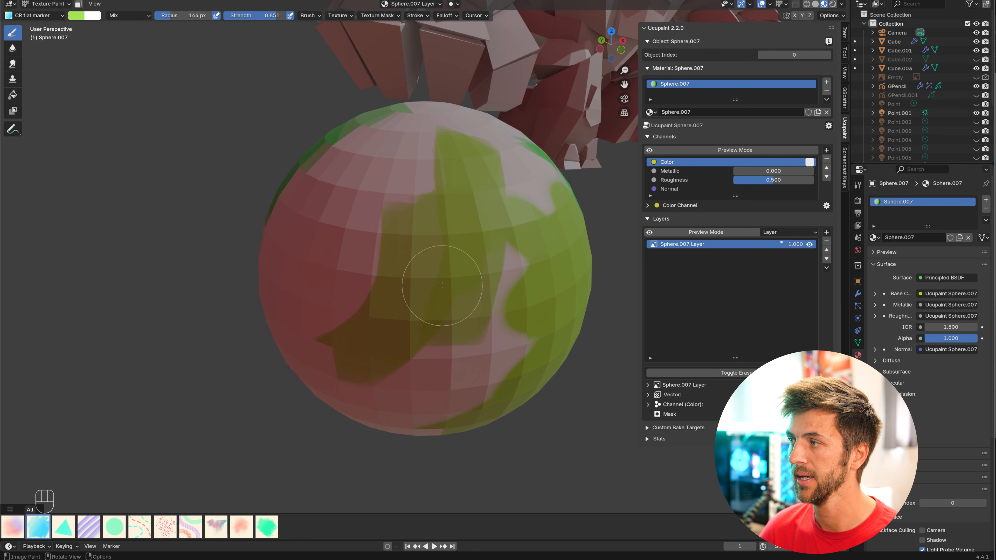
{"action": "mouse_move", "coordinate": [355, 218]}
{"action": "middle_mouse_down"}
{"action": "mouse_move", "coordinate": [346, 344]}
{"action": "mouse_move", "coordinate": [353, 232]}
{"action": "middle_mouse_up"}
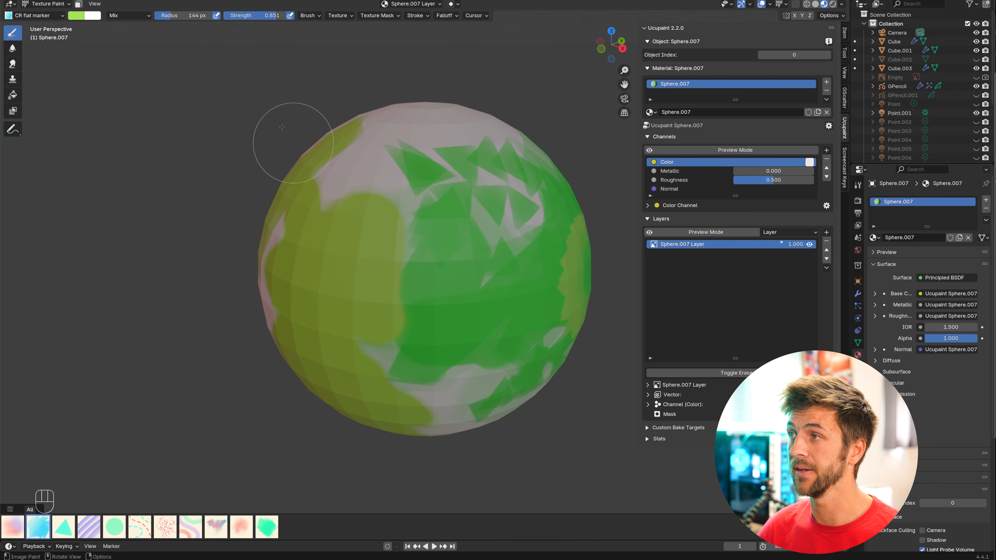
Step: Pick a different brush color and paint another stroke across the sphere
{"action": "left_click", "coordinate": [84, 16]}
{"action": "left_click", "coordinate": [98, 79]}
{"action": "mouse_move", "coordinate": [397, 278]}
{"action": "left_mouse_down"}
{"action": "mouse_move", "coordinate": [374, 254]}
{"action": "mouse_move", "coordinate": [427, 206]}
{"action": "left_mouse_up"}
{"action": "mouse_move", "coordinate": [457, 303]}
{"action": "middle_mouse_down"}
{"action": "mouse_move", "coordinate": [422, 304]}
{"action": "mouse_move", "coordinate": [445, 300]}
{"action": "middle_mouse_up"}
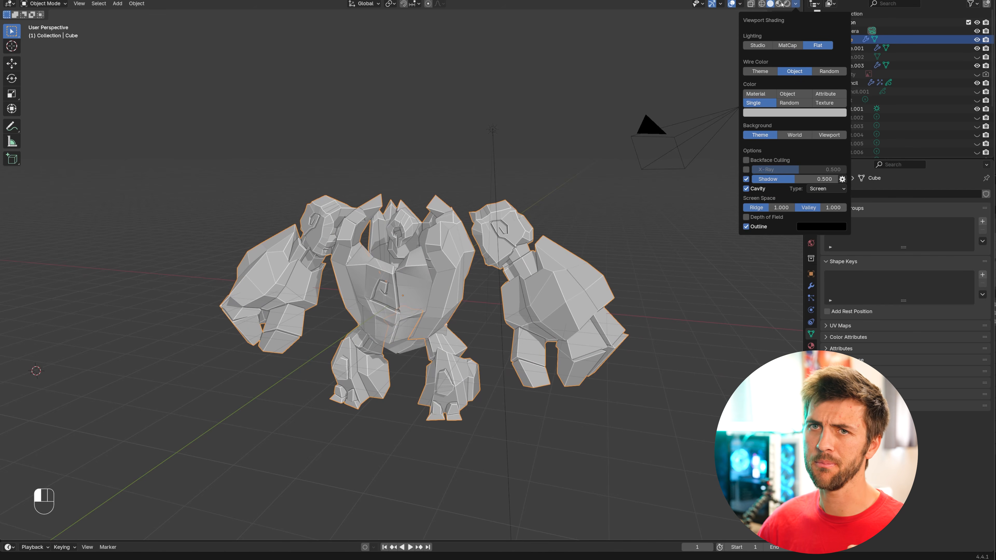
Step: Show the golem in Material Preview shading and freely rotate the Point.001 sun light with a trackball rotation
{"action": "left_click", "coordinate": [780, 4]}
{"action": "left_click", "coordinate": [779, 4]}
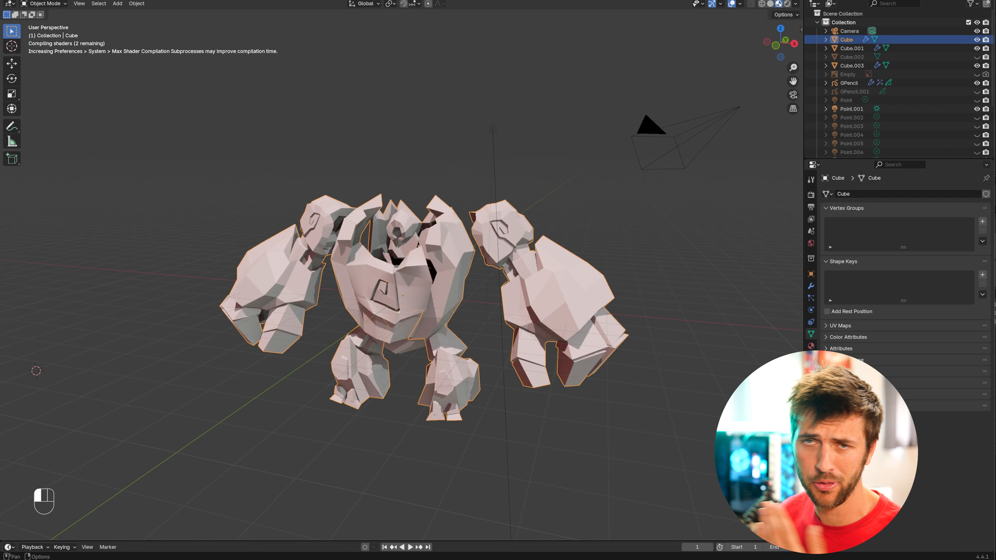
{"action": "left_click", "coordinate": [500, 125]}
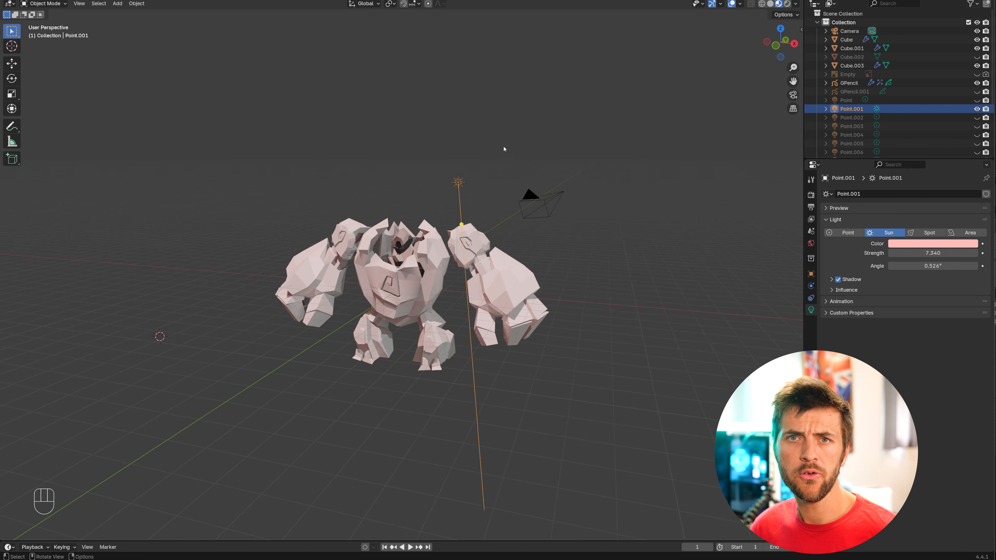
{"action": "key", "text": "r"}
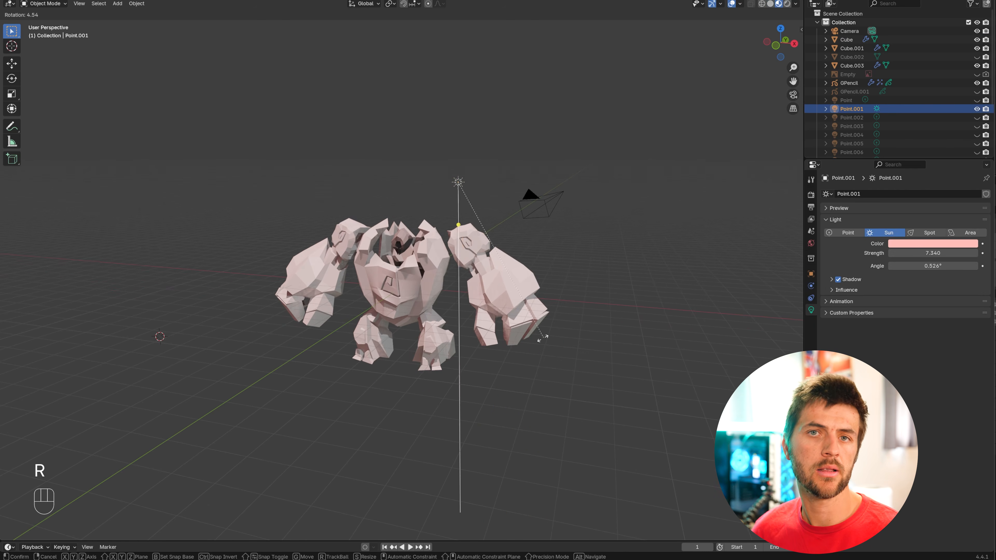
{"action": "key", "text": "r"}
{"action": "key", "text": "r"}
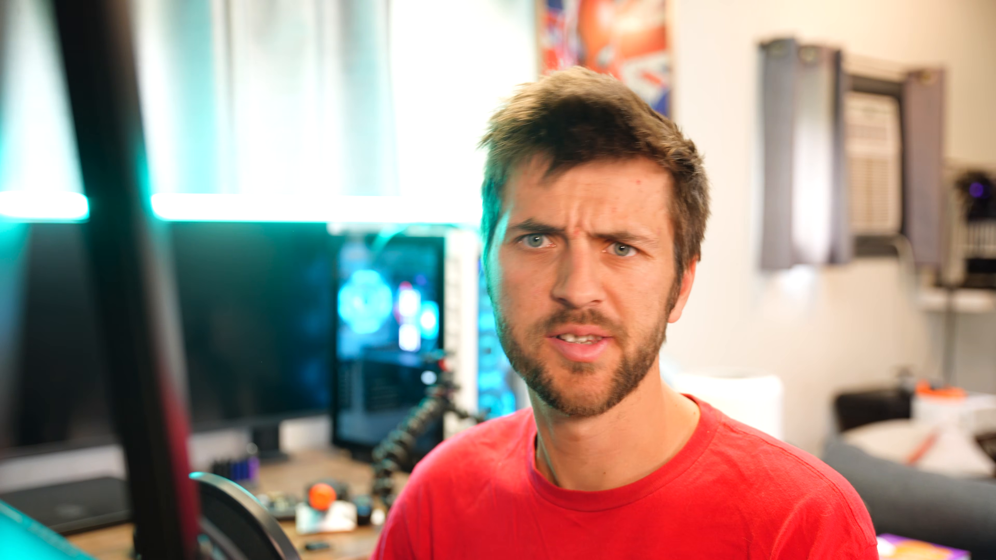
{"action": "key", "text": "r"}
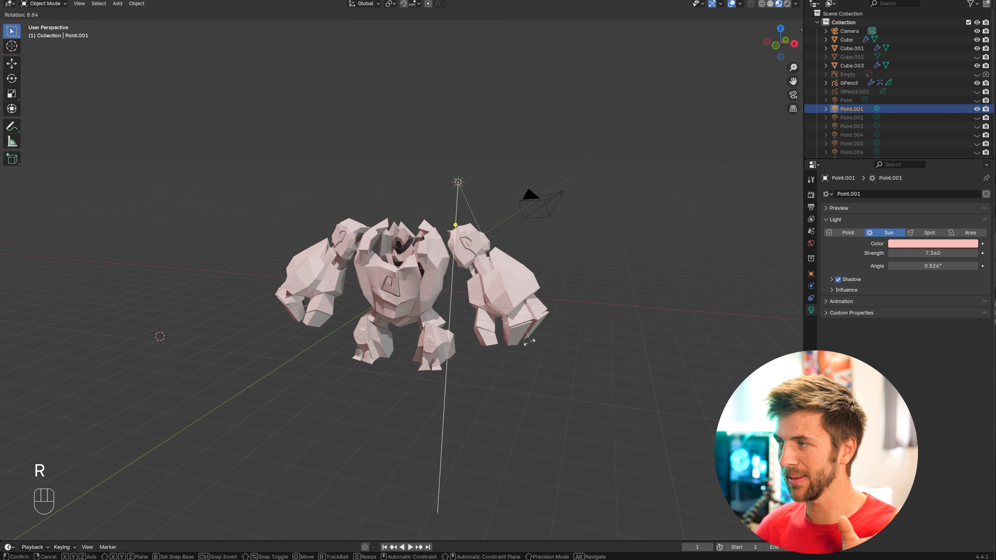
{"action": "key", "text": "r"}
{"action": "key", "text": "r"}
{"action": "left_click", "coordinate": [467, 309]}
{"action": "scroll", "coordinate": [466, 309], "scroll_direction": "up", "scroll_amount": 2}
{"action": "middle_click_drag", "start_coordinate": [467, 309], "coordinate": [483, 302]}
Step: Turn off Scene World in the viewport shading, choose the forest HDRI and lower its strength to about 0.5
{"action": "left_click", "coordinate": [797, 4]}
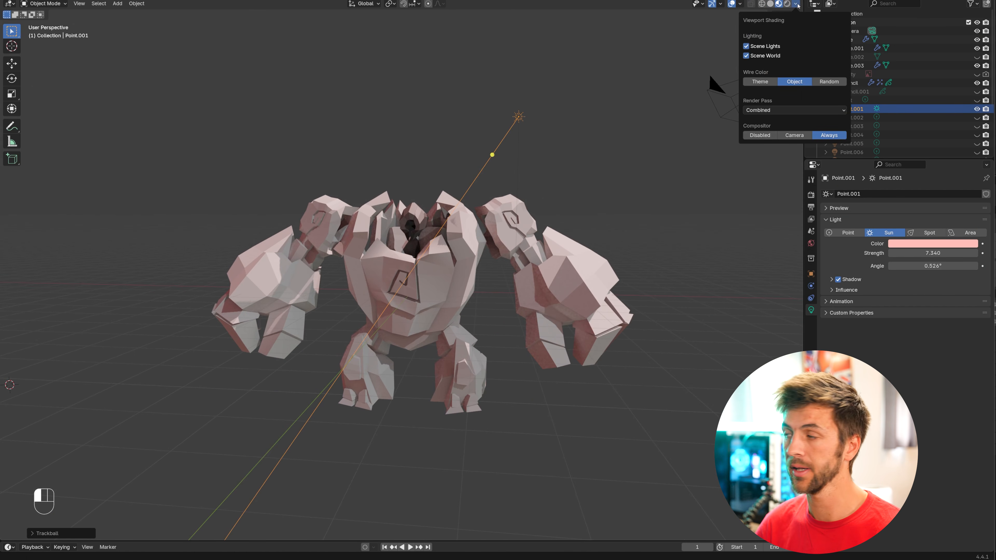
{"action": "left_click", "coordinate": [747, 56]}
{"action": "left_click", "coordinate": [775, 81]}
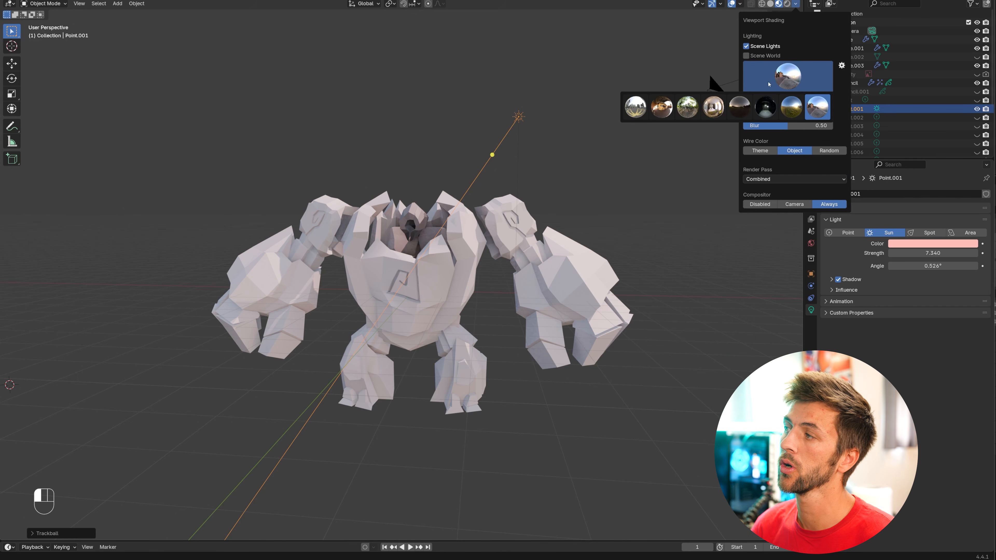
{"action": "left_click", "coordinate": [713, 106]}
{"action": "left_click", "coordinate": [788, 76]}
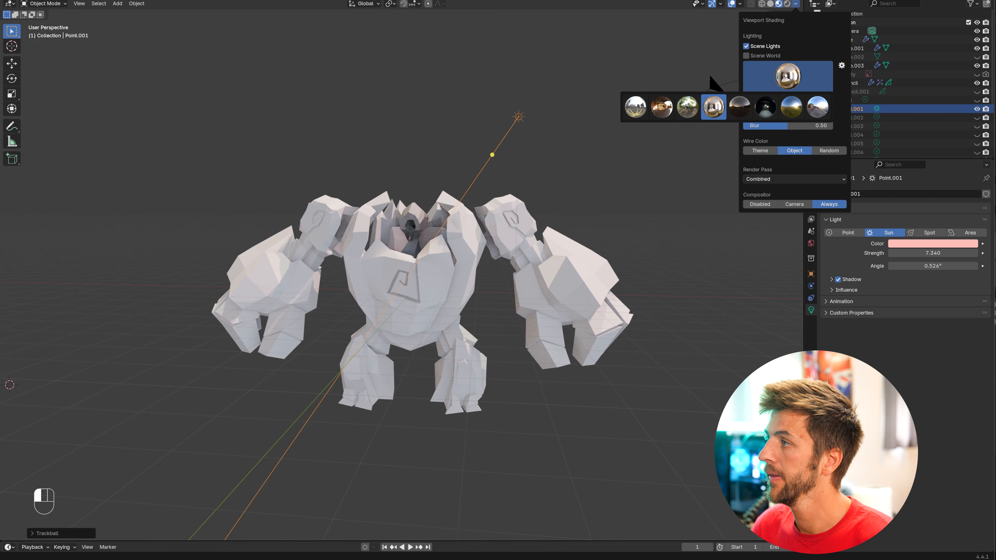
{"action": "left_click", "coordinate": [686, 106]}
{"action": "left_click_drag", "start_coordinate": [789, 107], "coordinate": [767, 106]}
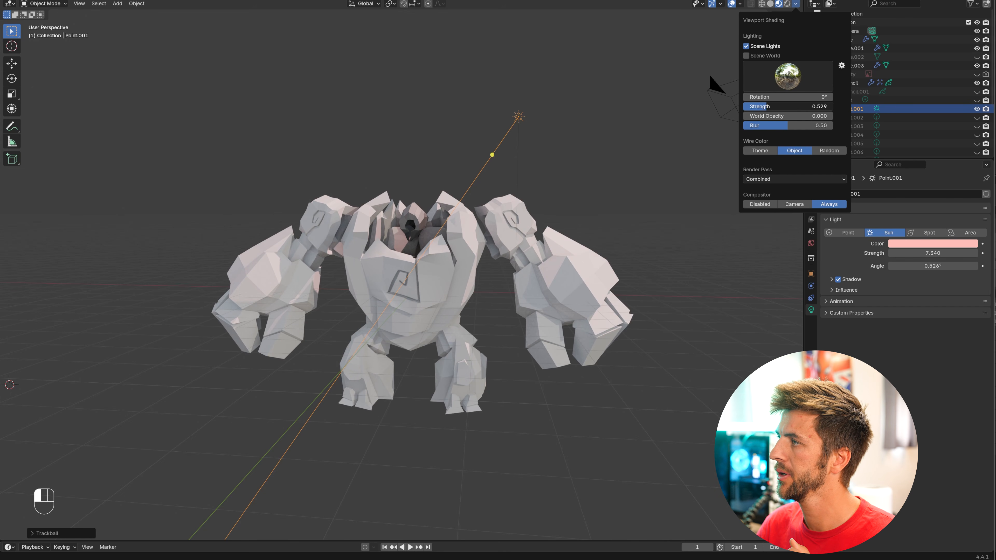
{"action": "left_click_drag", "start_coordinate": [767, 106], "coordinate": [771, 107]}
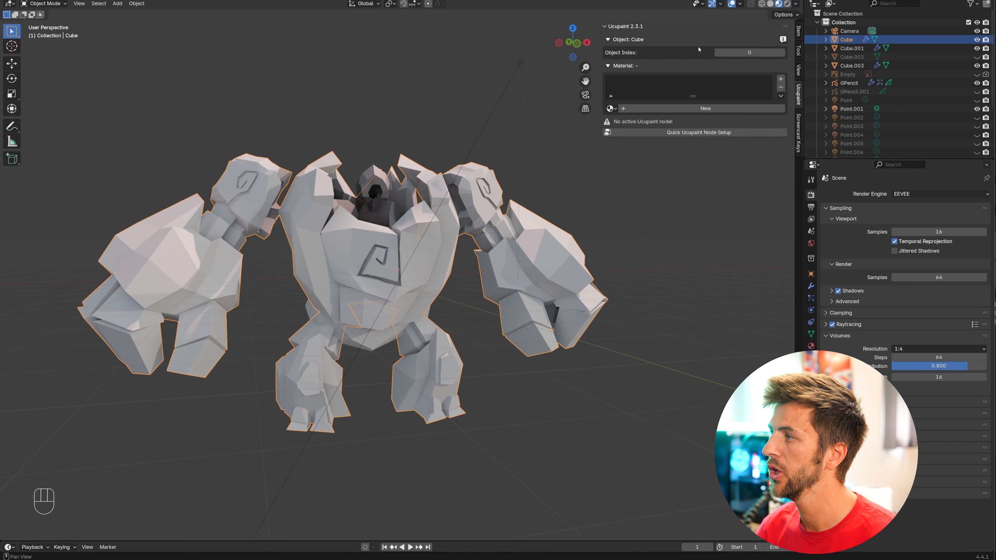
Step: Run the Quick Ucupaint Node Setup on the golem as Principled with Color, Metallic, Roughness and Normal channels, and expand the Color channel settings
{"action": "left_click", "coordinate": [699, 132]}
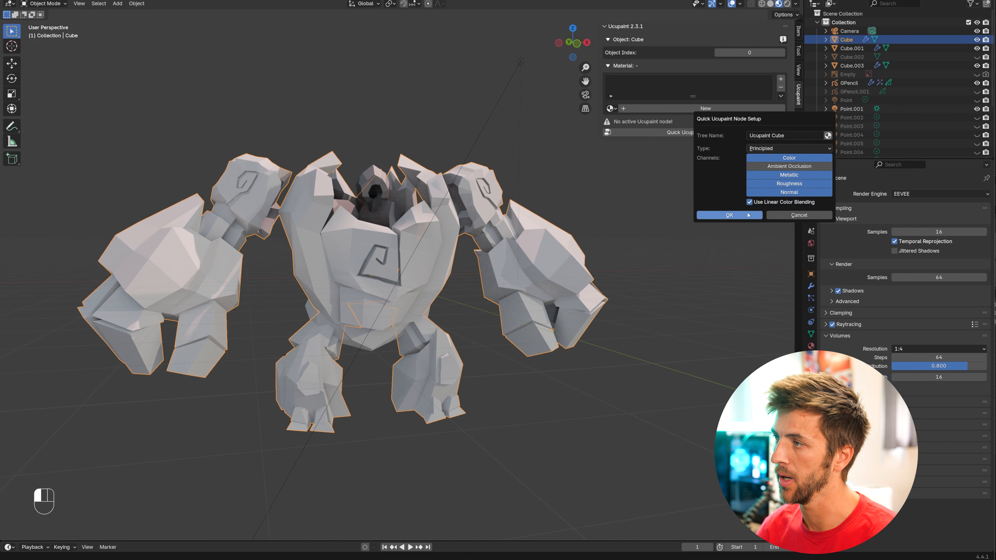
{"action": "left_click", "coordinate": [749, 216]}
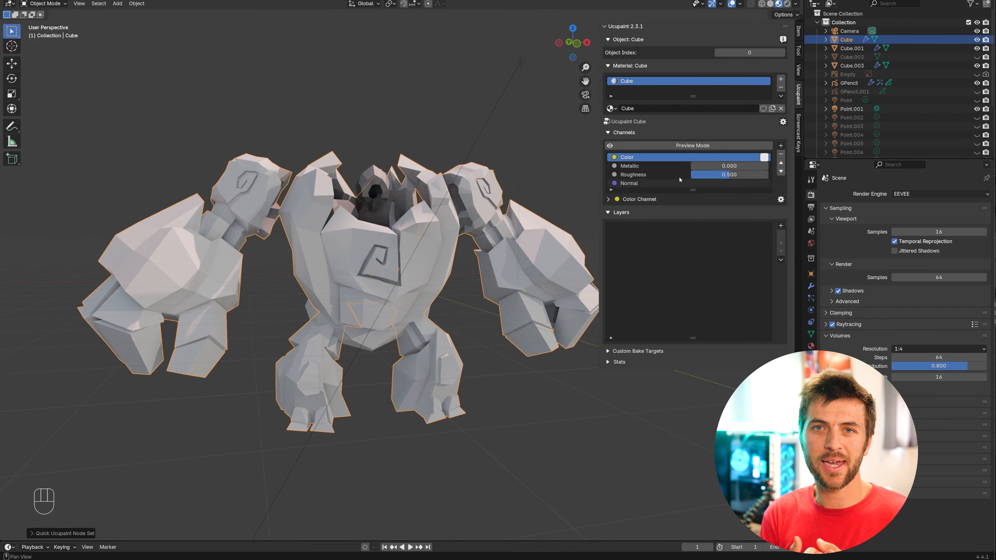
{"action": "mouse_move", "coordinate": [731, 168]}
{"action": "left_mouse_down"}
{"action": "mouse_move", "coordinate": [774, 168]}
{"action": "mouse_move", "coordinate": [729, 175]}
{"action": "left_mouse_up"}
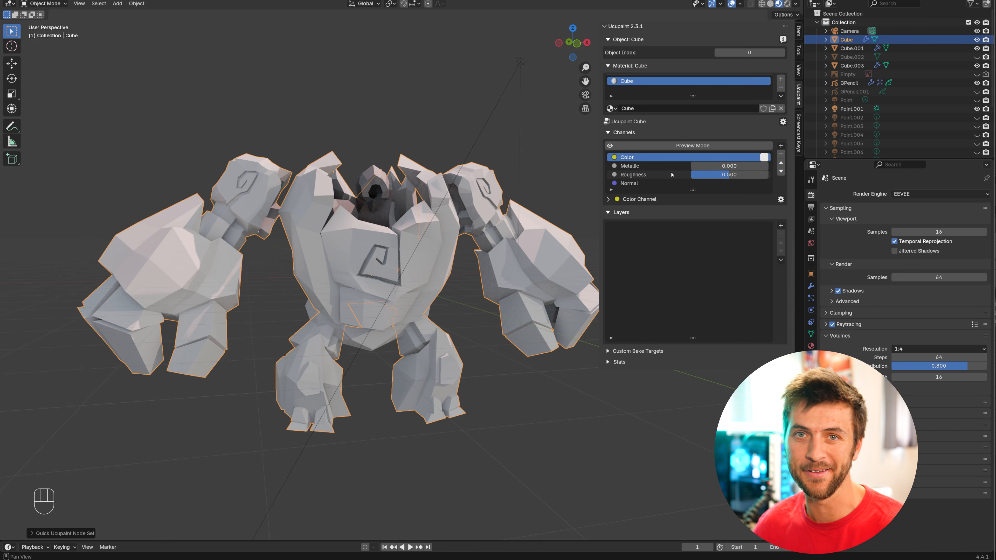
{"action": "left_click", "coordinate": [673, 183]}
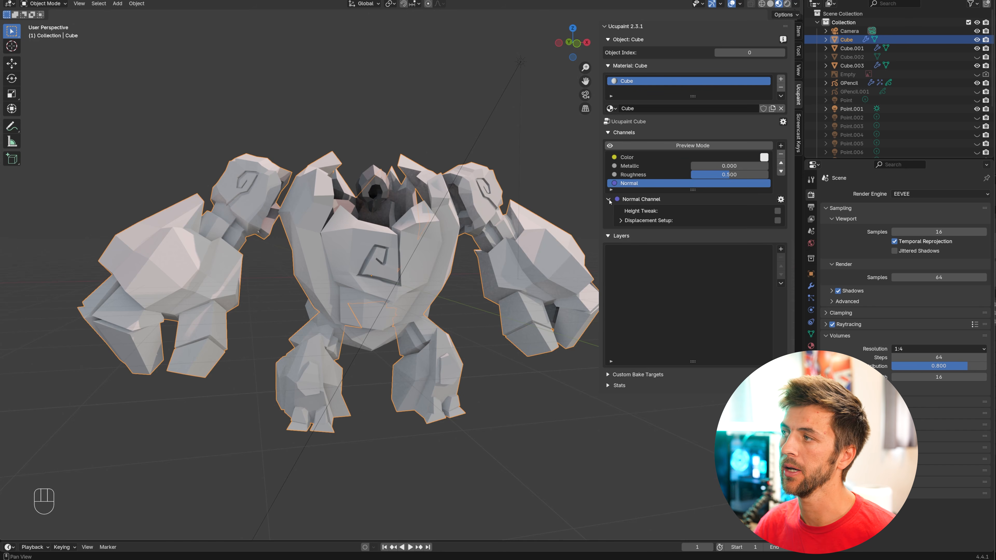
{"action": "left_click", "coordinate": [608, 199]}
{"action": "left_click", "coordinate": [624, 158]}
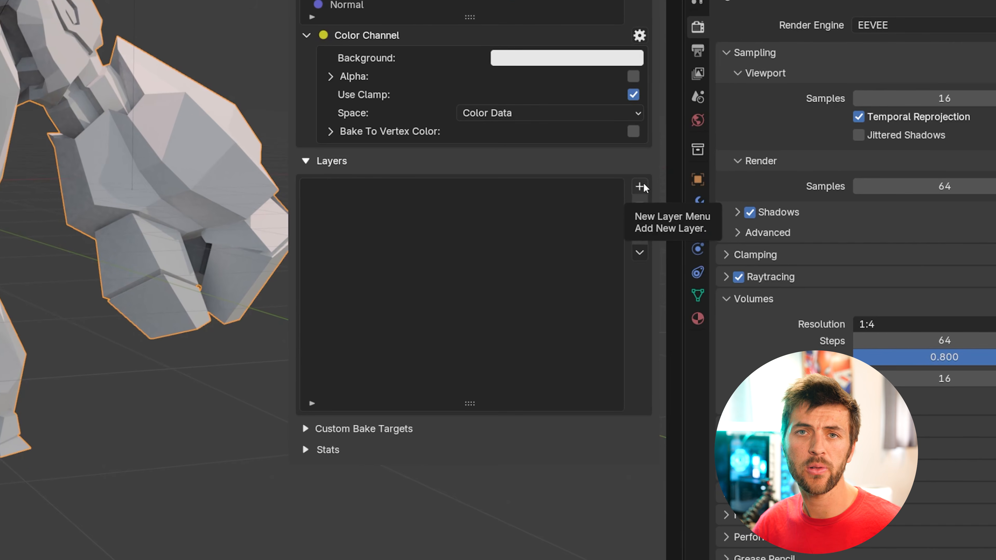
Step: Add an Edge Detect layer on the Color channel with Mix blending and a radius of 0.08
{"action": "left_click", "coordinate": [781, 277]}
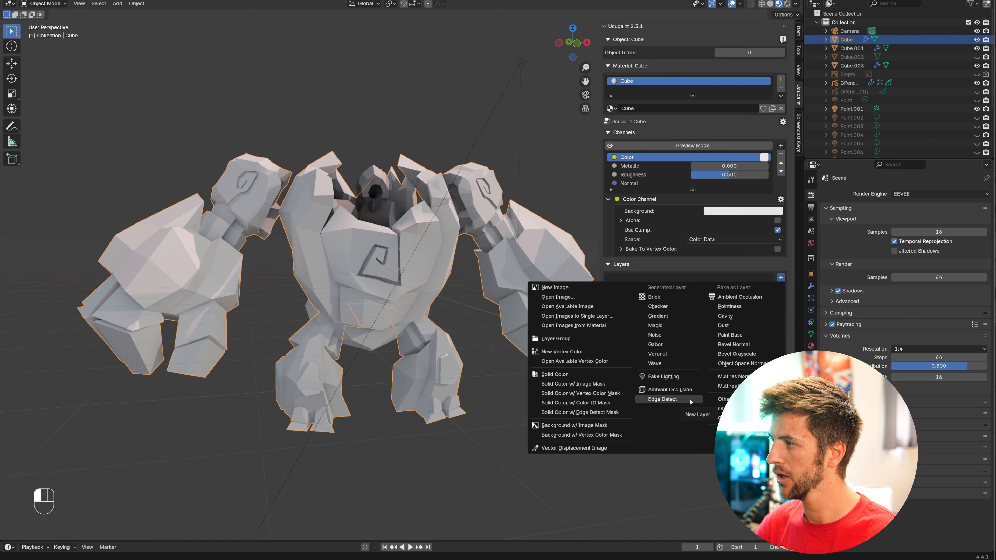
{"action": "left_click", "coordinate": [690, 402]}
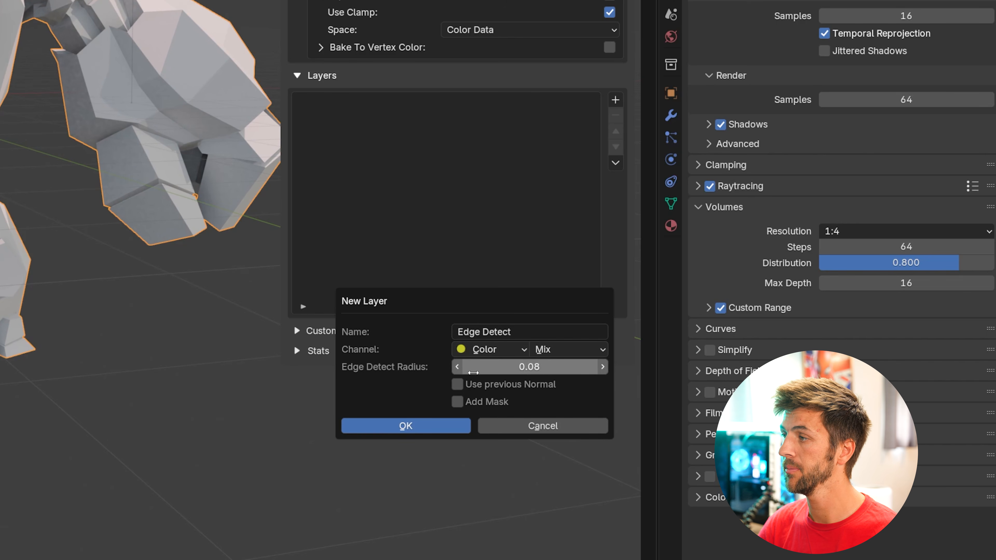
{"action": "left_click", "coordinate": [442, 424]}
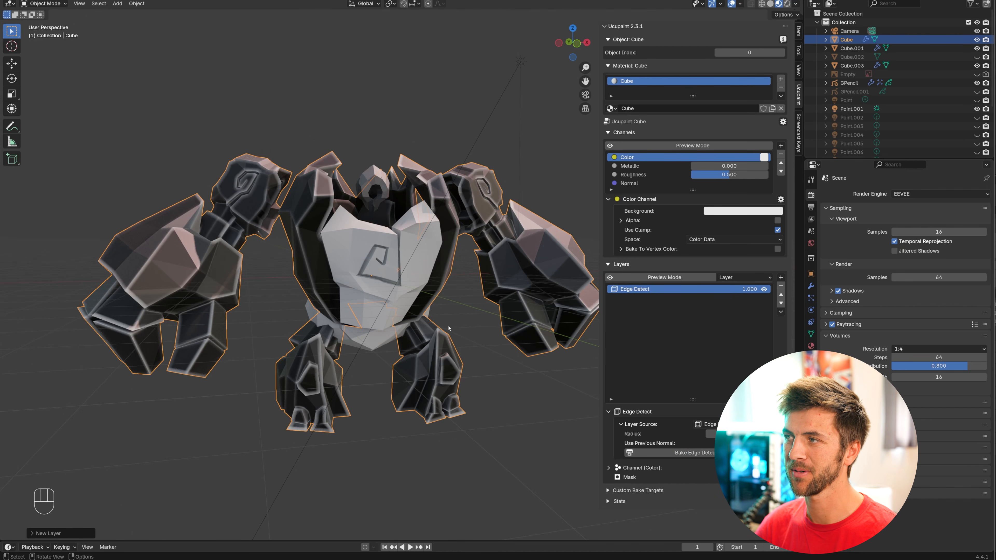
{"action": "middle_click_drag", "start_coordinate": [449, 329], "coordinate": [420, 333]}
{"action": "scroll", "coordinate": [548, 259], "scroll_direction": "up", "scroll_amount": 1}
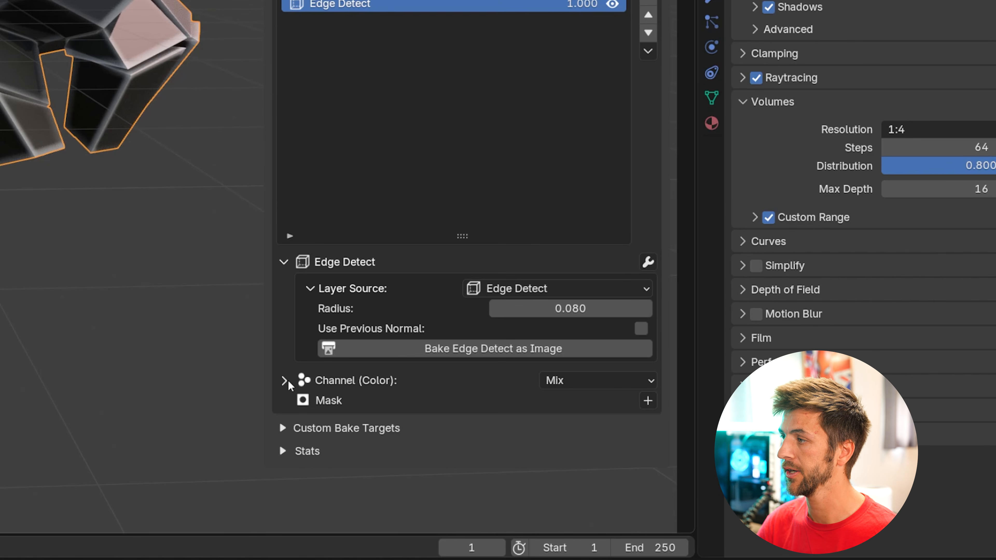
Step: Enable the Roughness channel for the Edge Detect layer alongside Color
{"action": "left_click", "coordinate": [609, 467]}
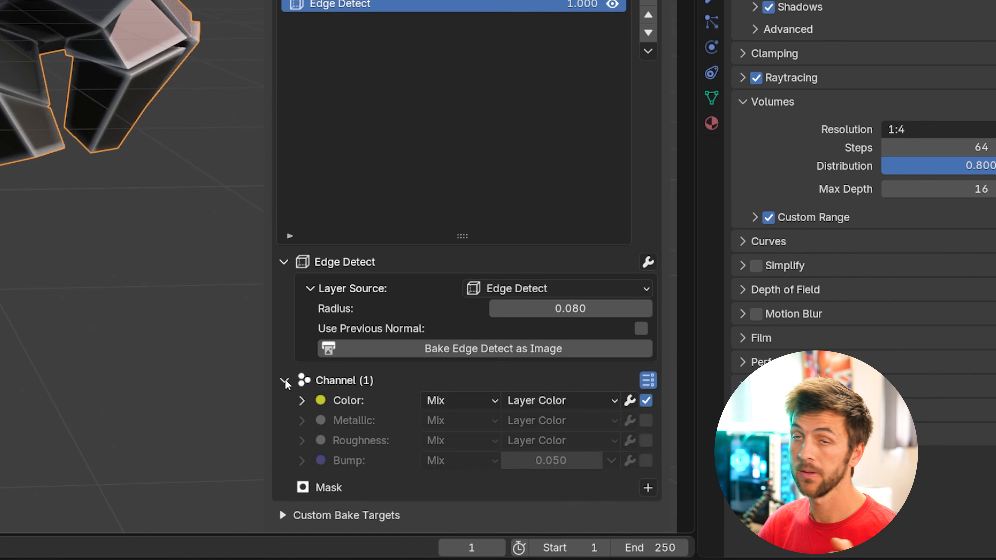
{"action": "scroll", "coordinate": [498, 383], "scroll_direction": "down", "scroll_amount": 1}
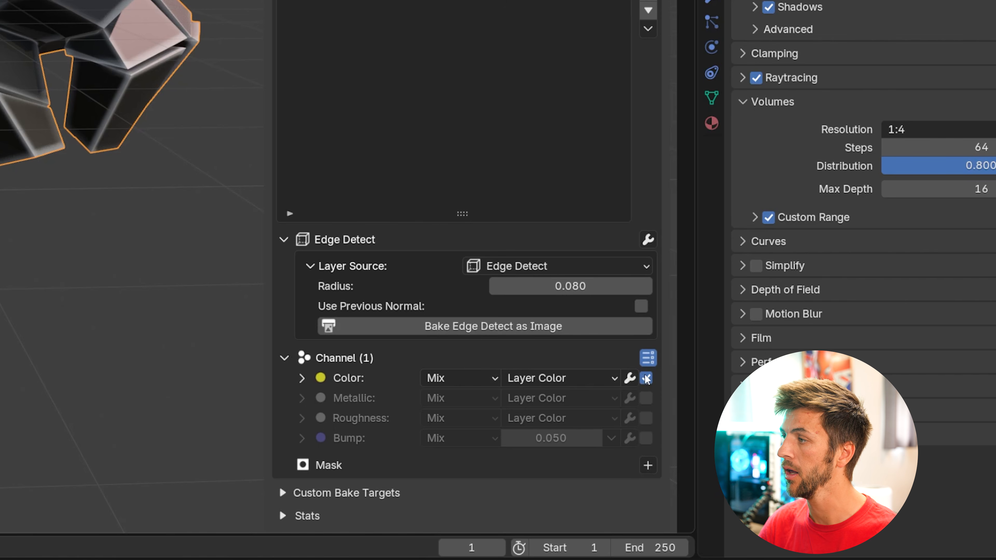
{"action": "left_click", "coordinate": [646, 418]}
{"action": "middle_click_drag", "start_coordinate": [15, 49], "coordinate": [23, 38]}
{"action": "middle_click_drag", "start_coordinate": [485, 306], "coordinate": [491, 302]}
{"action": "scroll", "coordinate": [517, 286], "scroll_direction": "up", "scroll_amount": 5}
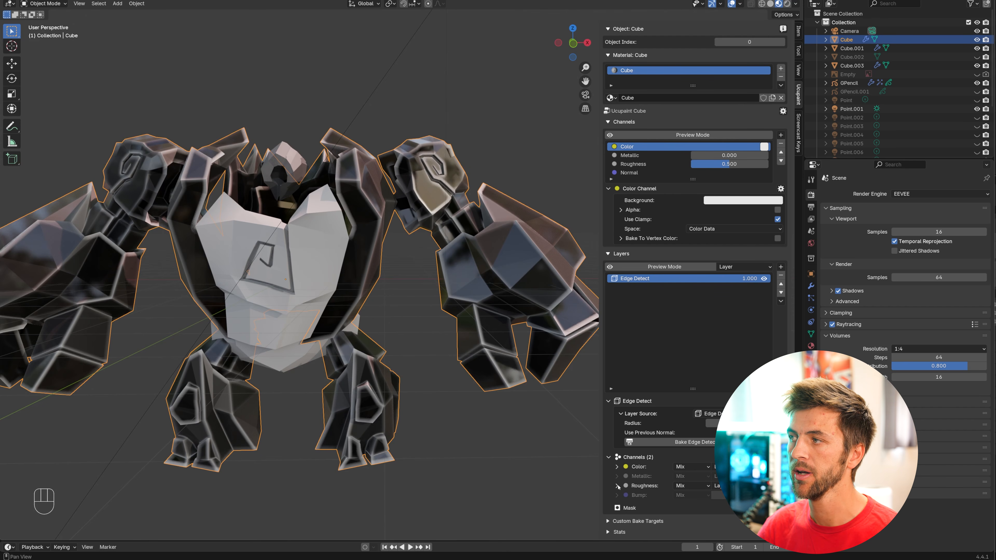
{"action": "left_click", "coordinate": [617, 486]}
{"action": "left_click", "coordinate": [617, 486]}
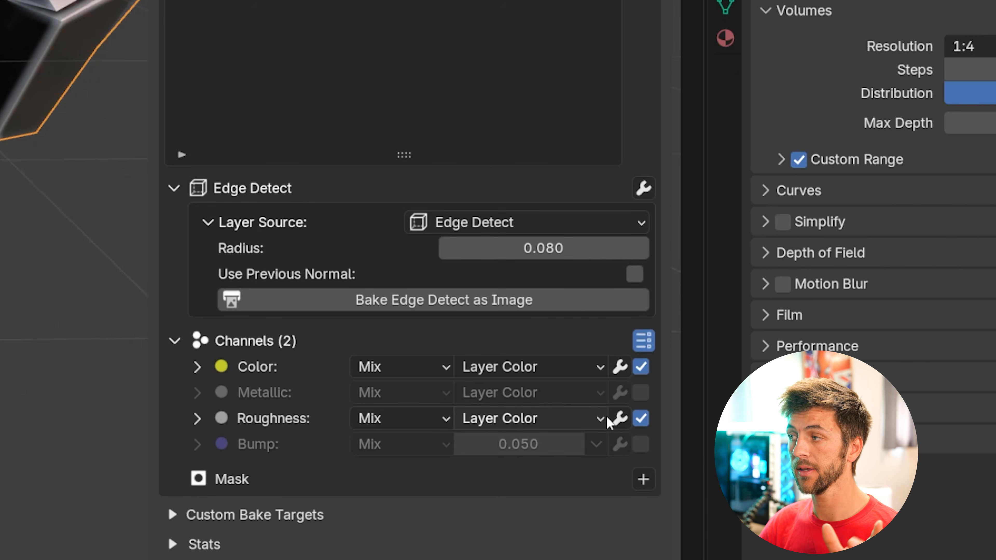
Step: Add a Color Ramp modifier to the Edge Detect layer's Roughness channel
{"action": "left_click", "coordinate": [621, 418]}
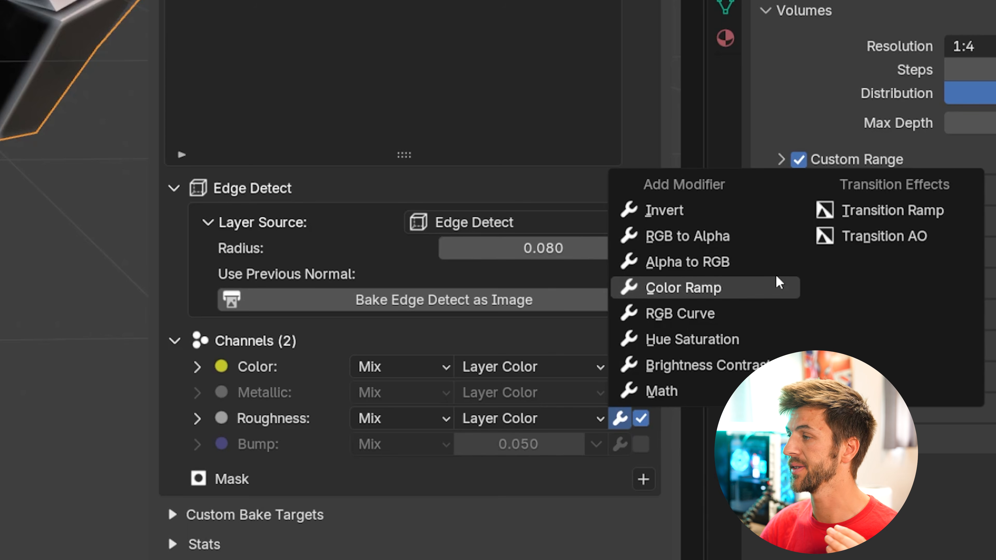
{"action": "left_click", "coordinate": [758, 292]}
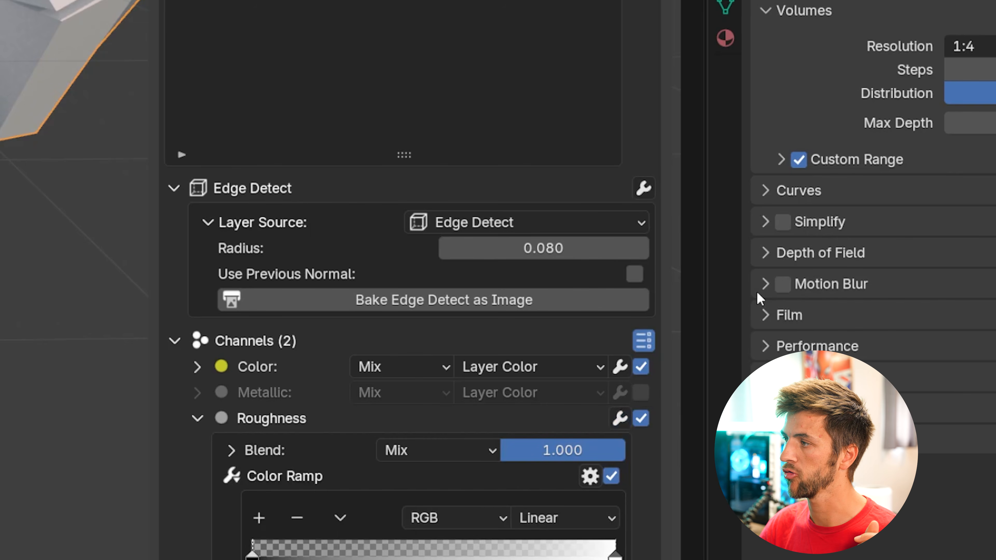
{"action": "scroll", "coordinate": [75, 157], "scroll_direction": "down", "scroll_amount": 2}
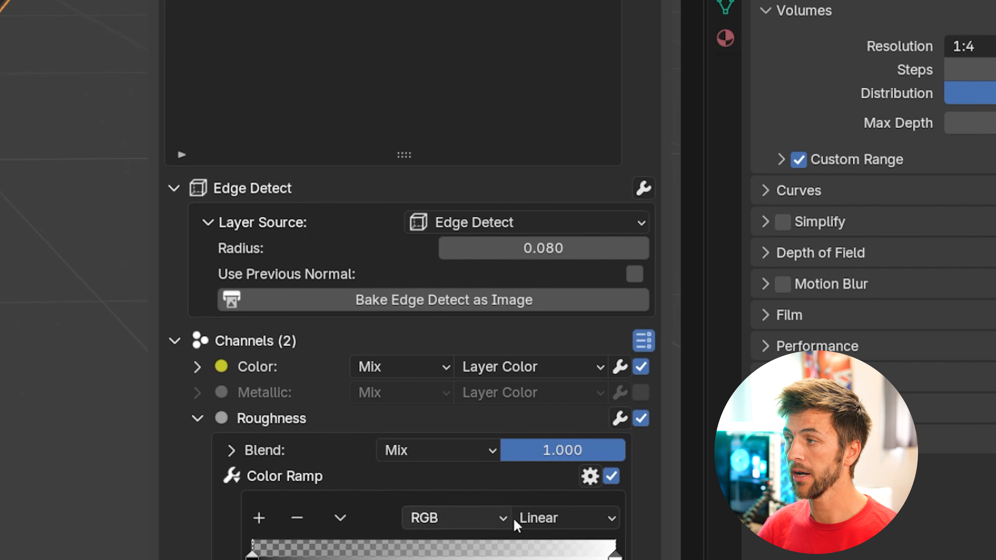
{"action": "scroll", "coordinate": [512, 522], "scroll_direction": "down", "scroll_amount": 5}
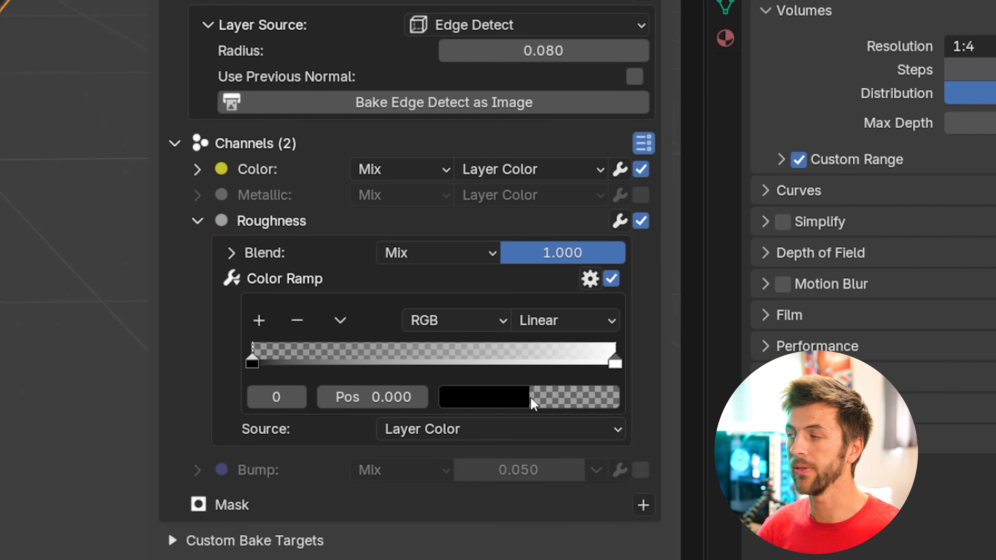
Step: Make the black stop of the Roughness color ramp fully opaque and flip the ramp
{"action": "left_click", "coordinate": [536, 401]}
{"action": "left_click_drag", "start_coordinate": [512, 329], "coordinate": [627, 329]}
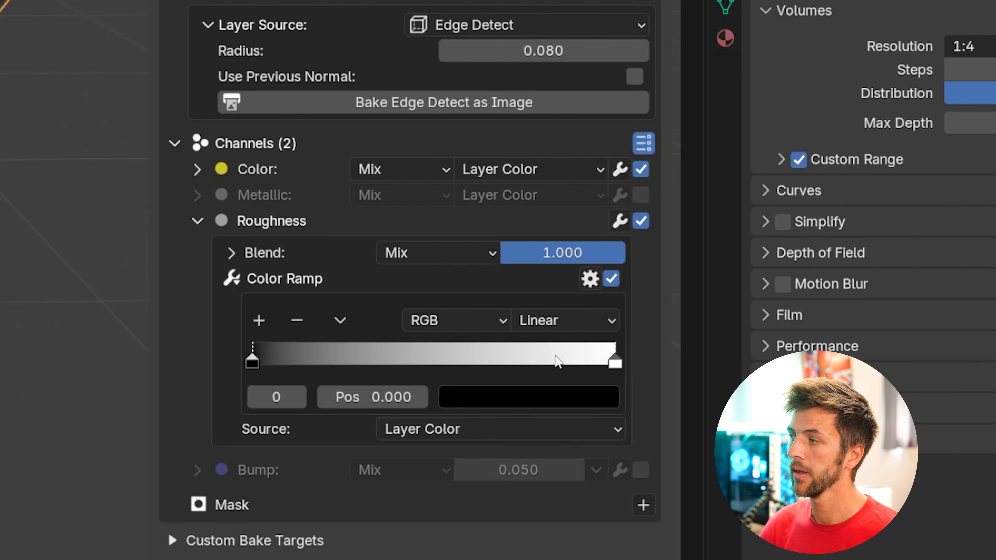
{"action": "left_click", "coordinate": [341, 320]}
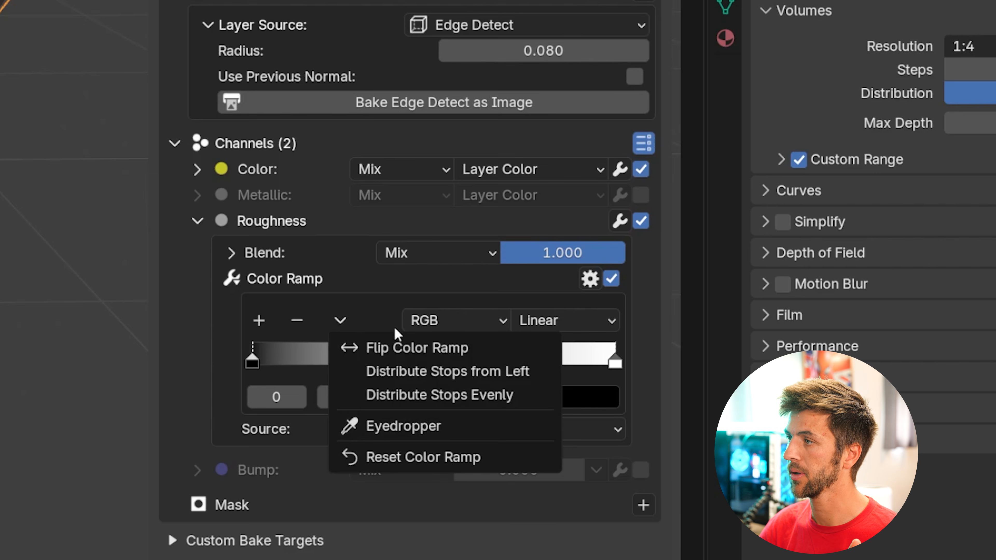
{"action": "left_click", "coordinate": [475, 348]}
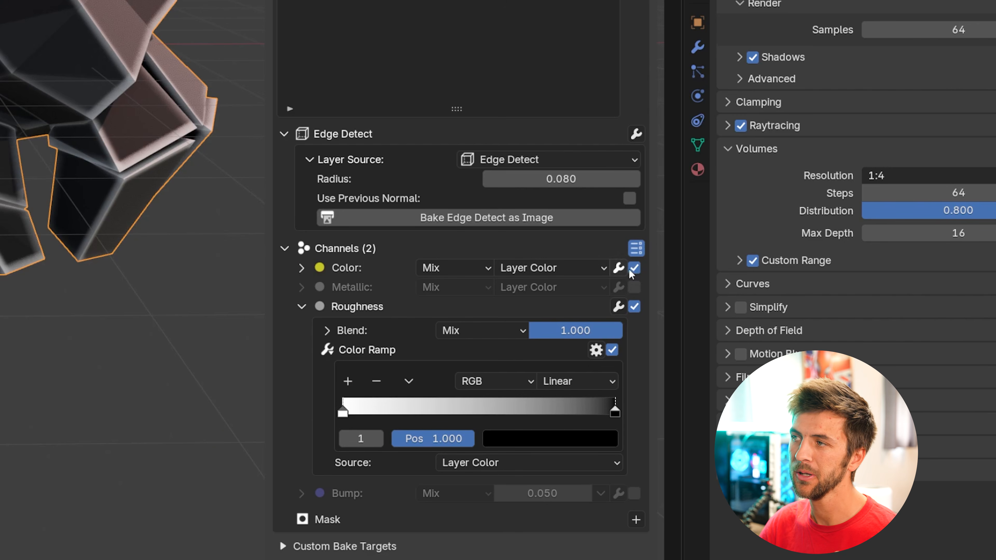
Step: Disable the Edge Detect layer's Color channel and set the Roughness ramp's black stop position to 0.676
{"action": "left_click", "coordinate": [779, 394]}
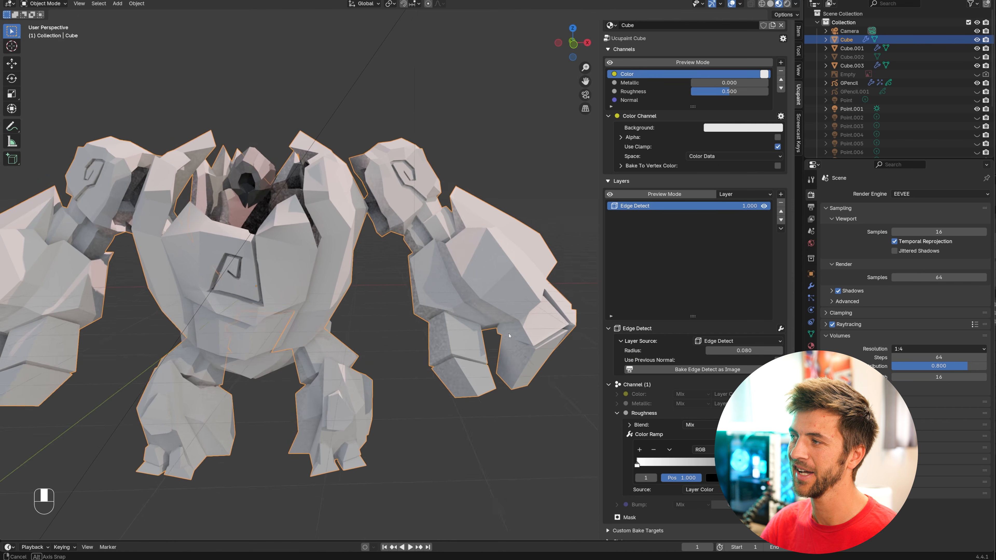
{"action": "mouse_move", "coordinate": [526, 344]}
{"action": "middle_mouse_down"}
{"action": "mouse_move", "coordinate": [443, 349]}
{"action": "mouse_move", "coordinate": [489, 335]}
{"action": "mouse_move", "coordinate": [537, 341]}
{"action": "middle_mouse_up"}
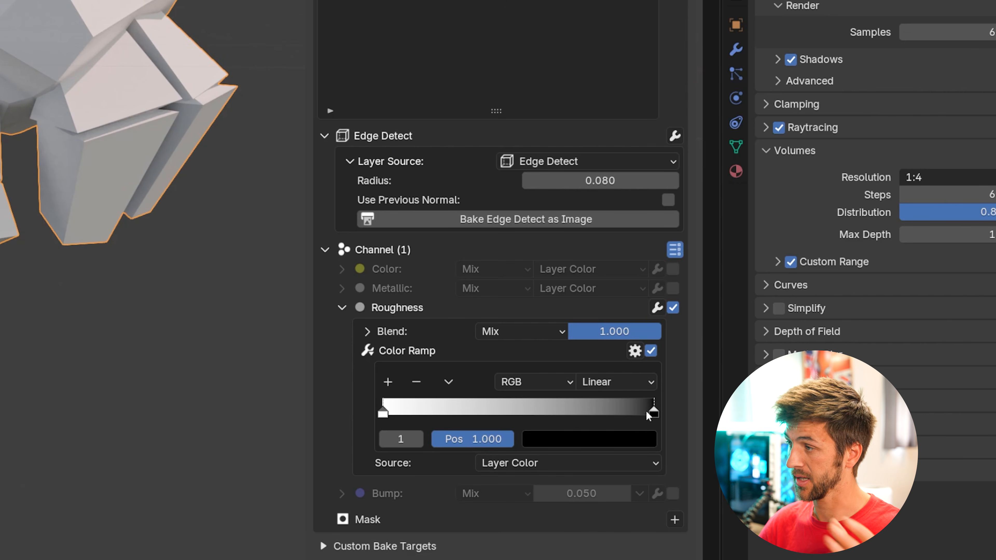
{"action": "left_click_drag", "start_coordinate": [770, 464], "coordinate": [698, 464]}
{"action": "left_click_drag", "start_coordinate": [505, 413], "coordinate": [565, 413]}
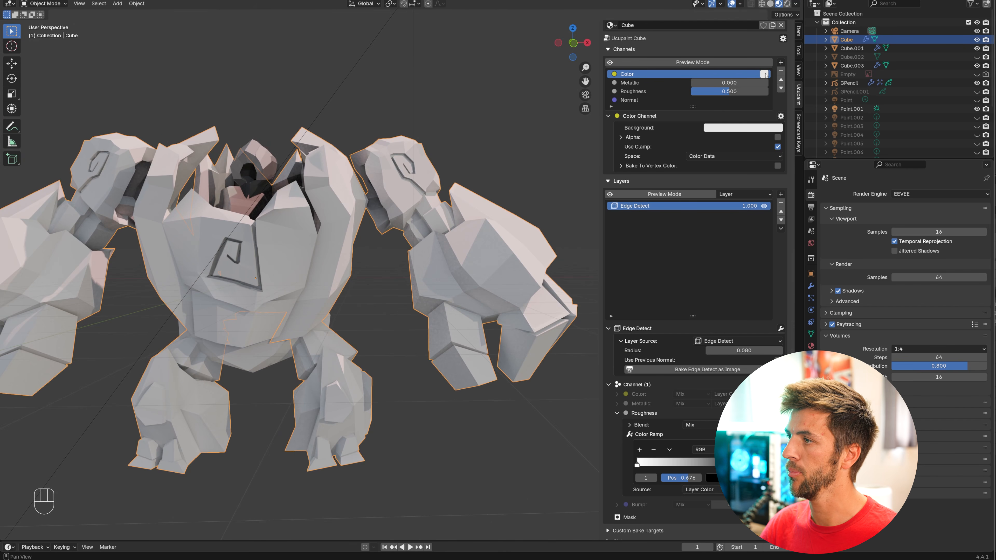
Step: Darken the material's base Color channel to a value of 0.027
{"action": "left_click", "coordinate": [765, 74]}
{"action": "left_click_drag", "start_coordinate": [845, 95], "coordinate": [843, 138]}
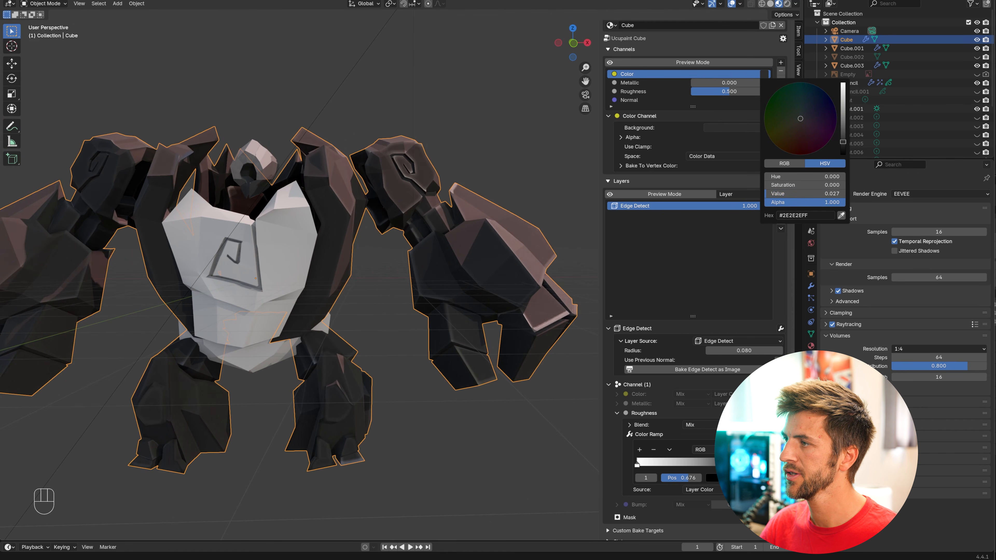
Step: Darken the Roughness ramp's white stop to light grey and set the black stop's position to 0.749
{"action": "left_click", "coordinate": [637, 465]}
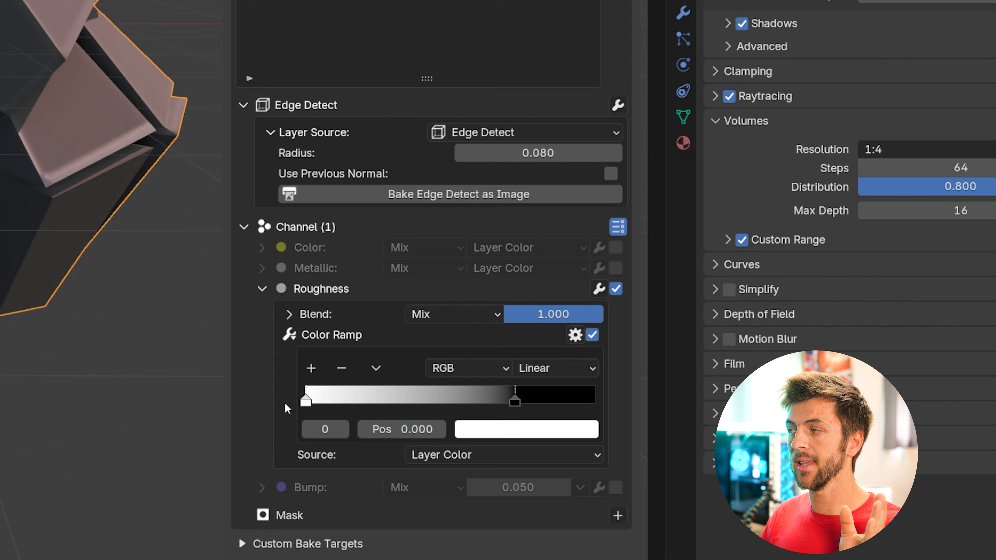
{"action": "left_click", "coordinate": [489, 436]}
{"action": "left_click_drag", "start_coordinate": [549, 355], "coordinate": [502, 354]}
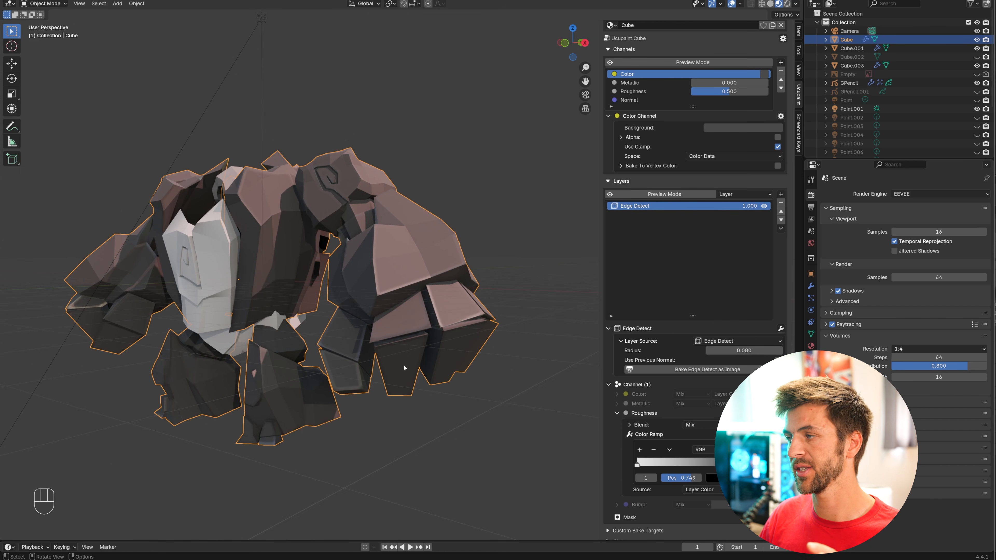
{"action": "middle_click_drag", "start_coordinate": [405, 368], "coordinate": [442, 354]}
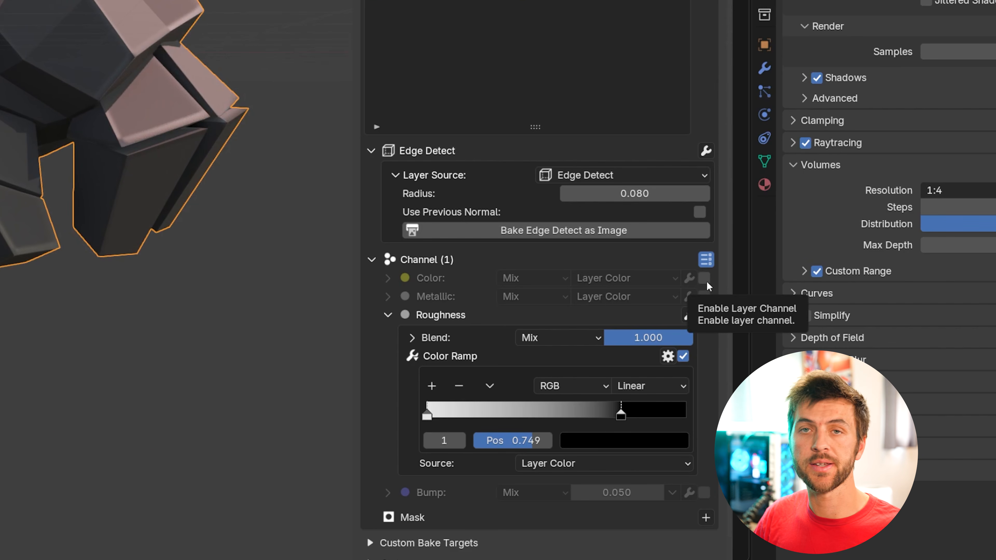
Step: Re-enable the Edge Detect layer's Color channel and lower its intensity to about 0.1
{"action": "left_click", "coordinate": [780, 394]}
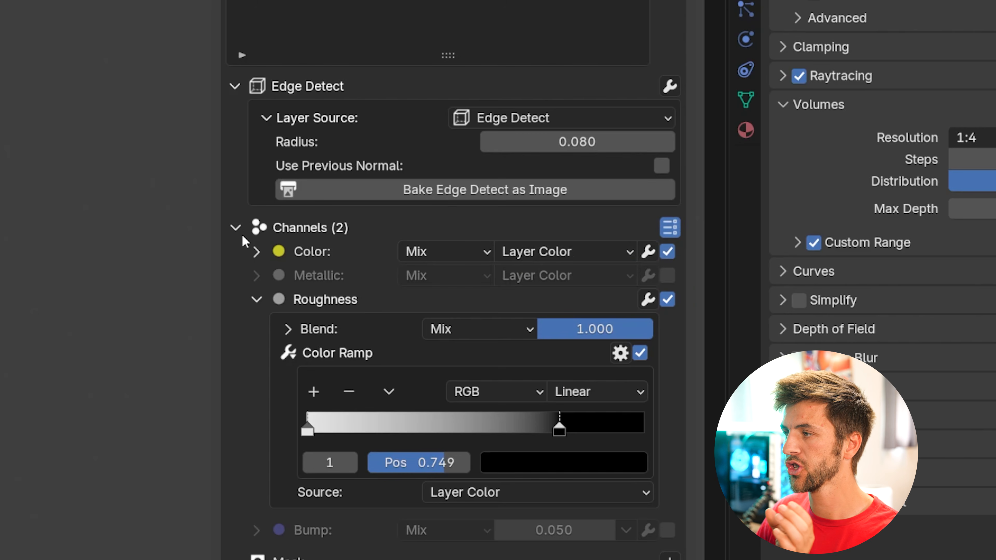
{"action": "left_click", "coordinate": [257, 253]}
{"action": "left_click_drag", "start_coordinate": [644, 281], "coordinate": [554, 281]}
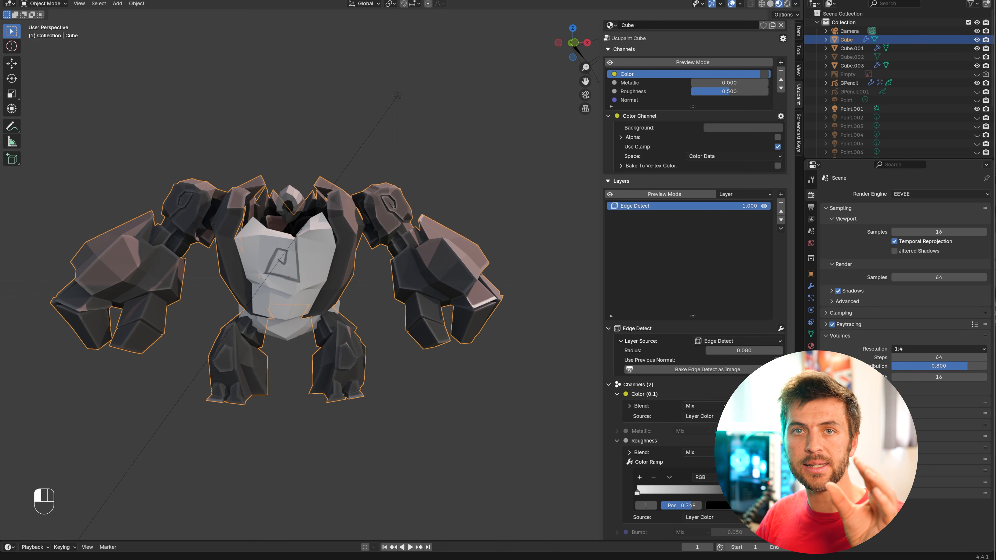
Step: Compare the golem's surface with the Edge Detect layer's Roughness channel off and on from several angles
{"action": "mouse_move", "coordinate": [365, 388]}
{"action": "middle_mouse_down"}
{"action": "mouse_move", "coordinate": [407, 377]}
{"action": "mouse_move", "coordinate": [361, 379]}
{"action": "middle_mouse_up"}
{"action": "scroll", "coordinate": [376, 389], "scroll_direction": "up", "scroll_amount": 3}
{"action": "scroll", "coordinate": [406, 373], "scroll_direction": "down", "scroll_amount": 2}
{"action": "left_click", "coordinate": [781, 441]}
{"action": "left_click", "coordinate": [781, 441]}
{"action": "left_click", "coordinate": [780, 441]}
{"action": "left_click", "coordinate": [780, 441]}
{"action": "left_click", "coordinate": [780, 441]}
{"action": "left_click", "coordinate": [780, 441]}
{"action": "middle_click_drag", "start_coordinate": [384, 377], "coordinate": [427, 378]}
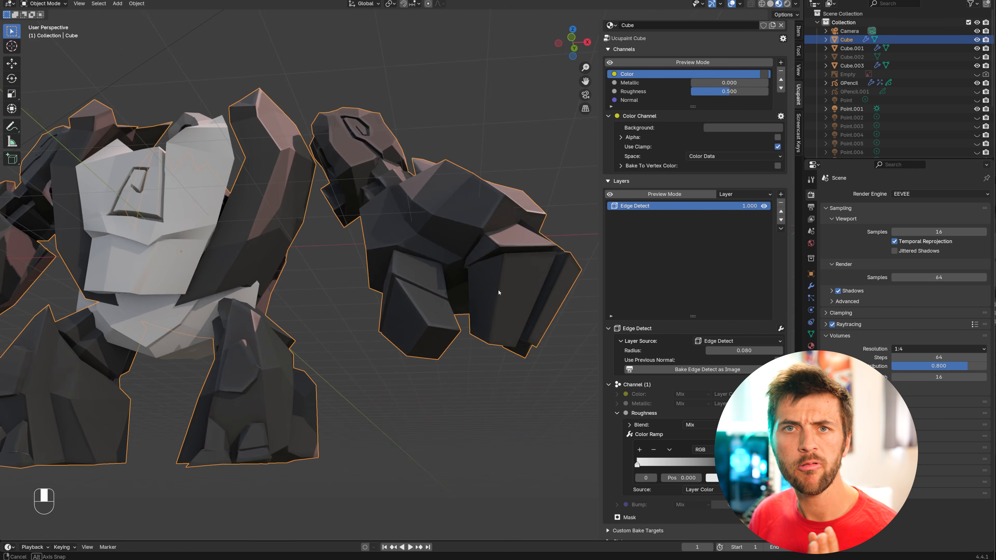
{"action": "middle_click_drag", "start_coordinate": [502, 302], "coordinate": [557, 295]}
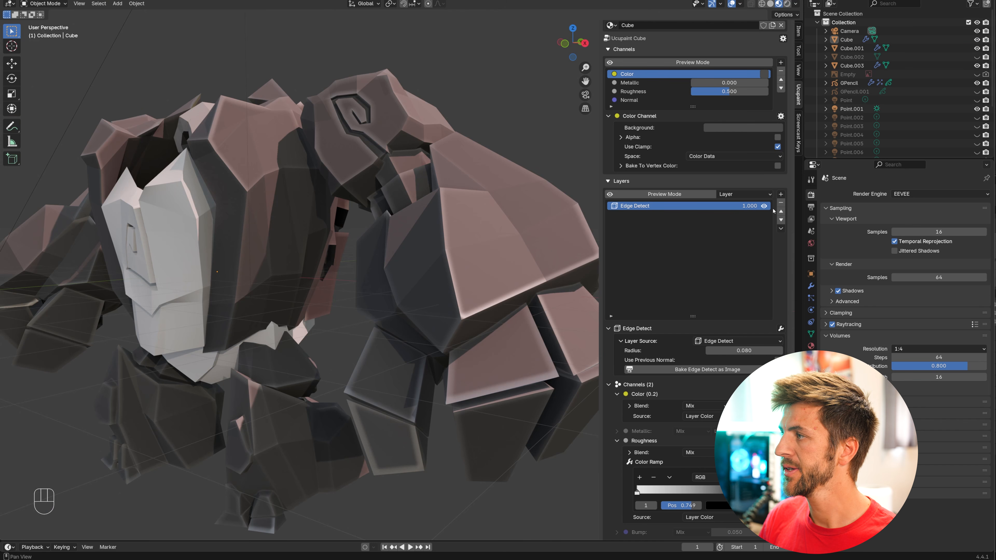
Step: Add the image crackle.png as a new UV-mapped layer on the Color channel with Mix blending
{"action": "left_click", "coordinate": [783, 195]}
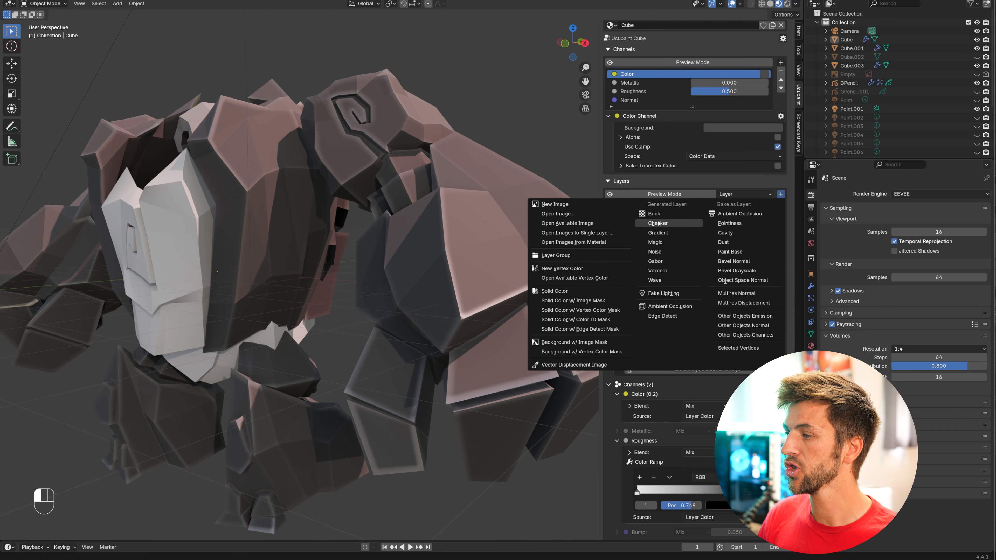
{"action": "left_click", "coordinate": [558, 213]}
{"action": "left_click", "coordinate": [159, 139]}
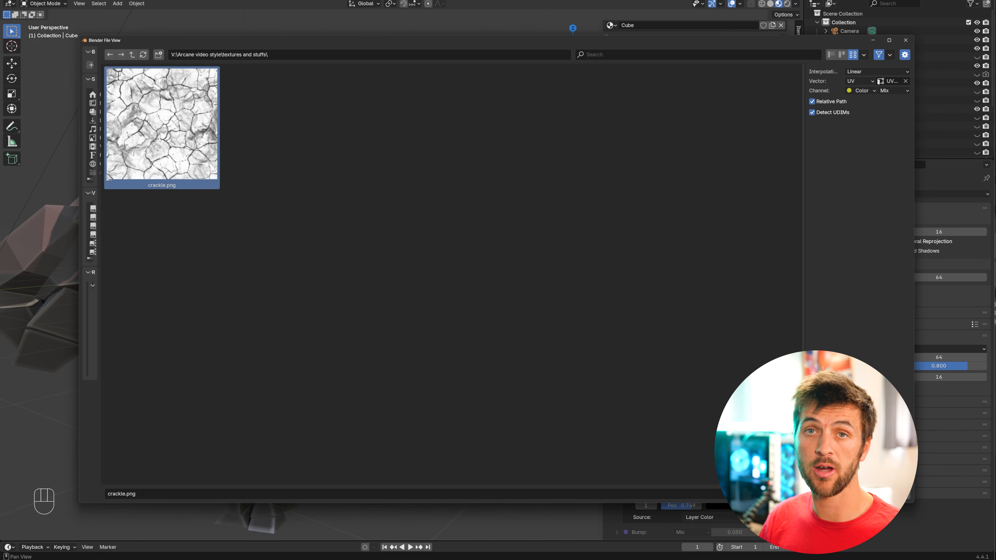
{"action": "double_click", "coordinate": [159, 140]}
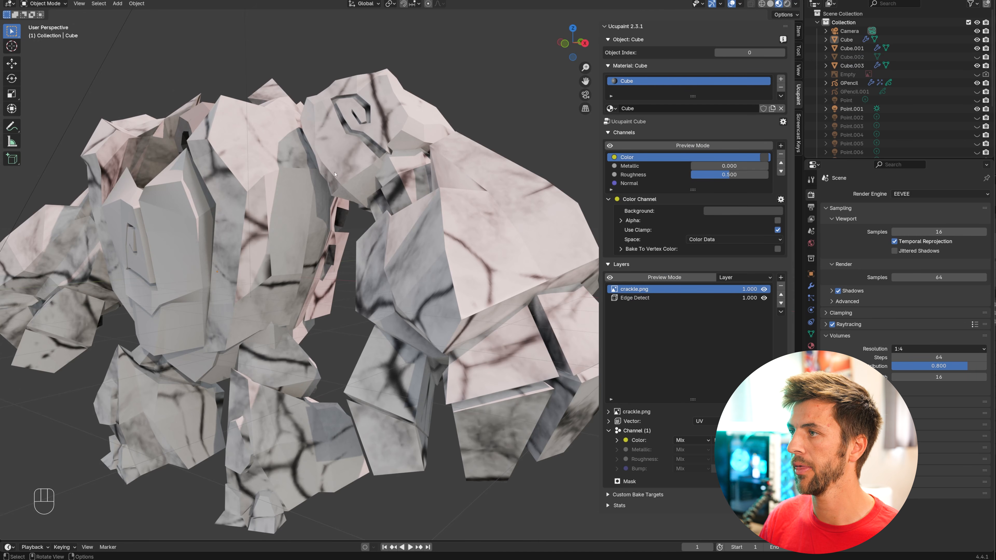
Step: Set the crackle.png layer's mapping scale to 2.7 on the X, Y and Z axes
{"action": "middle_click_drag", "start_coordinate": [274, 212], "coordinate": [283, 210]}
{"action": "scroll", "coordinate": [289, 209], "scroll_direction": "up", "scroll_amount": 3}
{"action": "scroll", "coordinate": [350, 261], "scroll_direction": "down", "scroll_amount": 3}
{"action": "middle_click_drag", "start_coordinate": [350, 261], "coordinate": [377, 259]}
{"action": "left_click", "coordinate": [608, 421]}
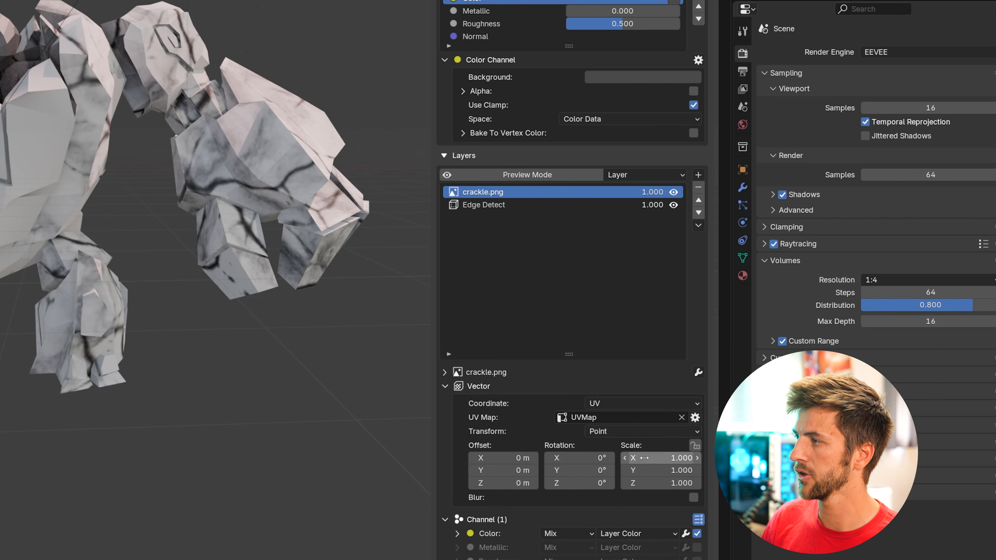
{"action": "scroll", "coordinate": [659, 458], "scroll_direction": "down", "scroll_amount": 5}
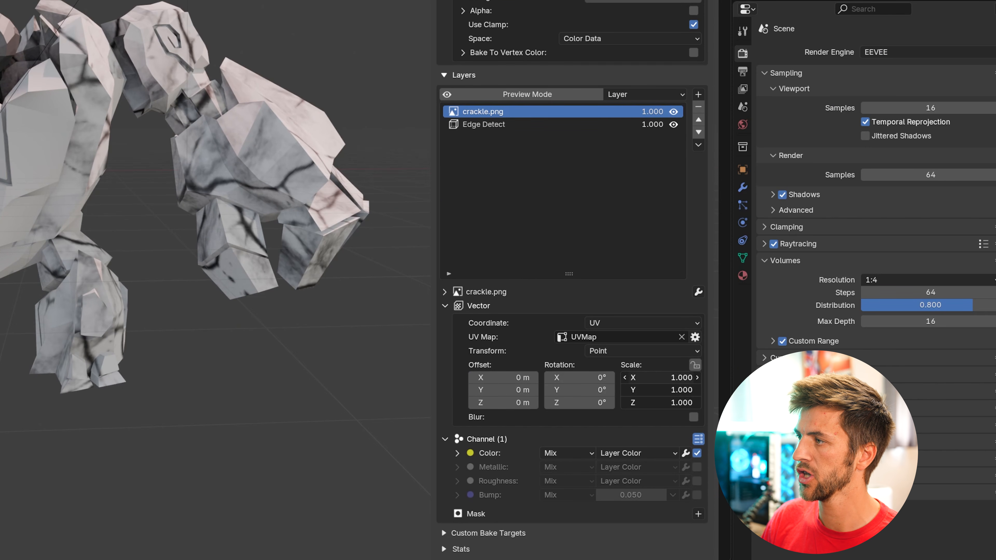
{"action": "left_click_drag", "start_coordinate": [659, 378], "coordinate": [726, 403]}
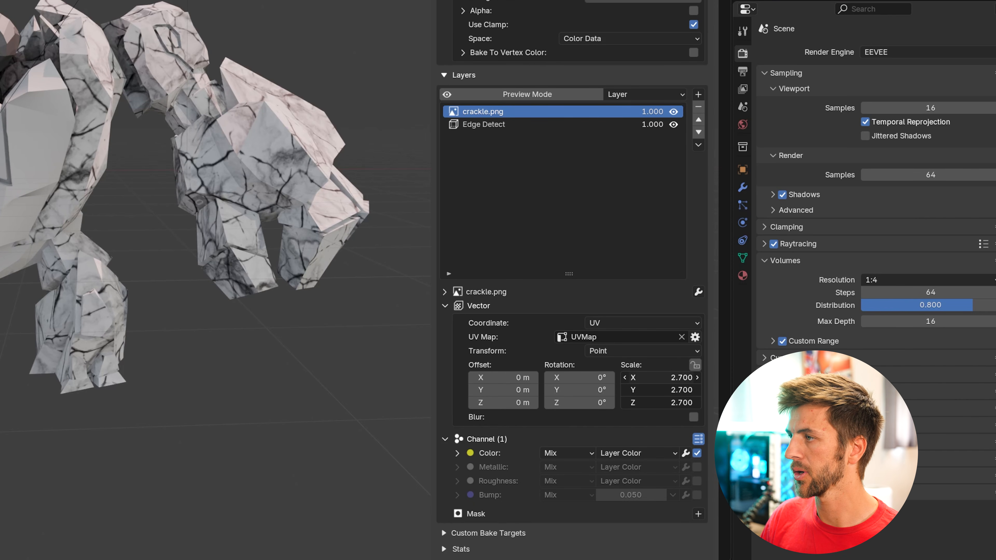
{"action": "left_click", "coordinate": [445, 306]}
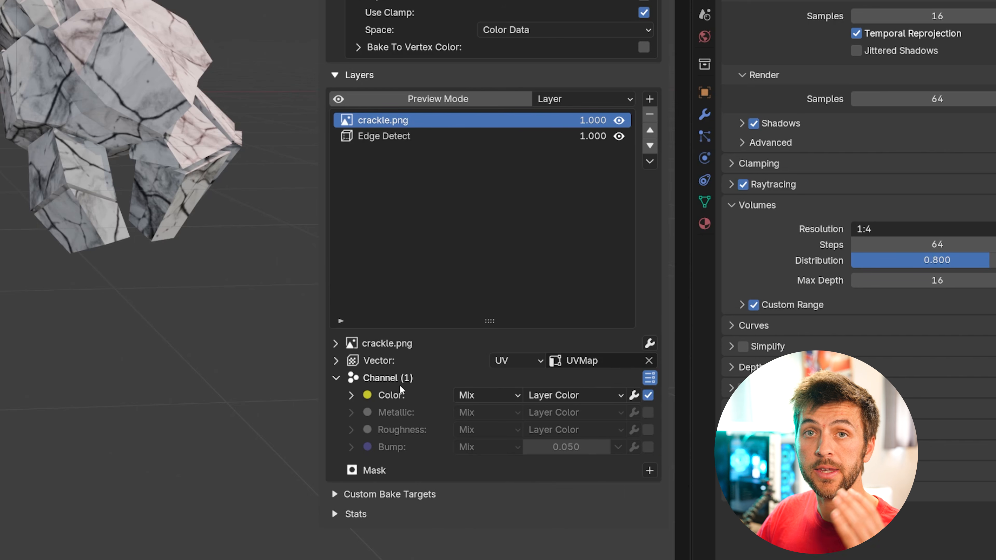
Step: Disable the crackle.png layer's Color channel and enable its Bump channel instead
{"action": "left_click", "coordinate": [649, 396]}
{"action": "left_click", "coordinate": [648, 396]}
{"action": "left_click", "coordinate": [648, 395]}
{"action": "left_click", "coordinate": [649, 396]}
{"action": "left_click", "coordinate": [649, 396]}
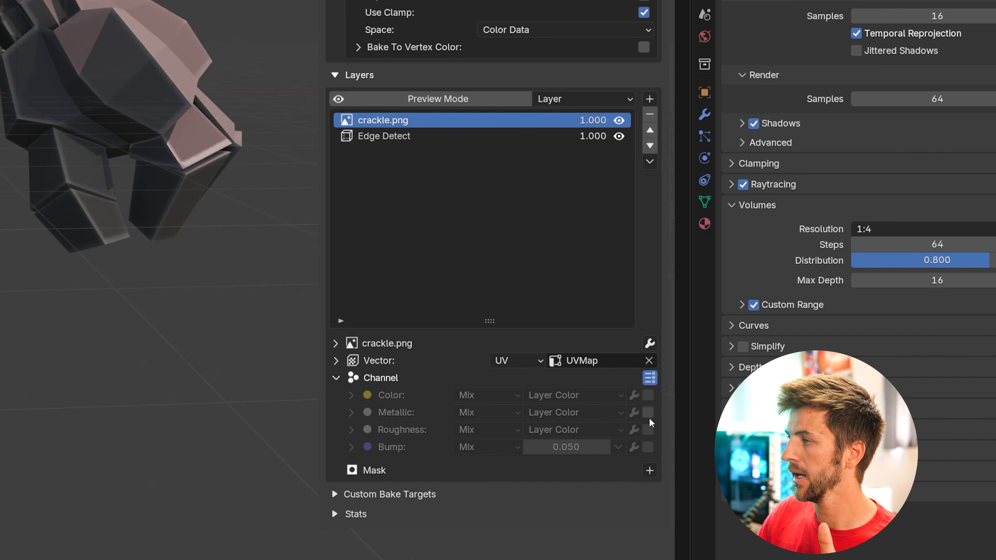
{"action": "left_click", "coordinate": [652, 448]}
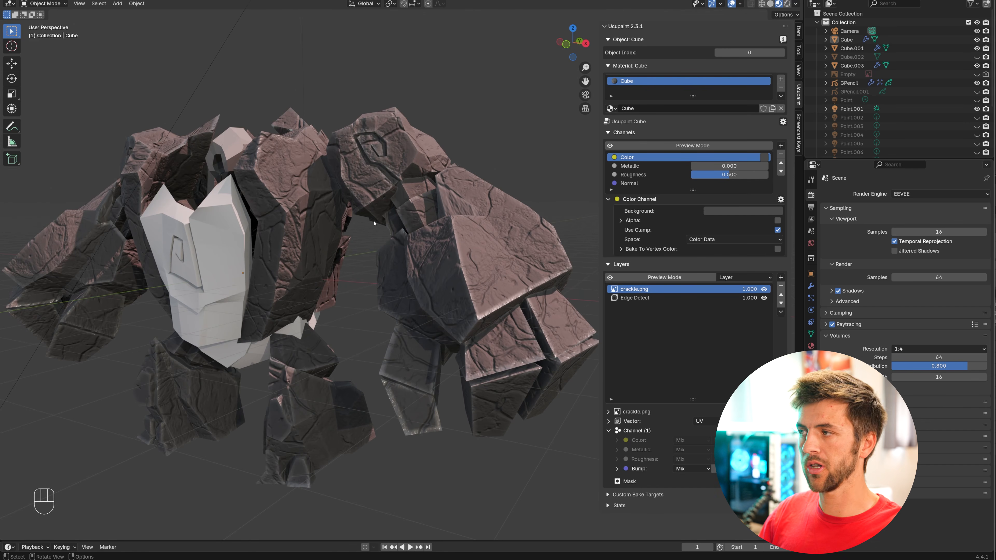
{"action": "middle_click_drag", "start_coordinate": [374, 223], "coordinate": [332, 205]}
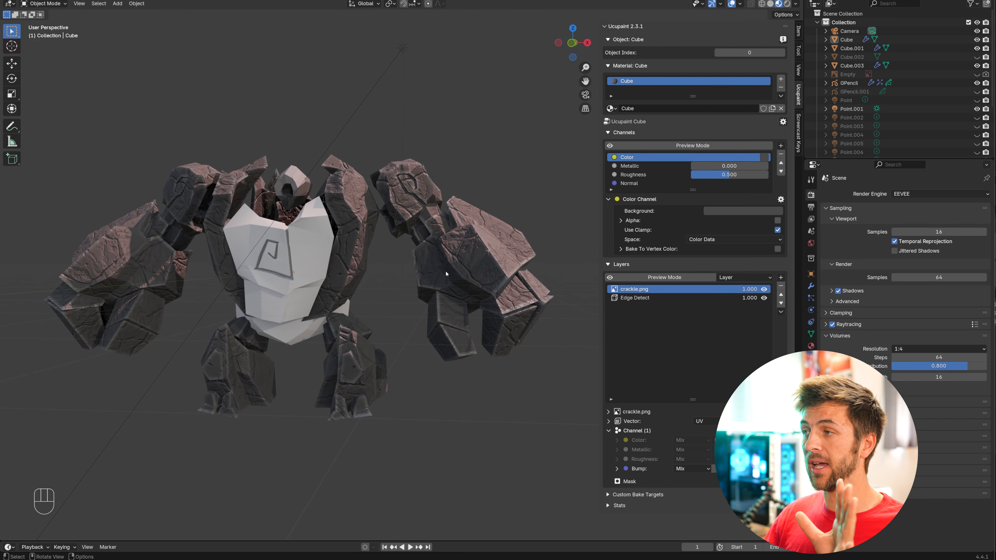
{"action": "middle_click_drag", "start_coordinate": [446, 274], "coordinate": [510, 292]}
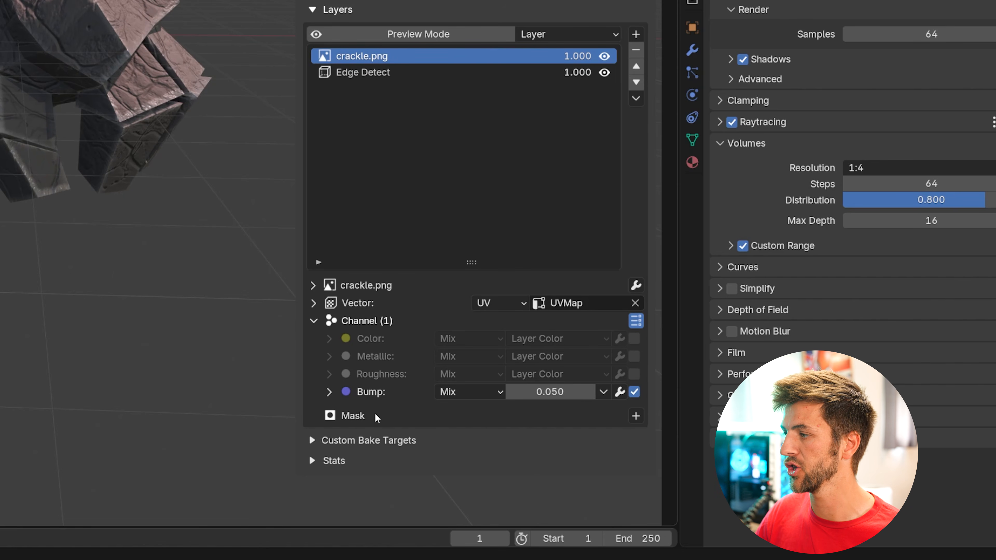
Step: Add an Edge Detect mask with Multiply blending and a radius of 0.17 to the crackle.png layer
{"action": "left_click", "coordinate": [634, 417]}
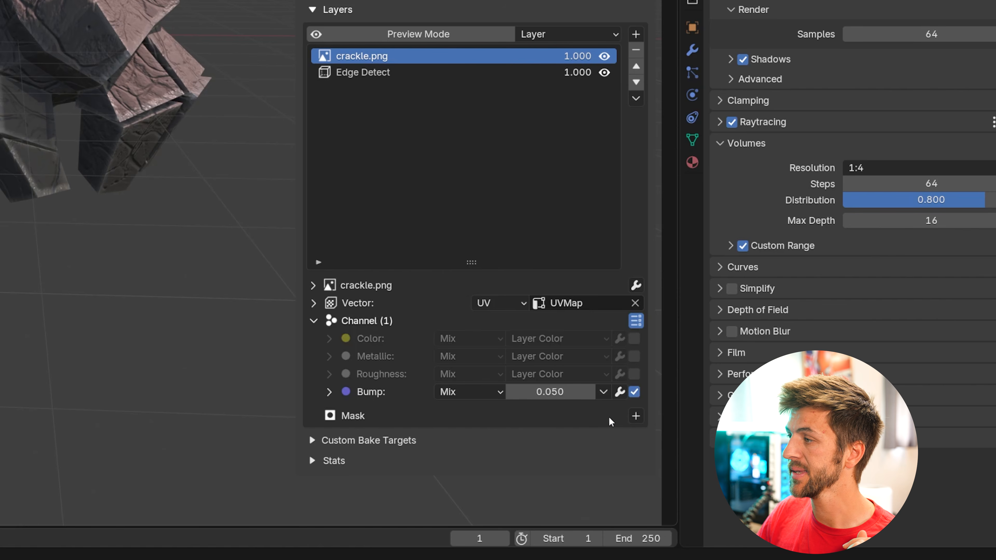
{"action": "left_click", "coordinate": [636, 417]}
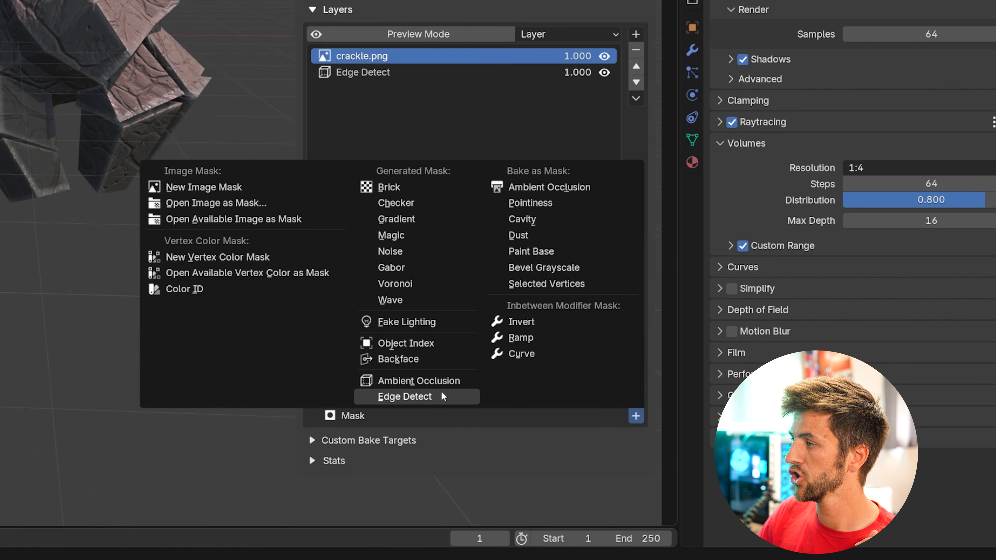
{"action": "left_click", "coordinate": [450, 399]}
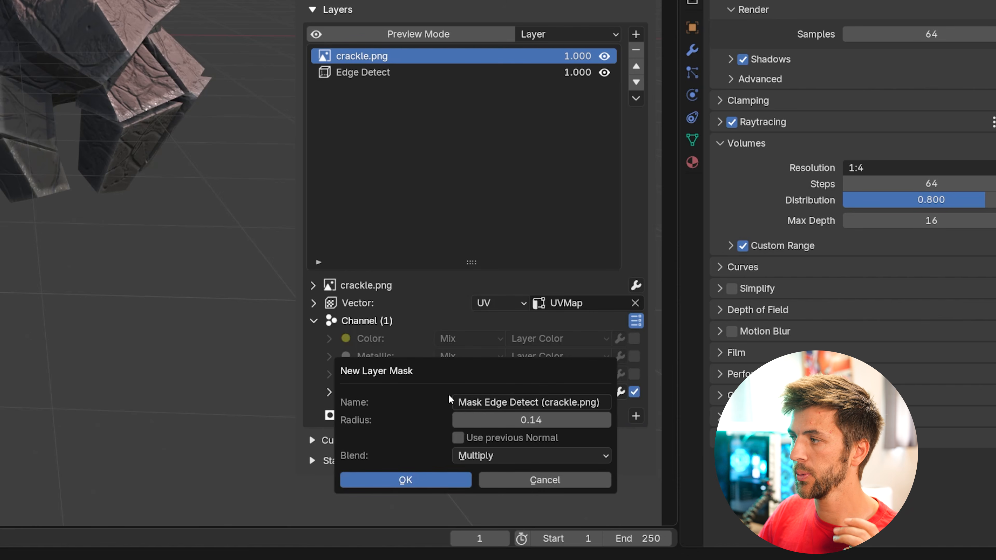
{"action": "left_click_drag", "start_coordinate": [555, 420], "coordinate": [527, 421]}
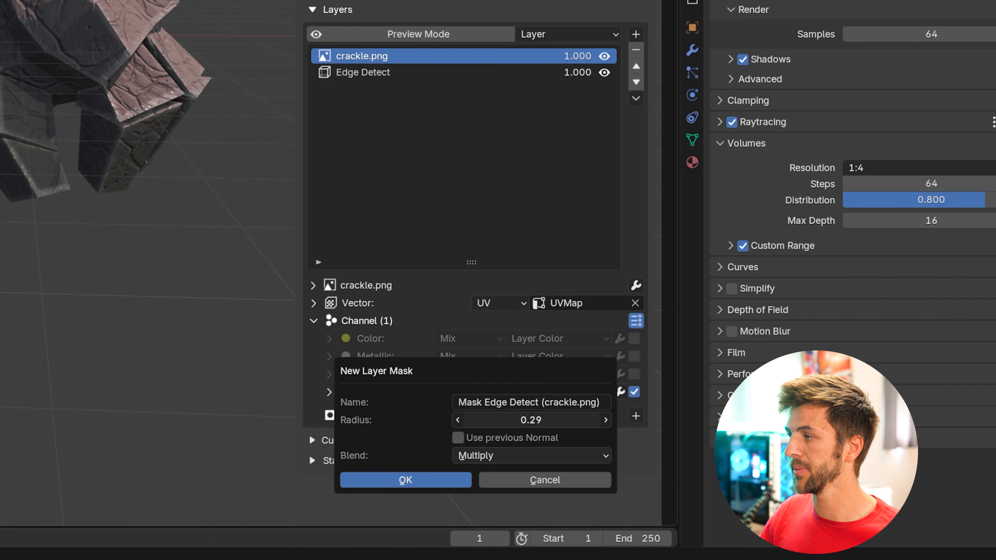
{"action": "left_click", "coordinate": [459, 480]}
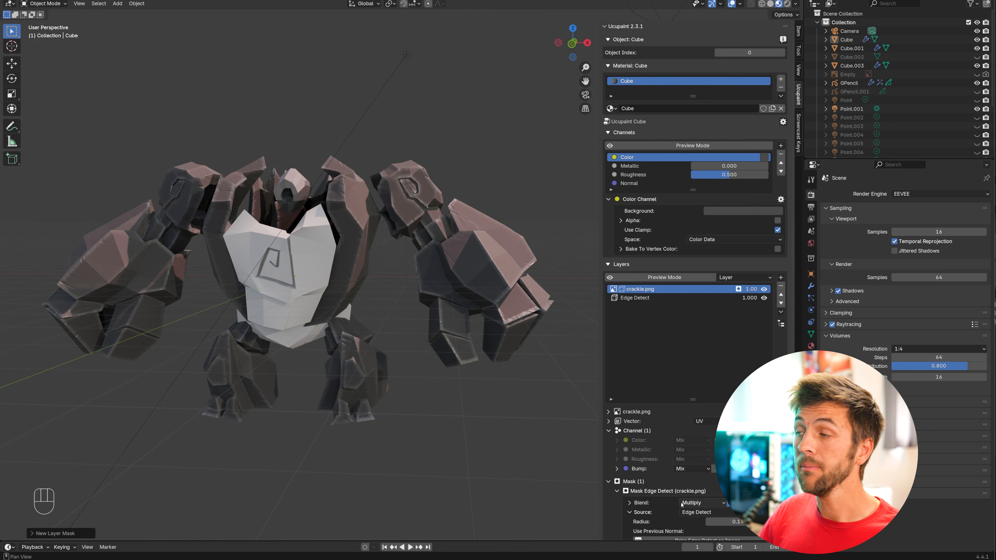
Step: Add a Ramp modifier to the crackle.png layer's Edge Detect mask
{"action": "middle_click_drag", "start_coordinate": [453, 341], "coordinate": [433, 361]}
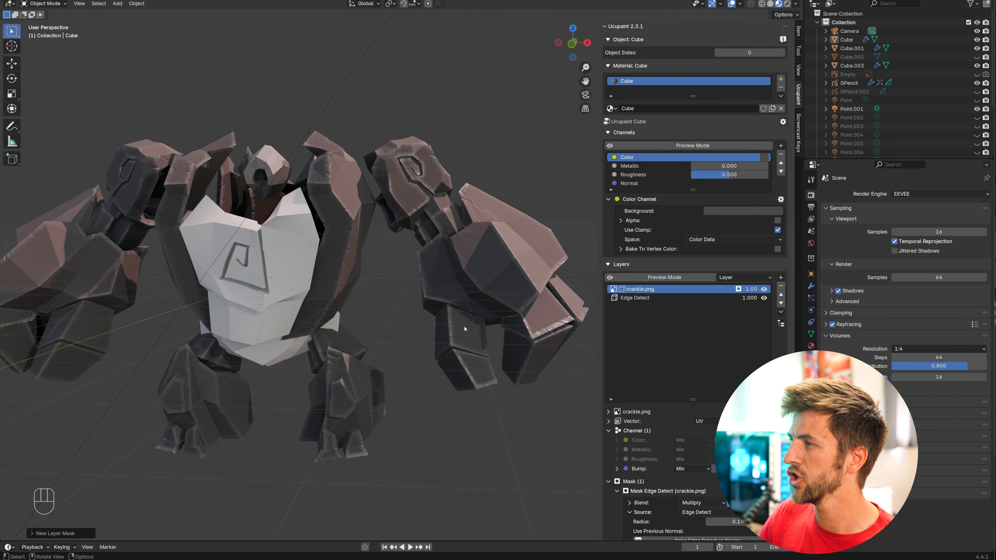
{"action": "scroll", "coordinate": [463, 318], "scroll_direction": "up", "scroll_amount": 3}
{"action": "middle_click_drag", "start_coordinate": [465, 316], "coordinate": [484, 279]}
{"action": "mouse_move", "coordinate": [741, 487]}
{"action": "left_mouse_down"}
{"action": "mouse_move", "coordinate": [758, 487]}
{"action": "mouse_move", "coordinate": [747, 487]}
{"action": "left_mouse_up"}
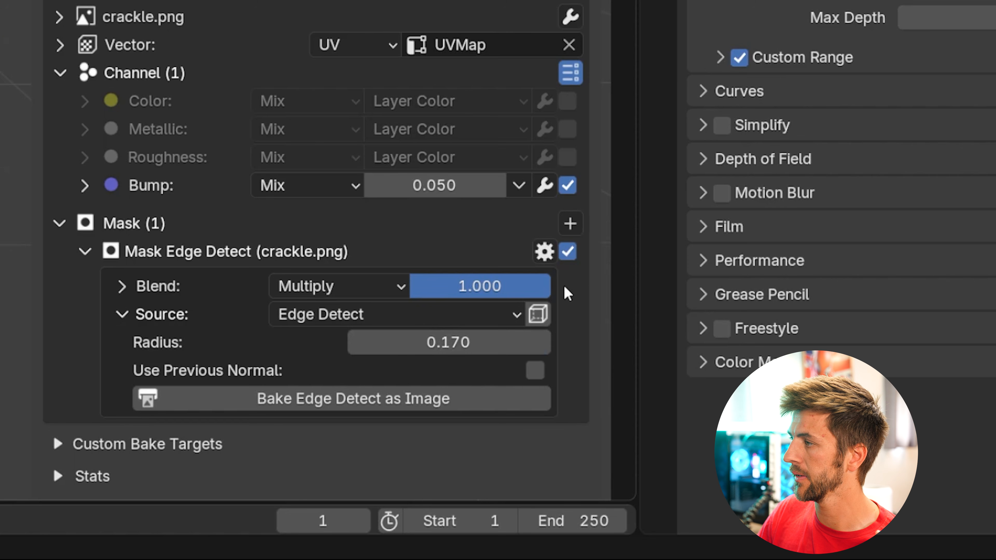
{"action": "left_click", "coordinate": [544, 251]}
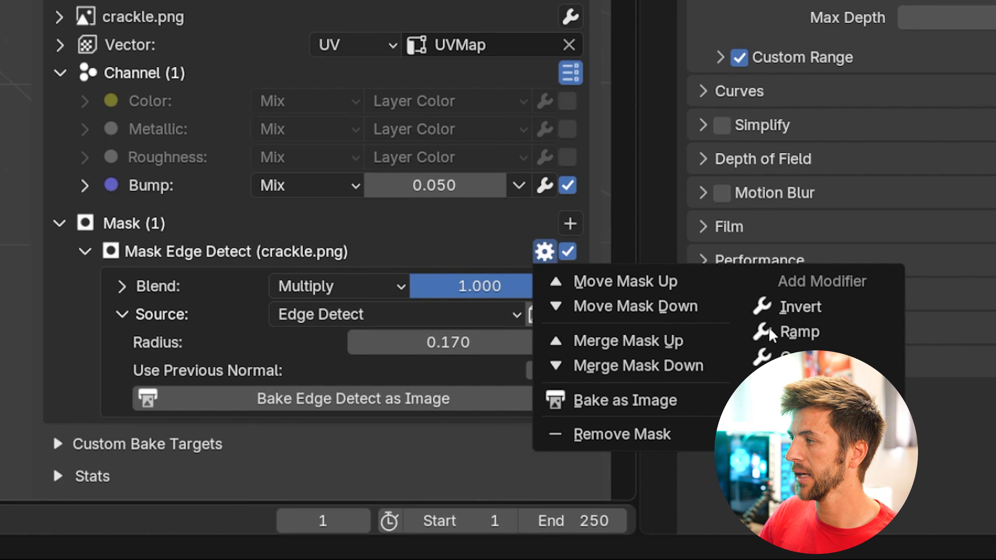
{"action": "left_click", "coordinate": [800, 332]}
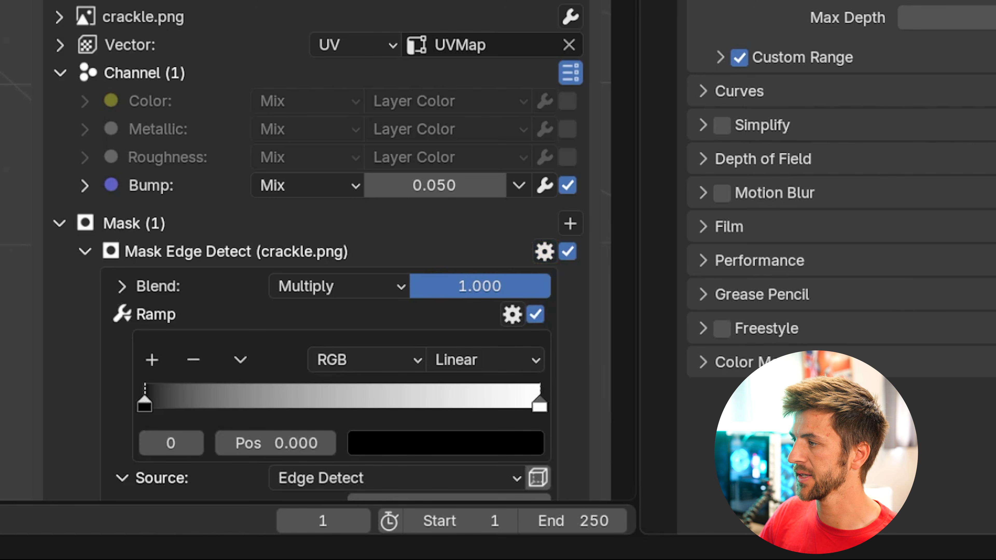
Step: Tighten the mask's ramp by moving the white stop inward and setting the black stop's position to 0.086
{"action": "left_click_drag", "start_coordinate": [146, 404], "coordinate": [384, 418]}
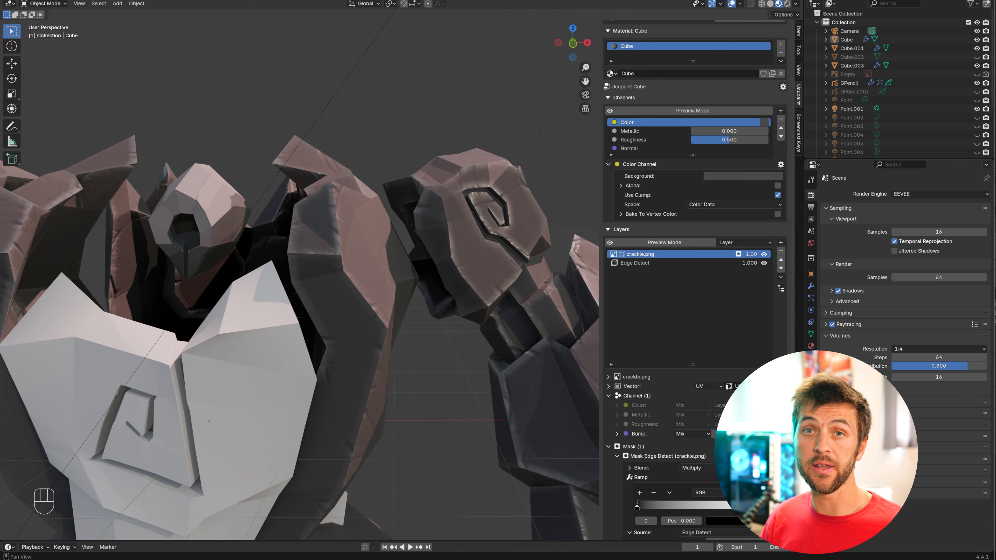
{"action": "left_click_drag", "start_coordinate": [767, 509], "coordinate": [705, 506]}
{"action": "left_click_drag", "start_coordinate": [638, 507], "coordinate": [650, 508]}
{"action": "scroll", "coordinate": [490, 350], "scroll_direction": "down", "scroll_amount": 5}
{"action": "middle_click_drag", "start_coordinate": [459, 310], "coordinate": [423, 311]}
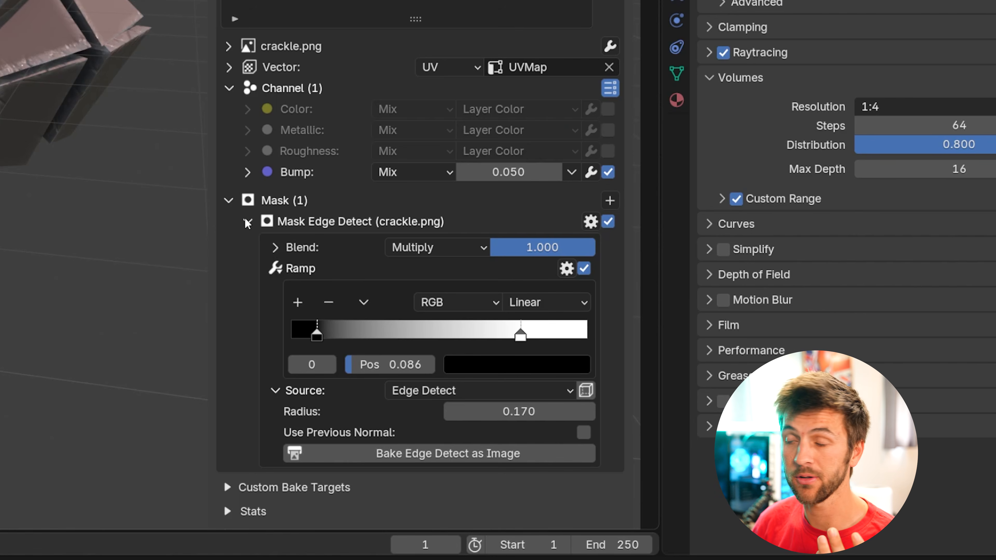
Step: Add a Noise mask with Multiply blending to the crackle.png layer
{"action": "left_click", "coordinate": [617, 456]}
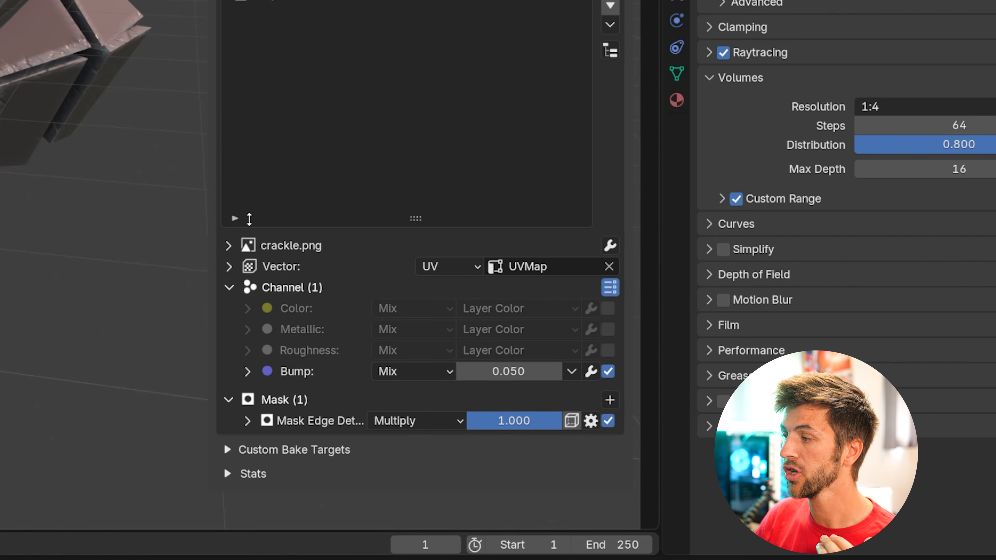
{"action": "left_click", "coordinate": [610, 400]}
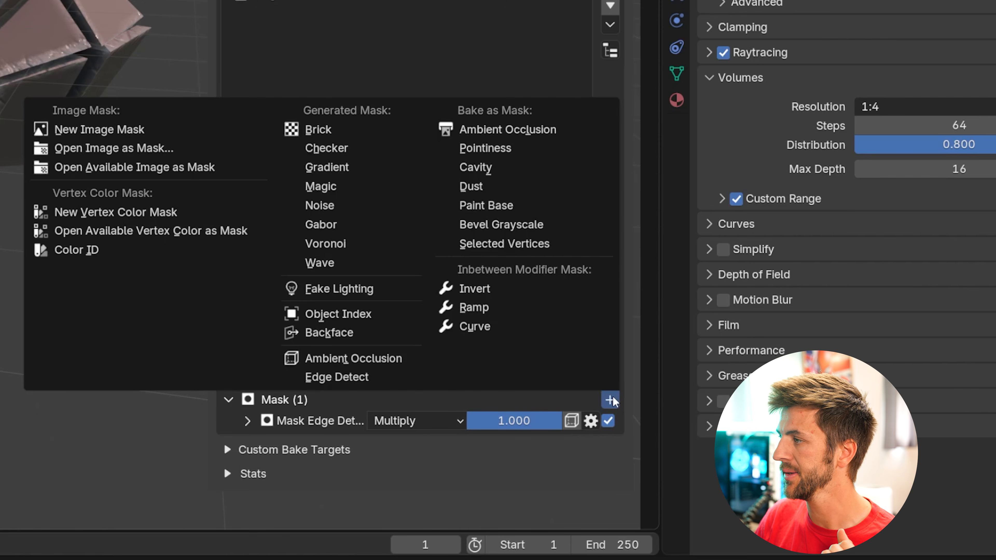
{"action": "left_click", "coordinate": [366, 210]}
{"action": "left_click", "coordinate": [345, 289]}
{"action": "scroll", "coordinate": [432, 294], "scroll_direction": "down", "scroll_amount": 8}
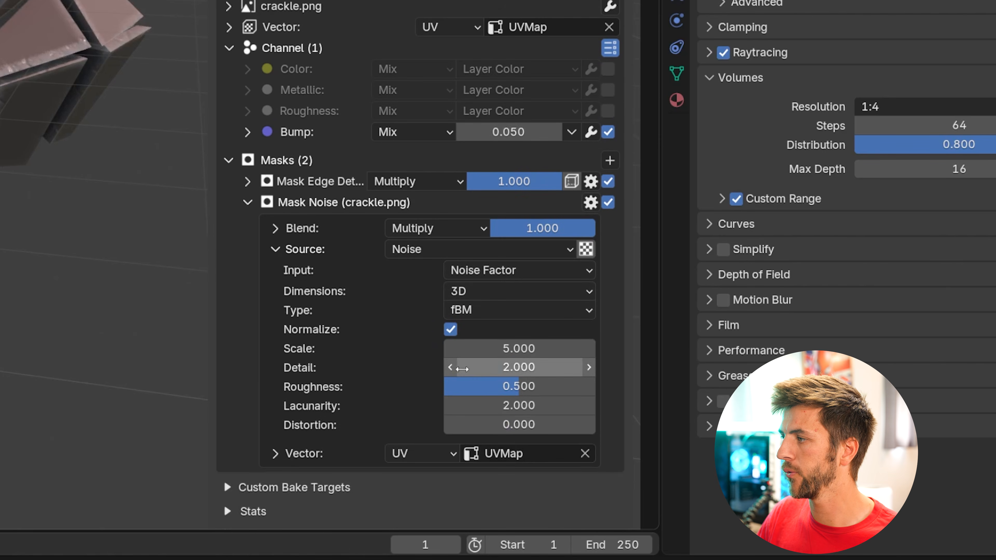
Step: Set the Noise mask's dimensions to 4D and its distortion to 1.5
{"action": "left_click", "coordinate": [514, 292]}
{"action": "left_click", "coordinate": [535, 402]}
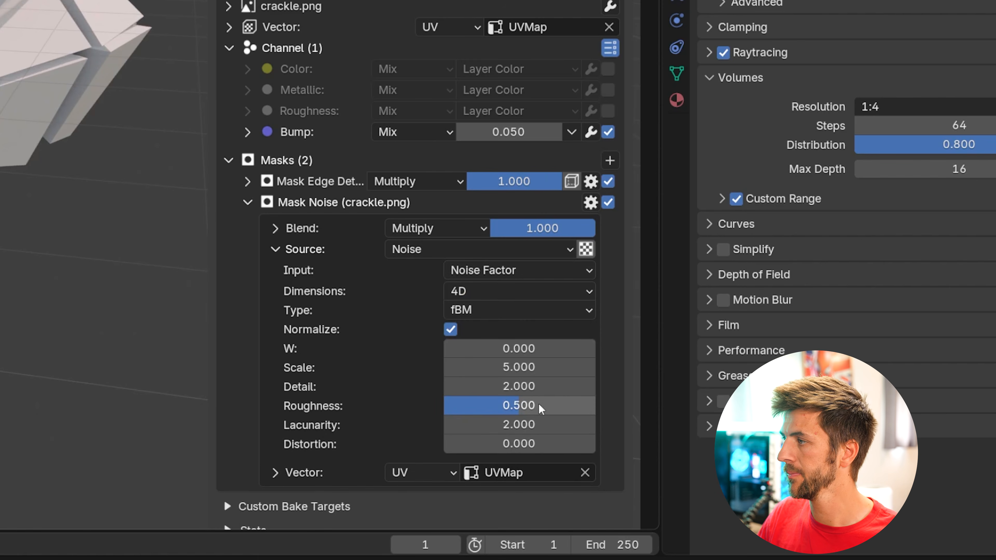
{"action": "scroll", "coordinate": [518, 444], "scroll_direction": "down", "scroll_amount": 1}
Step: Add a Ramp modifier to the Noise mask and move the ramp's black stop to position 0.305
{"action": "left_click", "coordinate": [591, 183]}
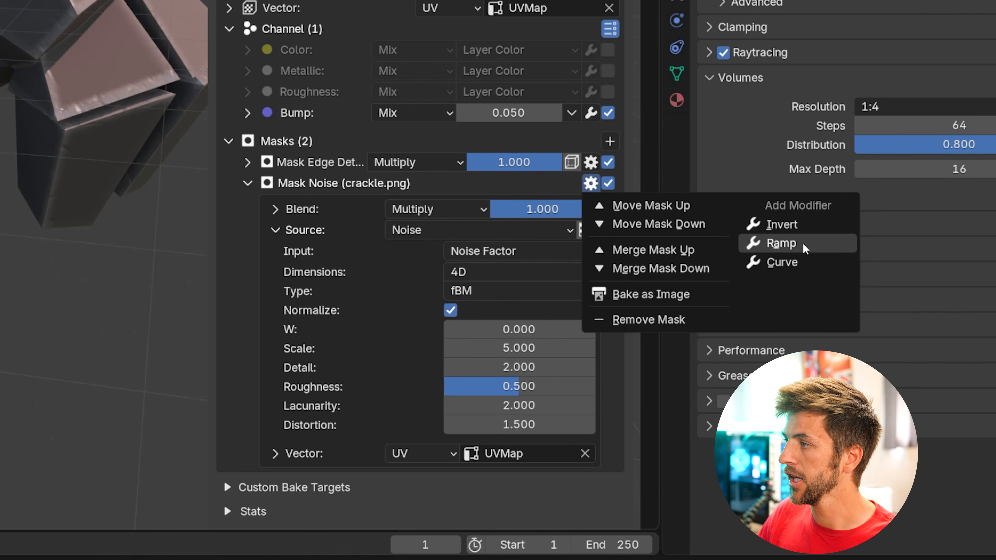
{"action": "left_click", "coordinate": [781, 244]}
{"action": "scroll", "coordinate": [313, 255], "scroll_direction": "down", "scroll_amount": 2}
{"action": "left_click_drag", "start_coordinate": [298, 254], "coordinate": [440, 258]}
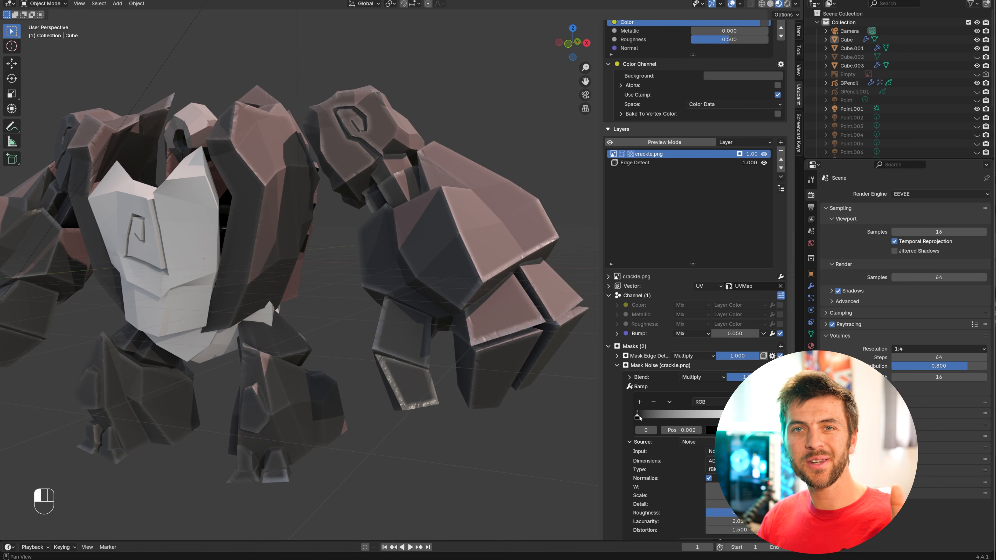
{"action": "mouse_move", "coordinate": [659, 419]}
{"action": "left_mouse_down"}
{"action": "mouse_move", "coordinate": [718, 418]}
{"action": "mouse_move", "coordinate": [694, 419]}
{"action": "mouse_move", "coordinate": [704, 419]}
{"action": "left_mouse_up"}
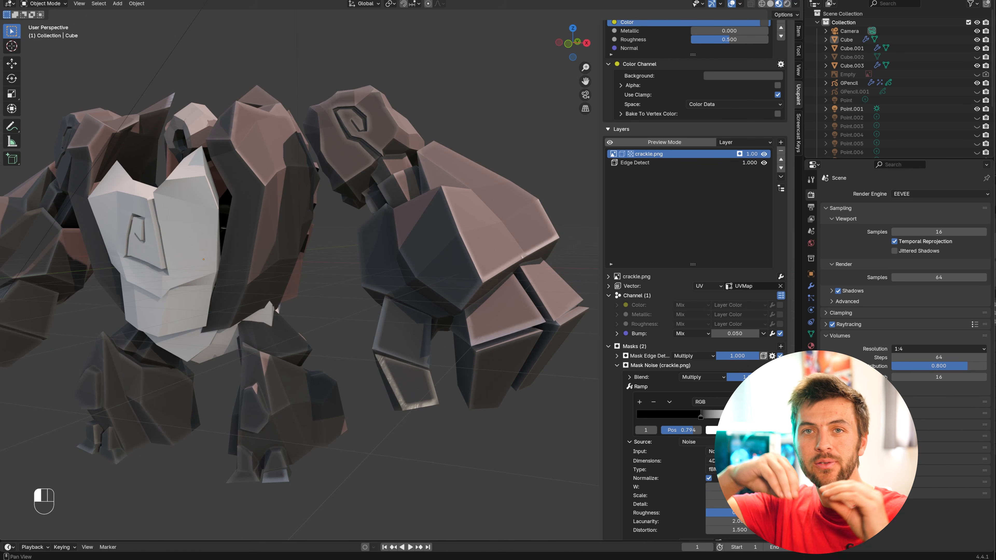
{"action": "key", "text": "a"}
{"action": "key", "text": "a"}
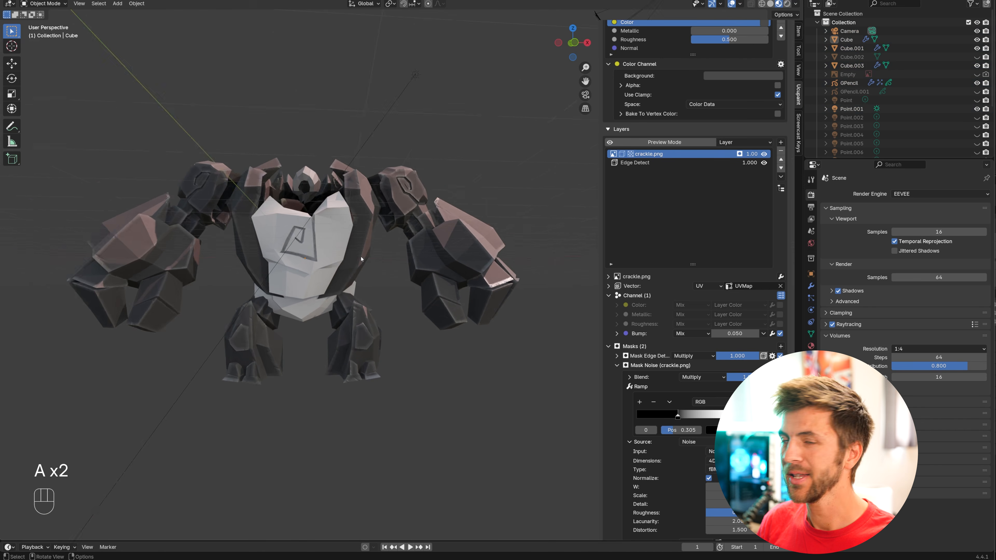
{"action": "middle_click_drag", "start_coordinate": [451, 298], "coordinate": [402, 305]}
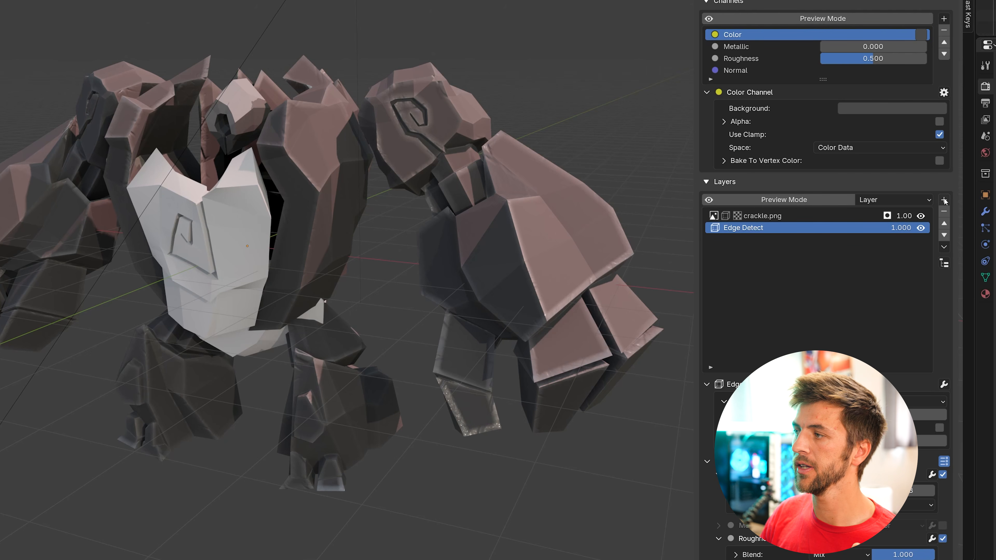
Step: Add an Ambient Occlusion layer above Edge Detect on the Color channel with Multiply blending and an AO distance of 2
{"action": "left_click", "coordinate": [781, 142]}
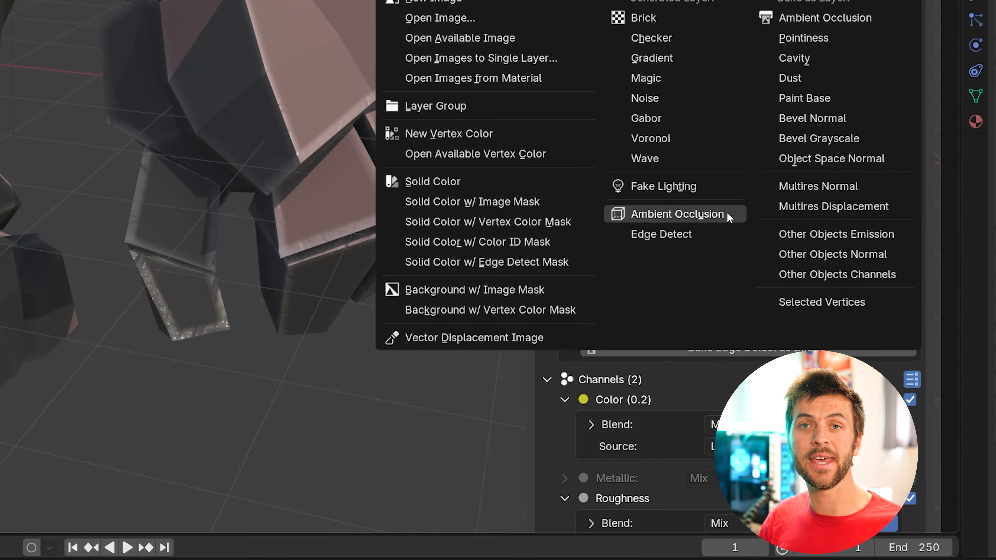
{"action": "left_click", "coordinate": [727, 214]}
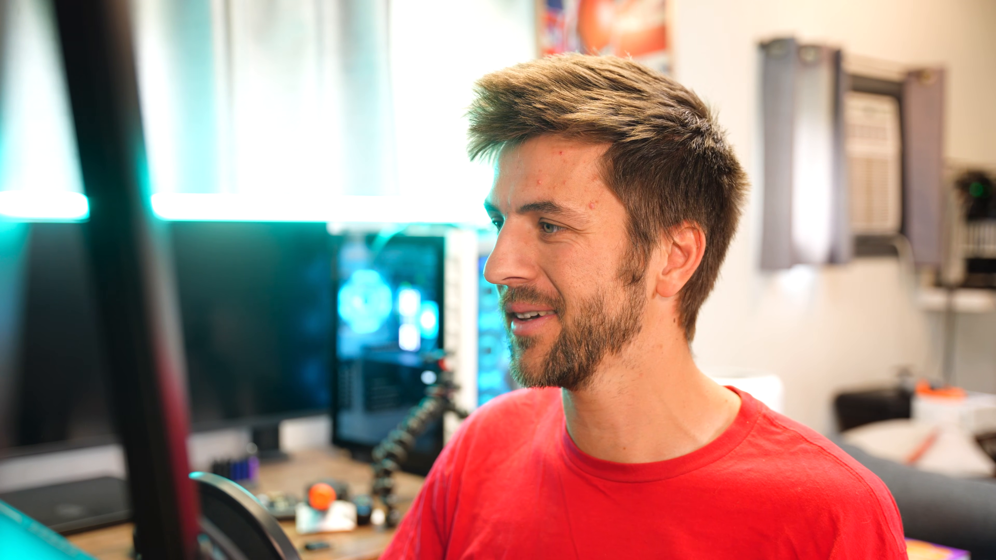
{"action": "left_click", "coordinate": [821, 257]}
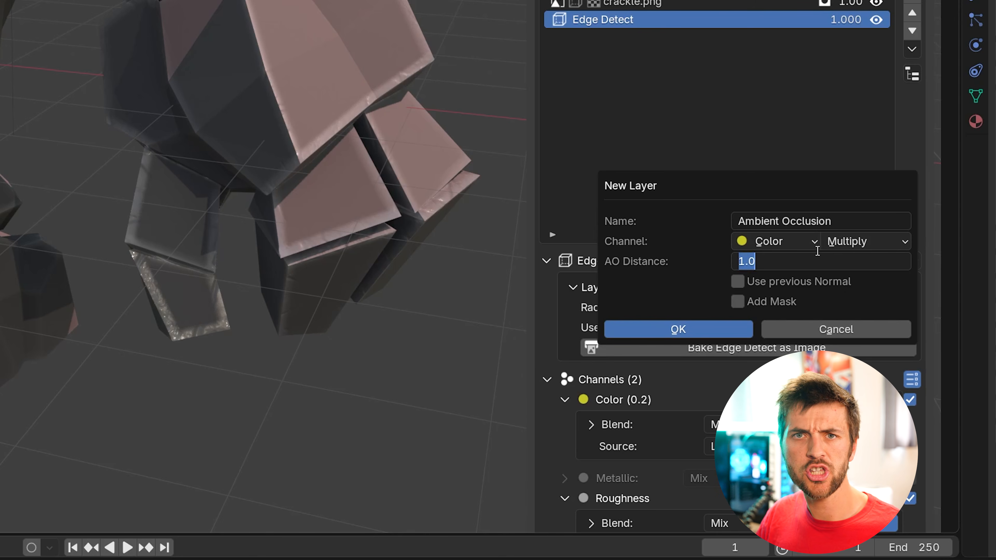
{"action": "type", "text": "2"}
{"action": "key", "text": "Return"}
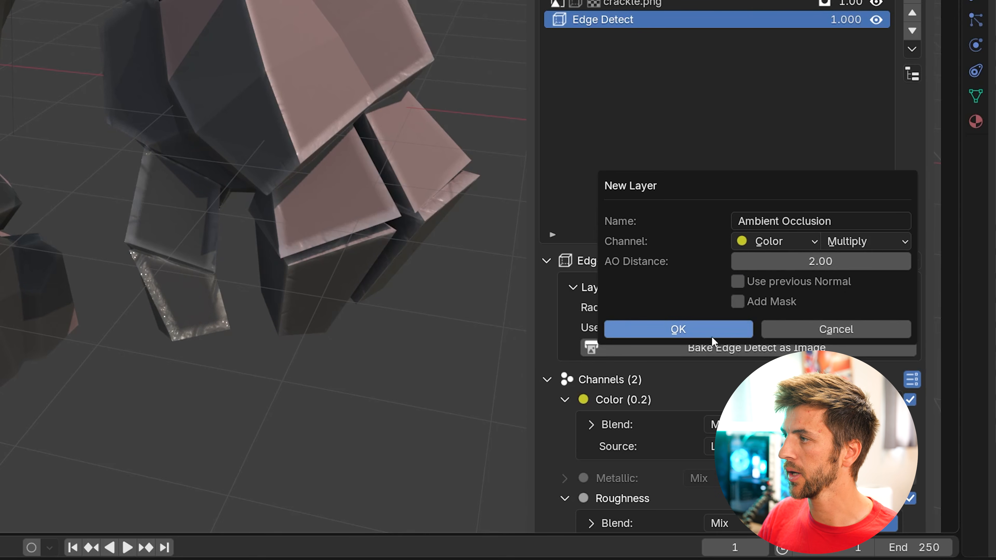
{"action": "left_click", "coordinate": [678, 329]}
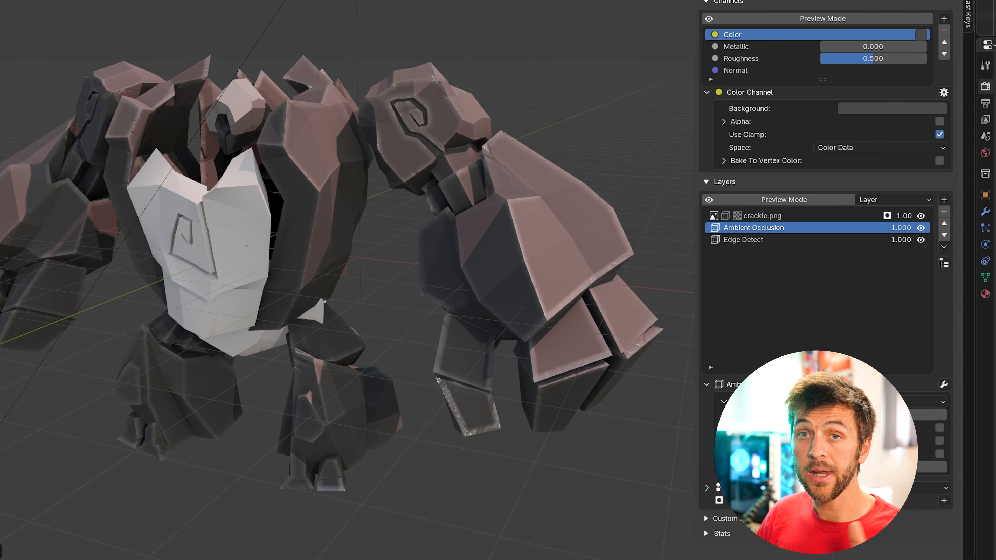
Step: Add a Color Ramp modifier to the Ambient Occlusion layer
{"action": "scroll", "coordinate": [519, 224], "scroll_direction": "up", "scroll_amount": 2}
{"action": "scroll", "coordinate": [529, 219], "scroll_direction": "down", "scroll_amount": 4}
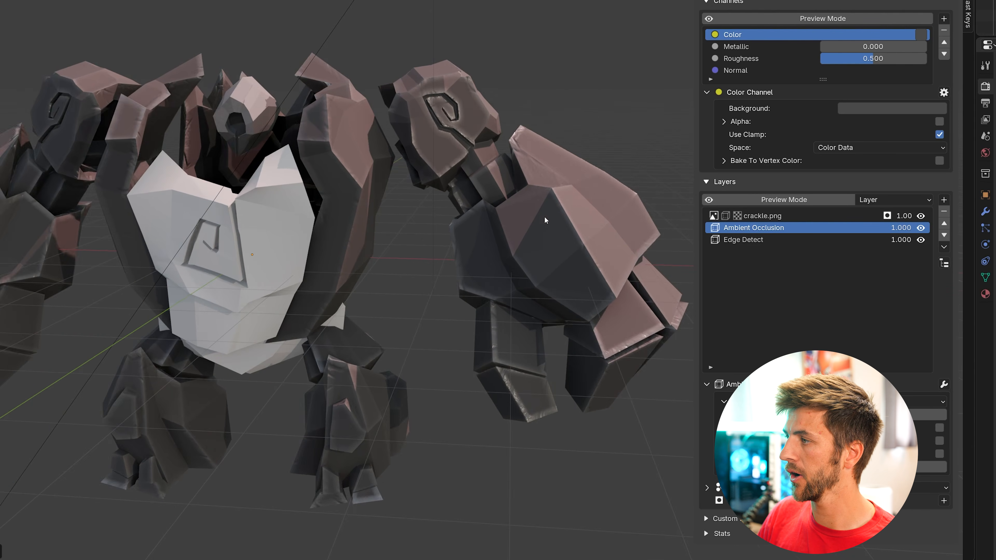
{"action": "left_click", "coordinate": [944, 384]}
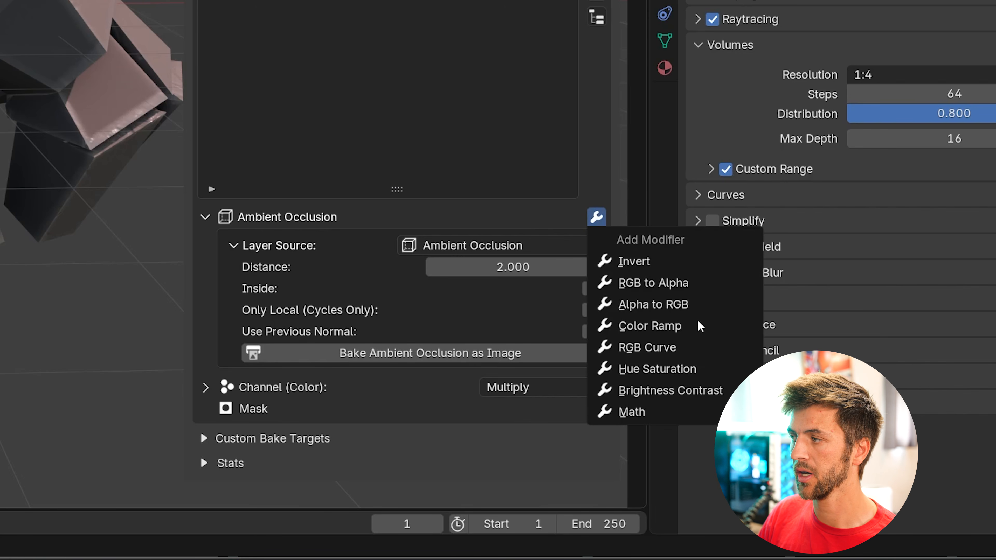
{"action": "left_click", "coordinate": [733, 326]}
Step: Set the Ambient Occlusion ramp's interpolation to Constant and move its white stop inward
{"action": "left_click", "coordinate": [545, 278]}
{"action": "left_click", "coordinate": [525, 349]}
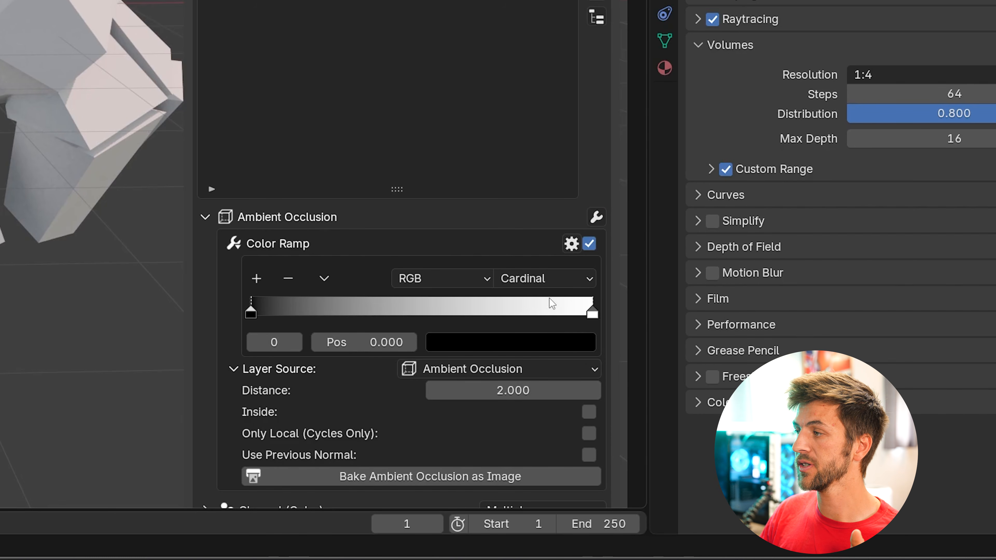
{"action": "left_click", "coordinate": [551, 280]}
{"action": "left_click", "coordinate": [569, 412]}
{"action": "left_click_drag", "start_coordinate": [592, 312], "coordinate": [569, 316]}
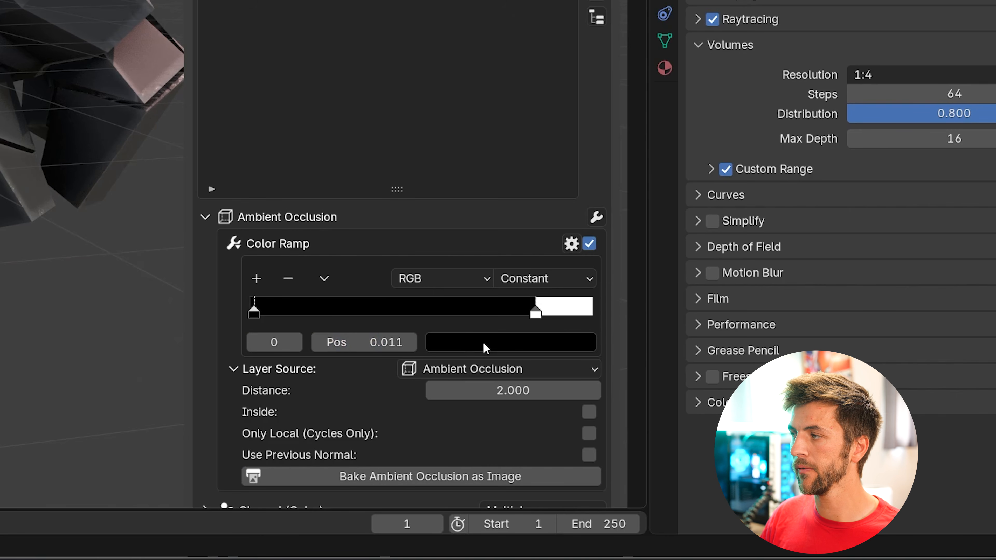
Step: Recolor the ramp's black stop to a dark teal blue and place the Ambient Occlusion layer at the top of the layer stack
{"action": "left_click", "coordinate": [485, 347]}
{"action": "left_click_drag", "start_coordinate": [614, 173], "coordinate": [614, 142]}
{"action": "left_click_drag", "start_coordinate": [546, 70], "coordinate": [583, 46]}
{"action": "left_click_drag", "start_coordinate": [614, 142], "coordinate": [614, 93]}
{"action": "left_click_drag", "start_coordinate": [553, 70], "coordinate": [556, 41]}
{"action": "left_click_drag", "start_coordinate": [614, 93], "coordinate": [613, 72]}
{"action": "left_click_drag", "start_coordinate": [556, 41], "coordinate": [571, 44]}
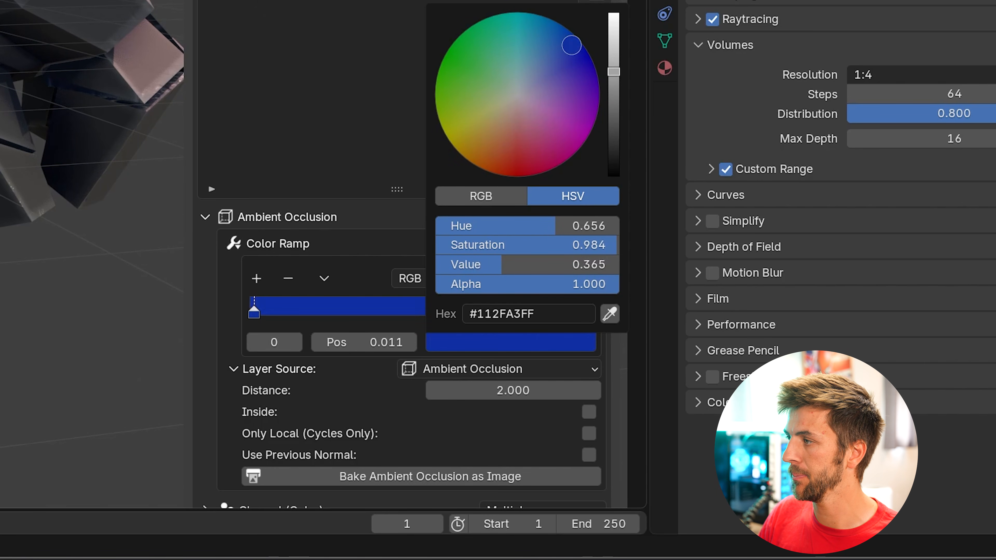
{"action": "middle_click_drag", "start_coordinate": [118, 251], "coordinate": [87, 247]}
{"action": "left_click", "coordinate": [486, 343]}
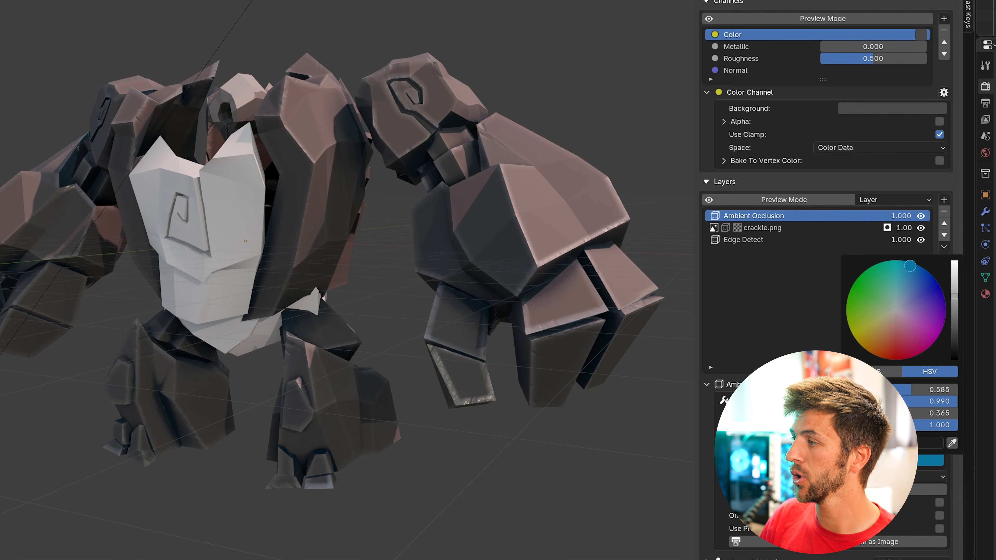
{"action": "middle_click_drag", "start_coordinate": [549, 290], "coordinate": [498, 312]}
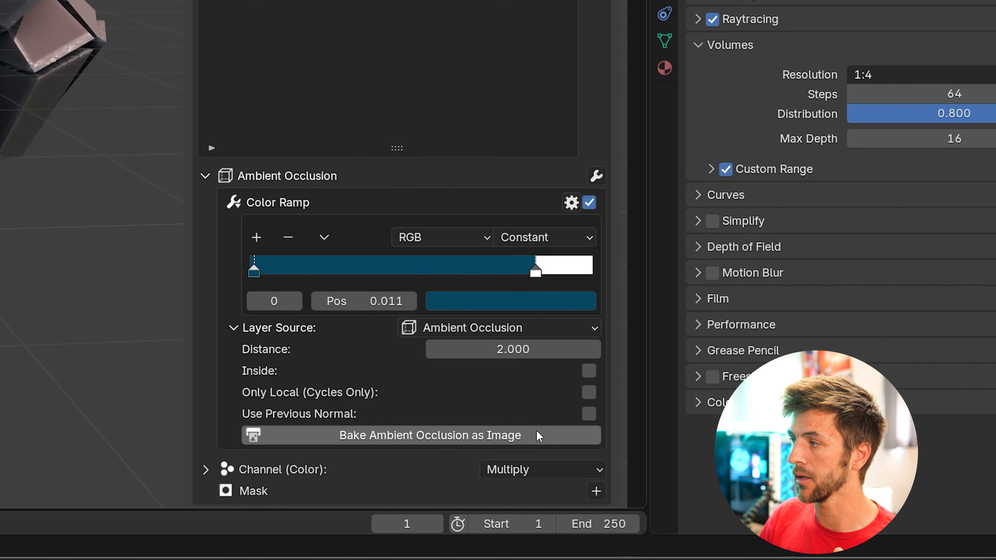
Step: Bake the Ambient Occlusion layer as a 1024 image with 32 samples and denoising, using GPU Compute as the bake device
{"action": "left_click", "coordinate": [543, 440]}
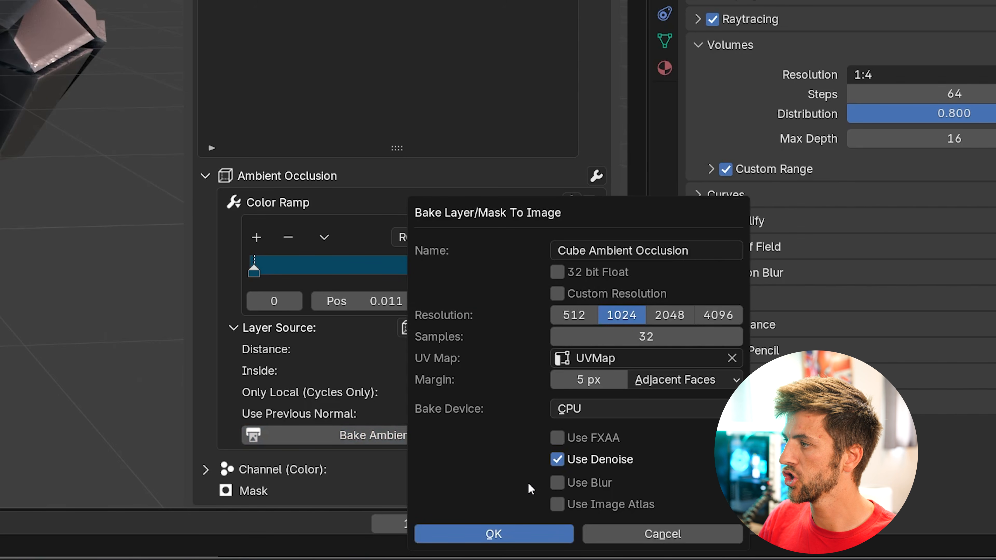
{"action": "left_click", "coordinate": [628, 410]}
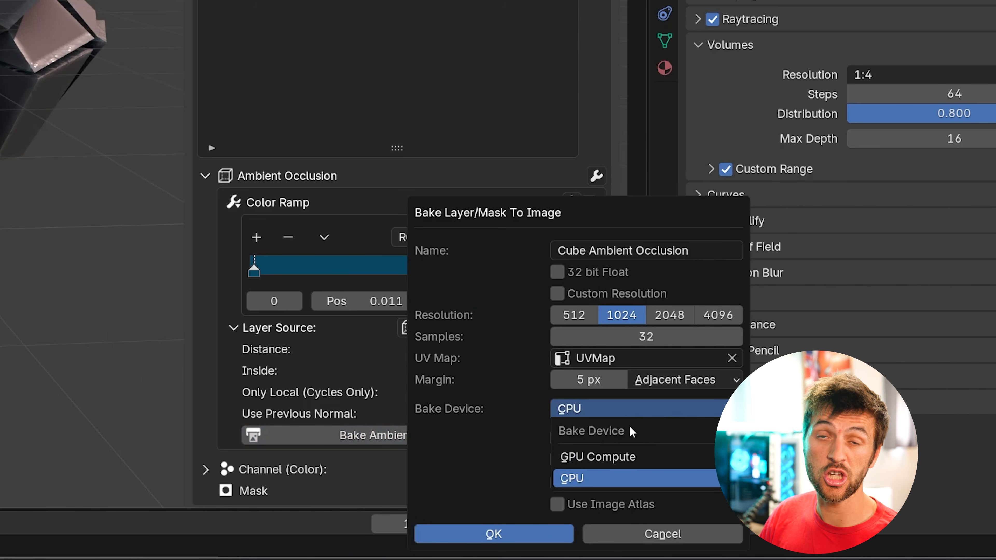
{"action": "left_click", "coordinate": [658, 454]}
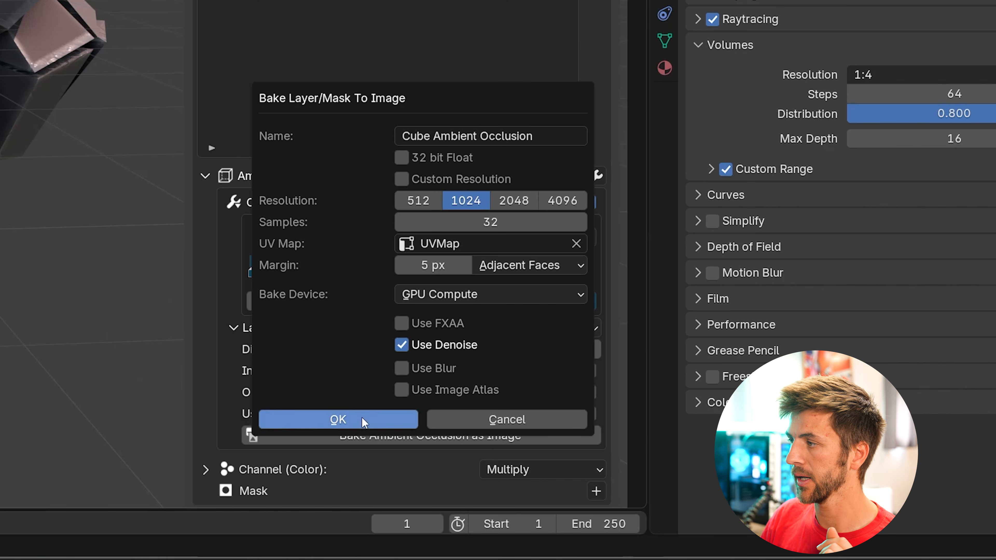
{"action": "left_click", "coordinate": [363, 420]}
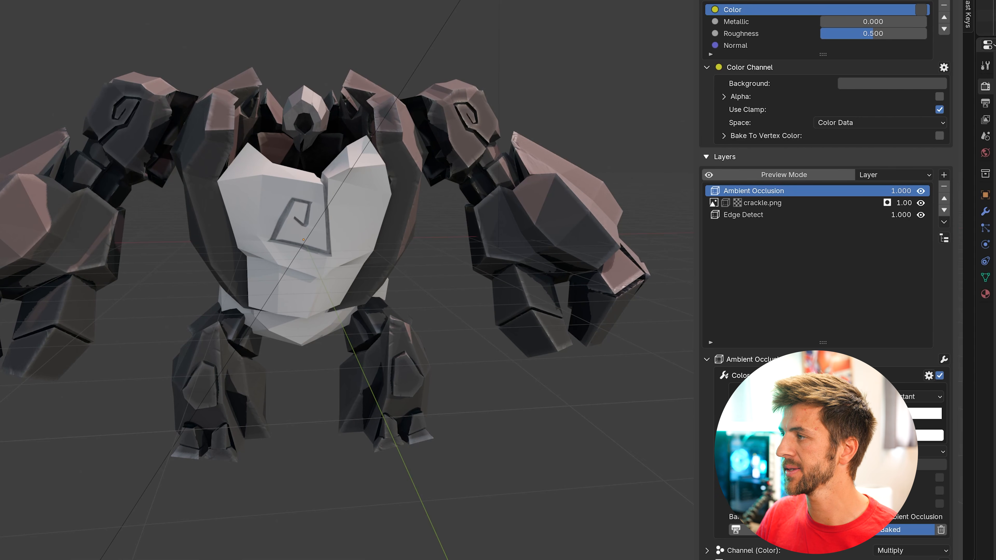
Step: Lower the Ambient Occlusion layer's opacity to 0.644
{"action": "left_click_drag", "start_coordinate": [901, 192], "coordinate": [869, 183]}
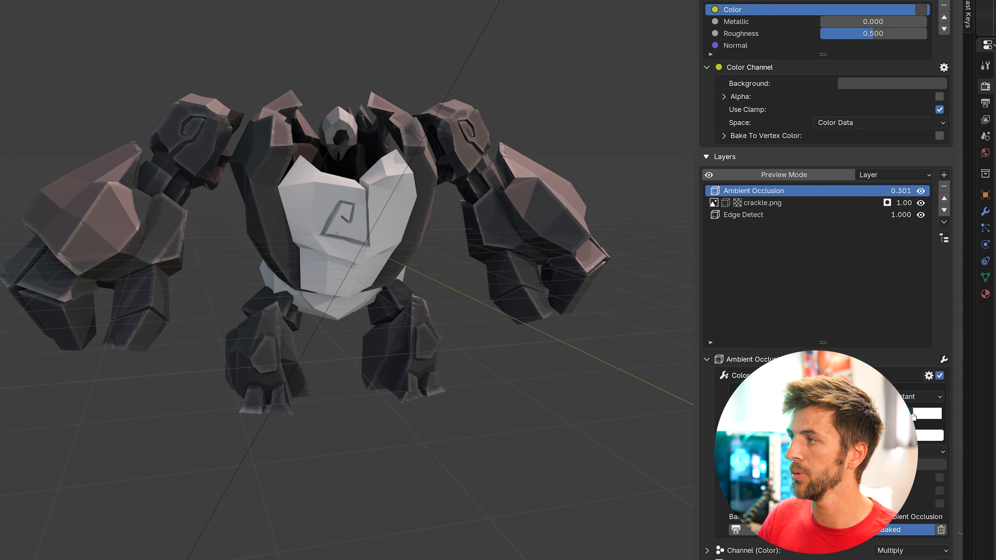
{"action": "left_click_drag", "start_coordinate": [901, 192], "coordinate": [910, 191]}
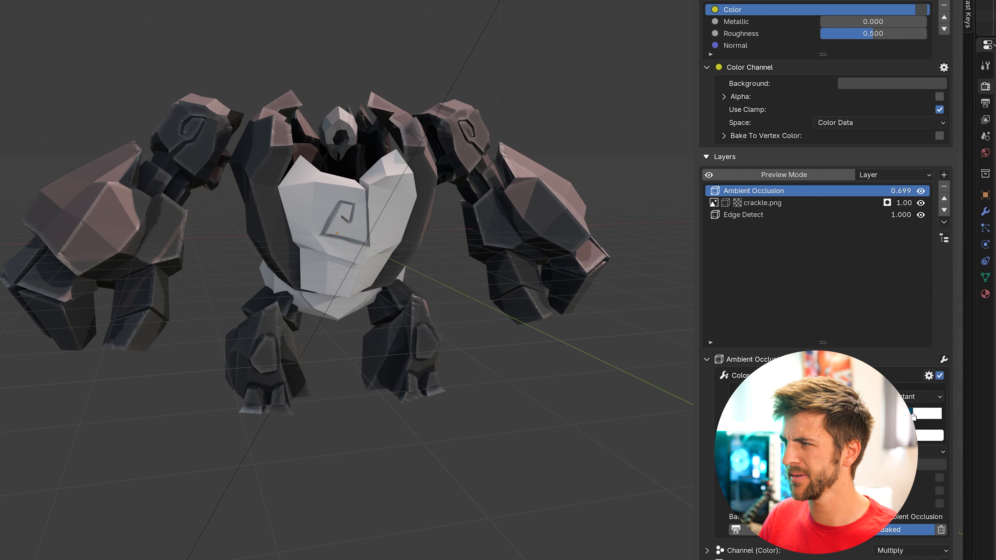
{"action": "middle_click_drag", "start_coordinate": [541, 216], "coordinate": [451, 208]}
Step: Compare the golem with the Ambient Occlusion layer hidden and shown
{"action": "left_click", "coordinate": [921, 191]}
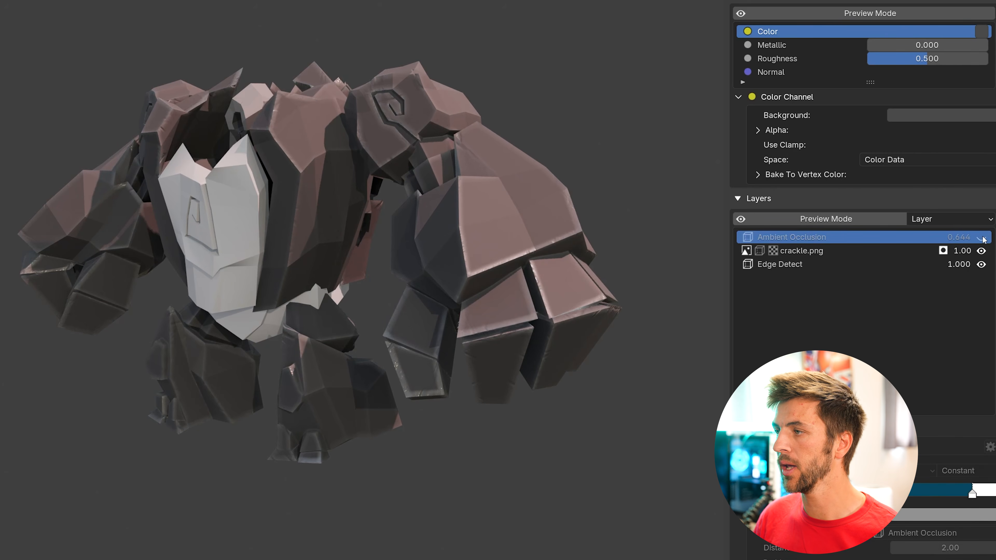
{"action": "left_click", "coordinate": [982, 238]}
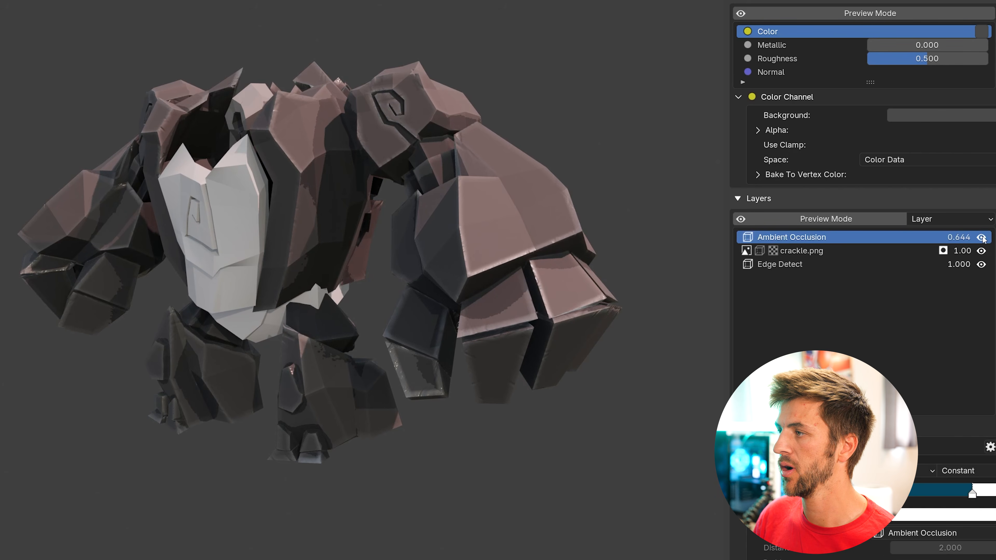
{"action": "middle_click_drag", "start_coordinate": [490, 363], "coordinate": [422, 345]}
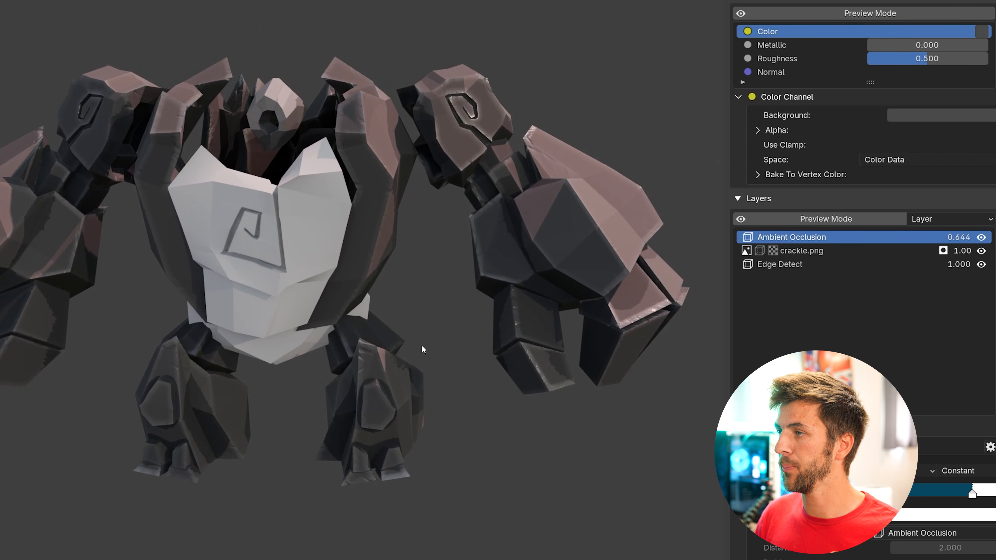
{"action": "middle_click_drag", "start_coordinate": [524, 382], "coordinate": [563, 379]}
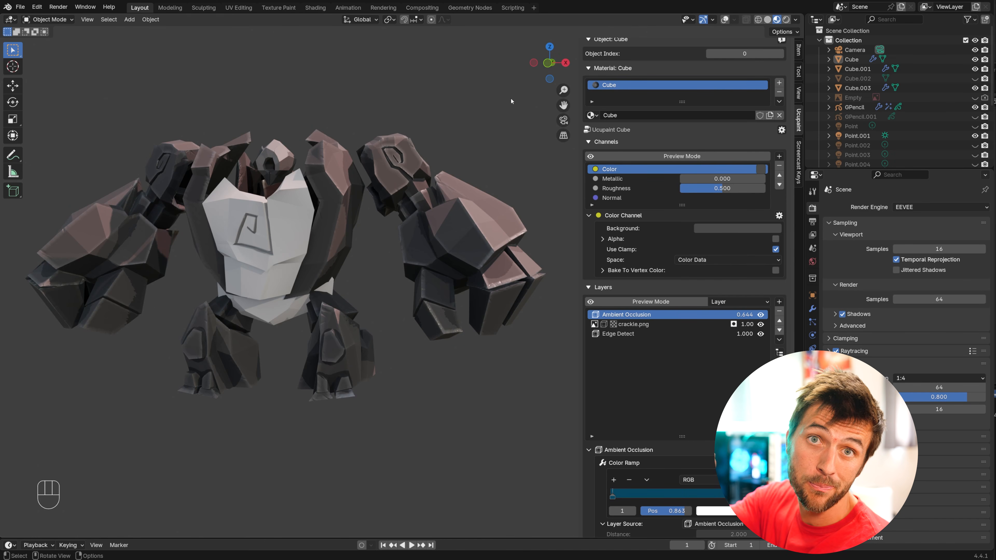
Step: Change the Color channel's background color to a muted brown
{"action": "key", "text": "shift"}
{"action": "middle_click_drag", "start_coordinate": [460, 163], "coordinate": [510, 157], "text": "shift"}
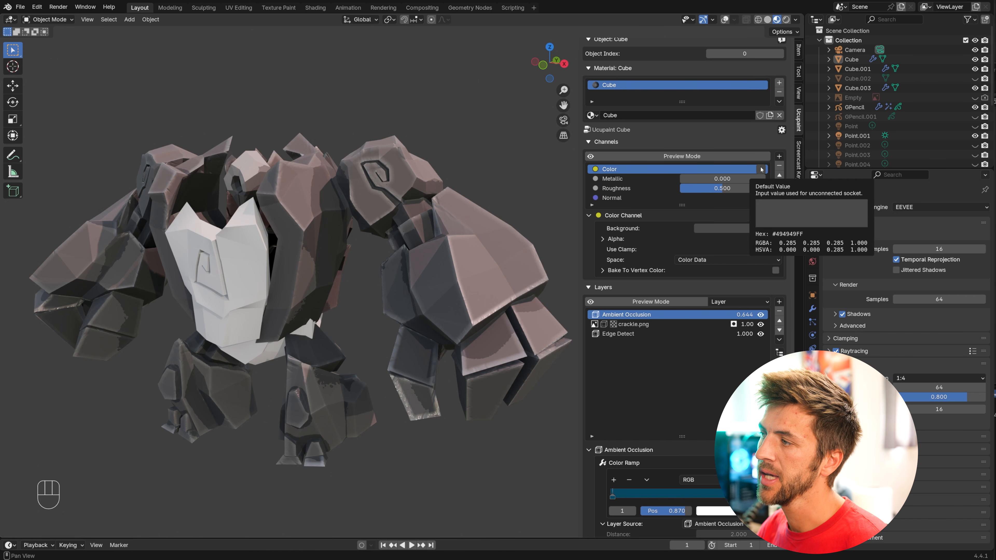
{"action": "left_click", "coordinate": [762, 169]}
{"action": "mouse_move", "coordinate": [801, 50]}
{"action": "left_mouse_down"}
{"action": "mouse_move", "coordinate": [791, 63]}
{"action": "mouse_move", "coordinate": [848, 61]}
{"action": "mouse_move", "coordinate": [800, 58]}
{"action": "left_mouse_up"}
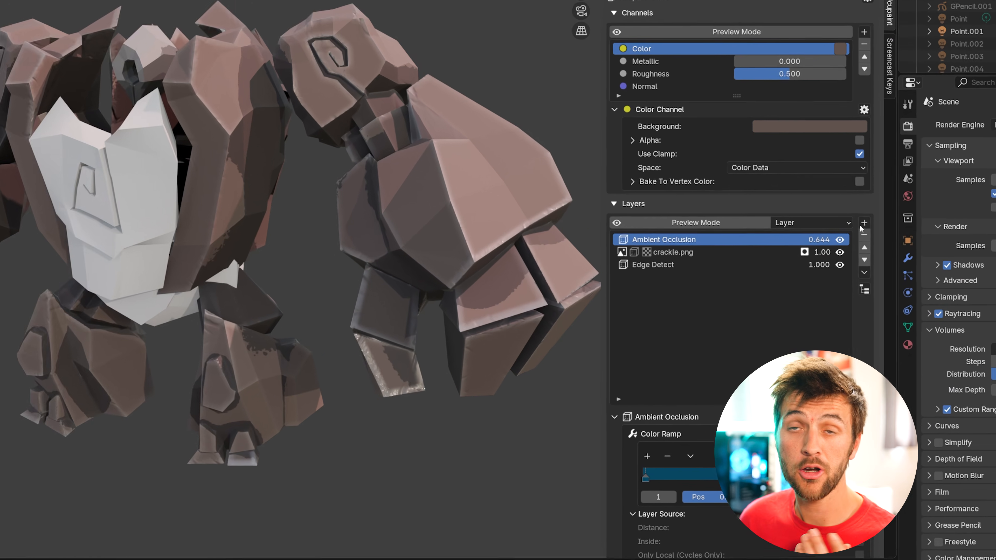
Step: Add a new 2048-resolution image layer, Cube Layer, on the Color channel with Mix blending and the UVMap
{"action": "left_click", "coordinate": [779, 301]}
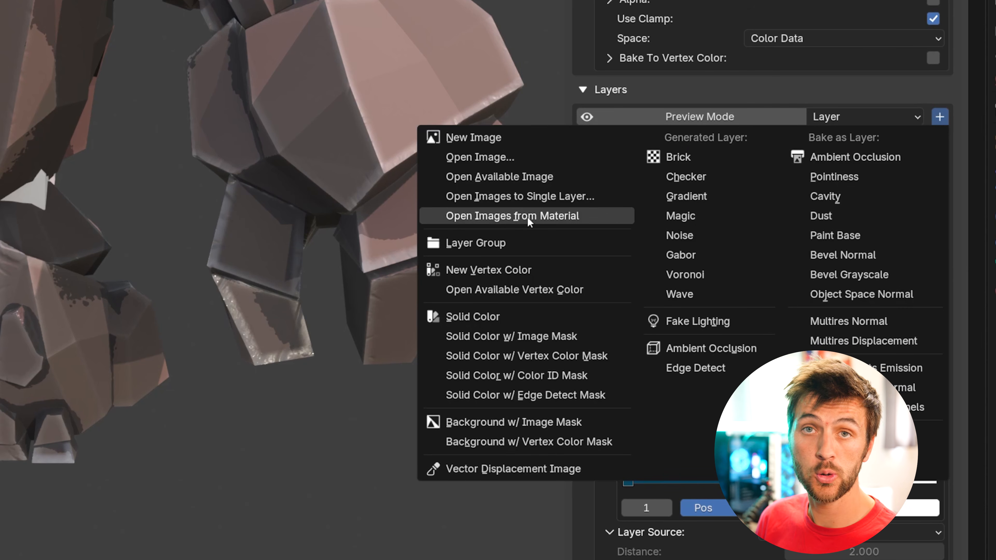
{"action": "left_click", "coordinate": [547, 137]}
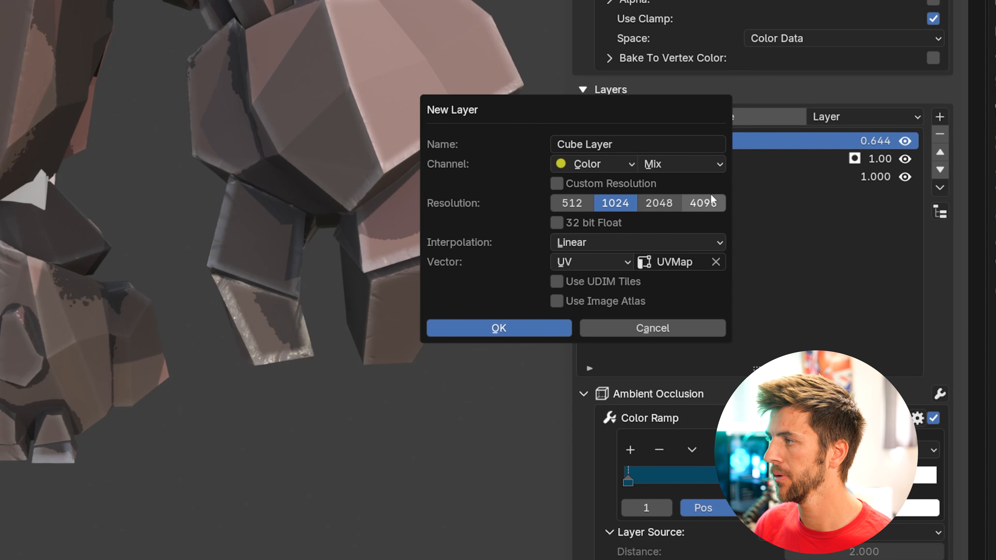
{"action": "left_click", "coordinate": [667, 208]}
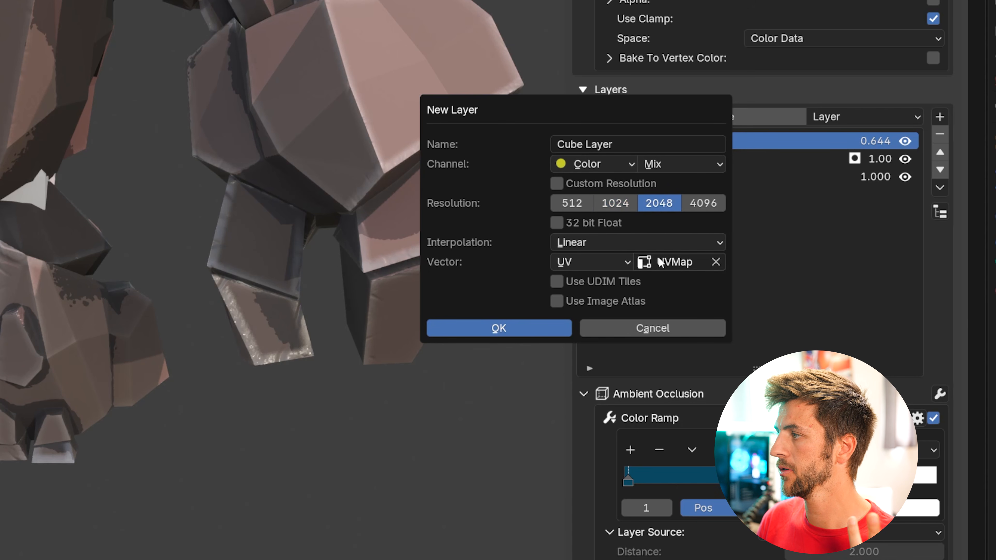
{"action": "left_click", "coordinate": [530, 327]}
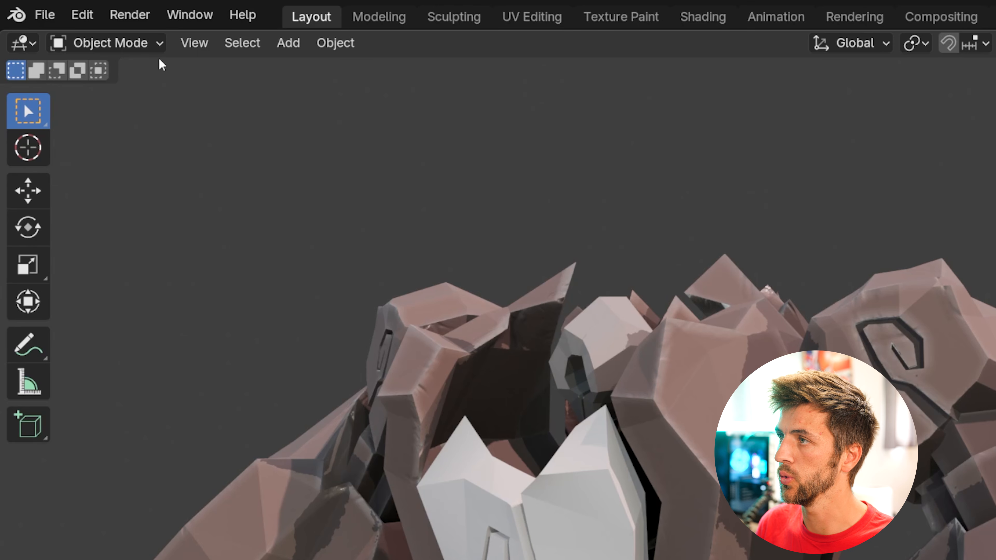
Step: Switch the golem to Texture Paint mode, try a Paint Hard stroke across its arm, and undo it
{"action": "left_click", "coordinate": [69, 20]}
{"action": "left_click", "coordinate": [77, 83]}
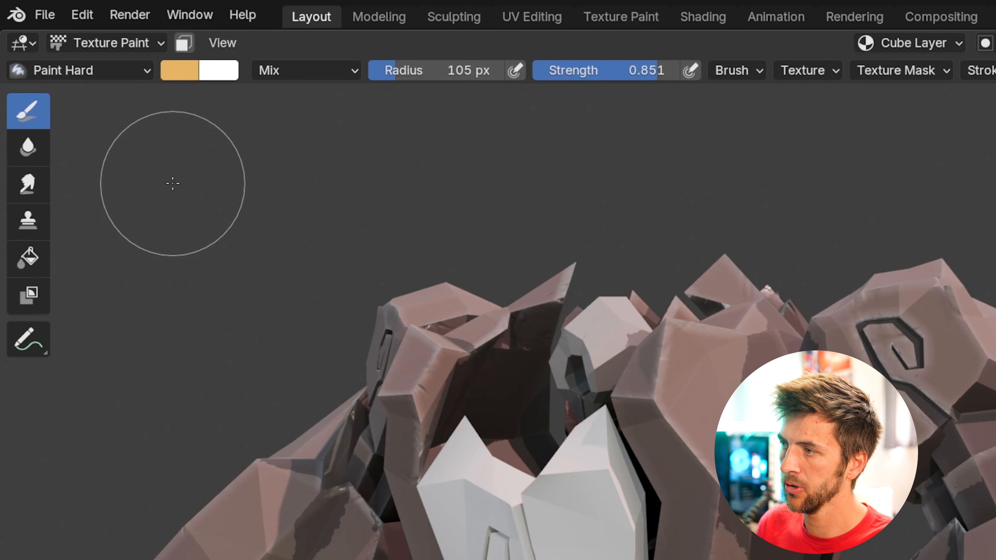
{"action": "mouse_move", "coordinate": [553, 251]}
{"action": "left_mouse_down"}
{"action": "mouse_move", "coordinate": [506, 259]}
{"action": "mouse_move", "coordinate": [475, 285]}
{"action": "left_mouse_up"}
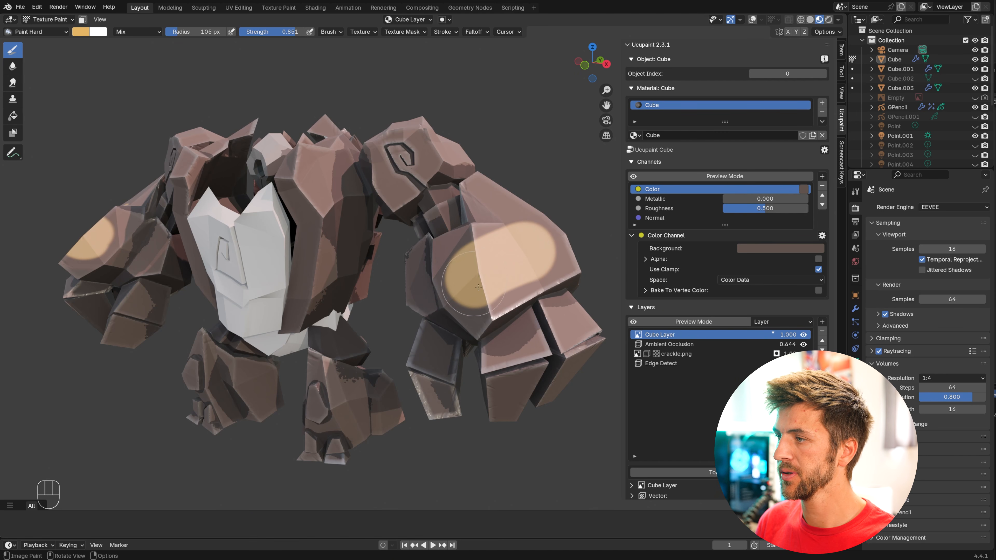
{"action": "key", "text": "ctrl+z"}
Step: Show brushes from all asset libraries and choose the CR flat marker brush
{"action": "left_click", "coordinate": [10, 506]}
{"action": "left_click", "coordinate": [49, 458]}
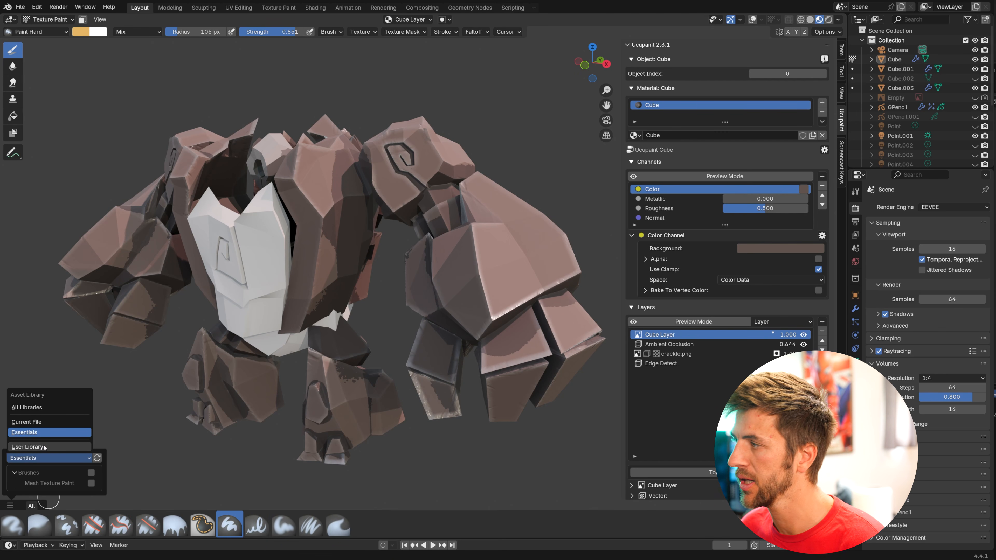
{"action": "left_click", "coordinate": [50, 410]}
{"action": "left_click", "coordinate": [40, 524]}
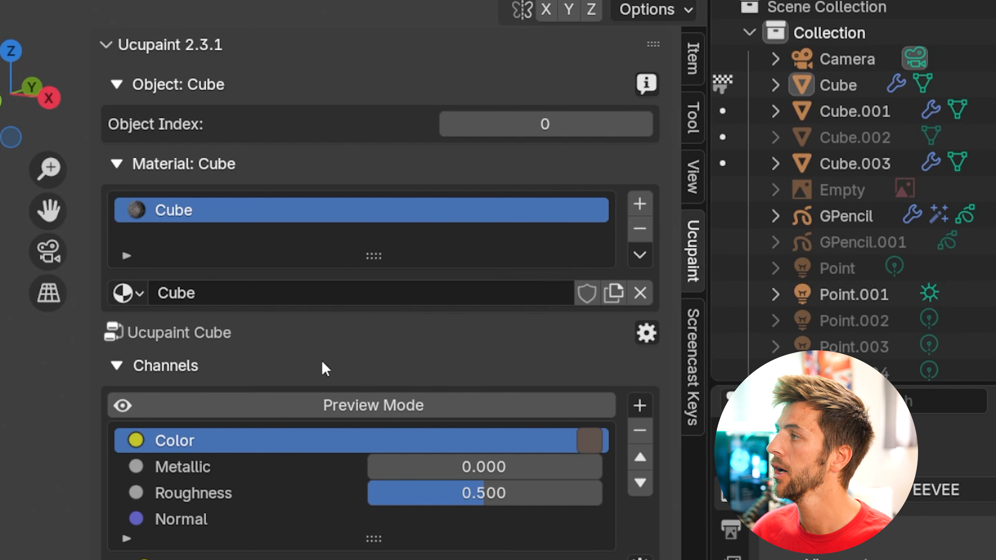
Step: Create a new color palette in the paint brush settings
{"action": "left_click", "coordinate": [696, 120]}
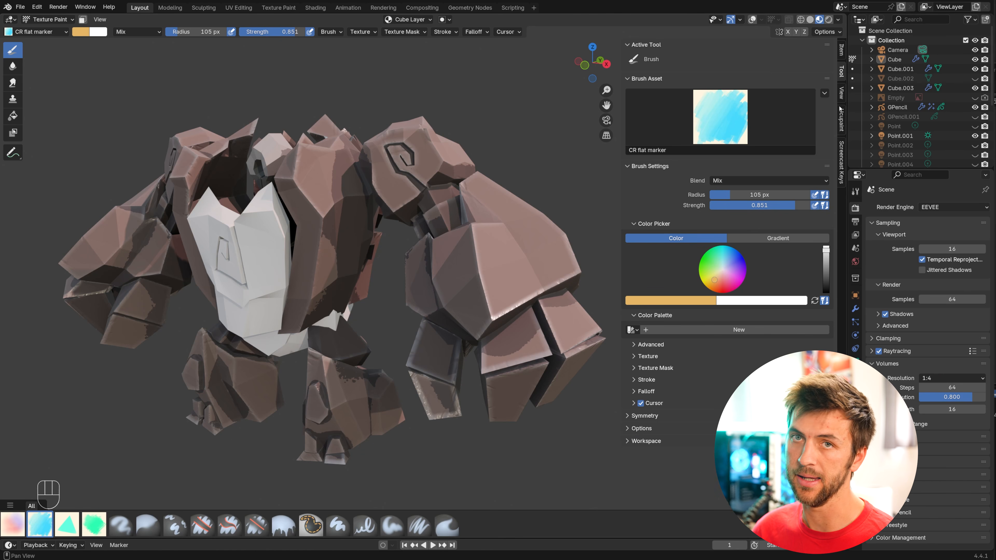
{"action": "left_click", "coordinate": [840, 121]}
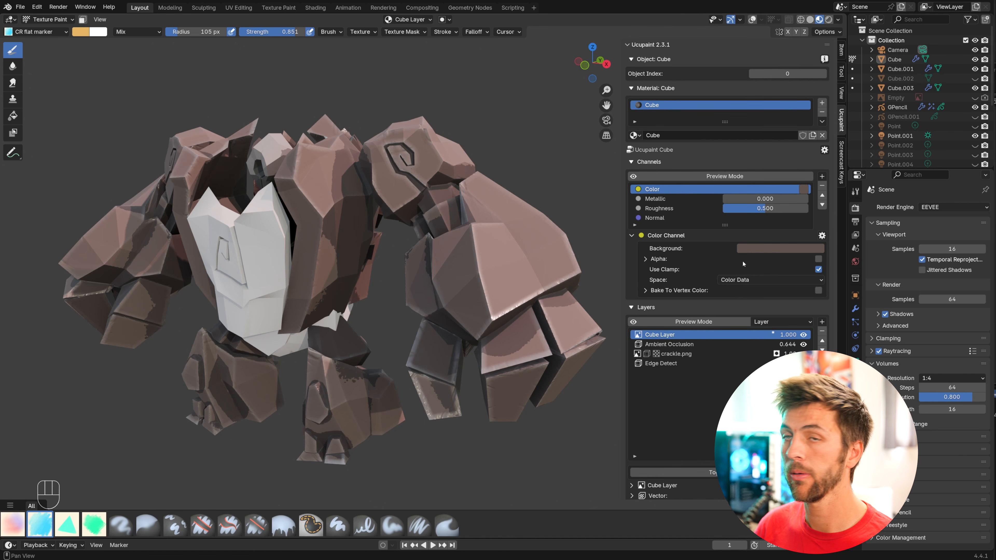
{"action": "left_click", "coordinate": [842, 71]}
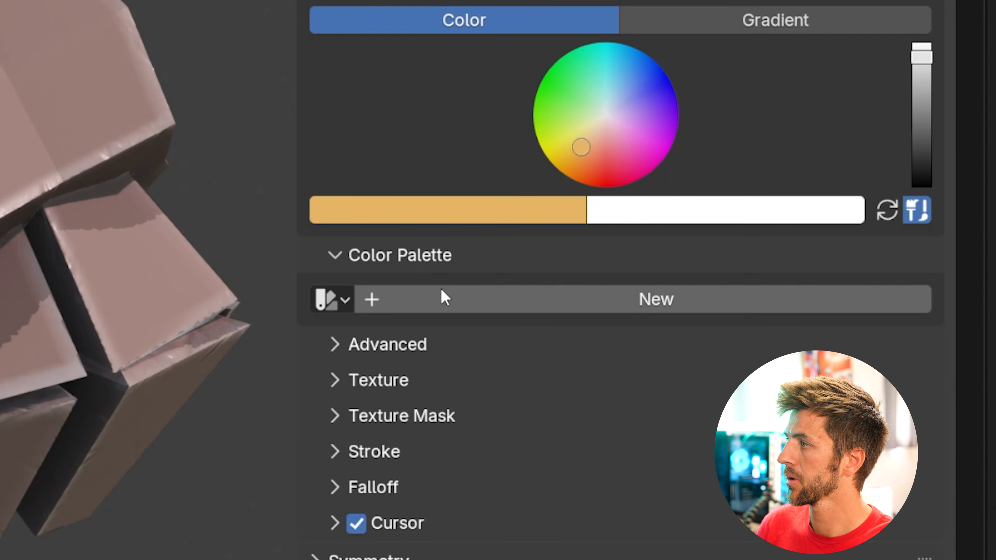
{"action": "left_click", "coordinate": [669, 329]}
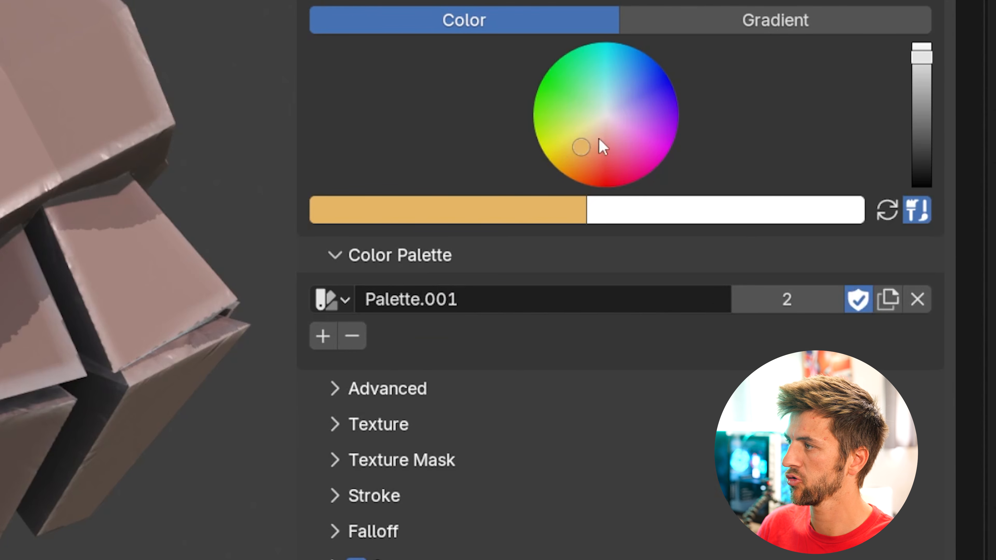
Step: Darken the brush color to a muted tan at 0.134 strength, then test a stroke on the arm and undo it
{"action": "left_click_drag", "start_coordinate": [916, 99], "coordinate": [916, 149]}
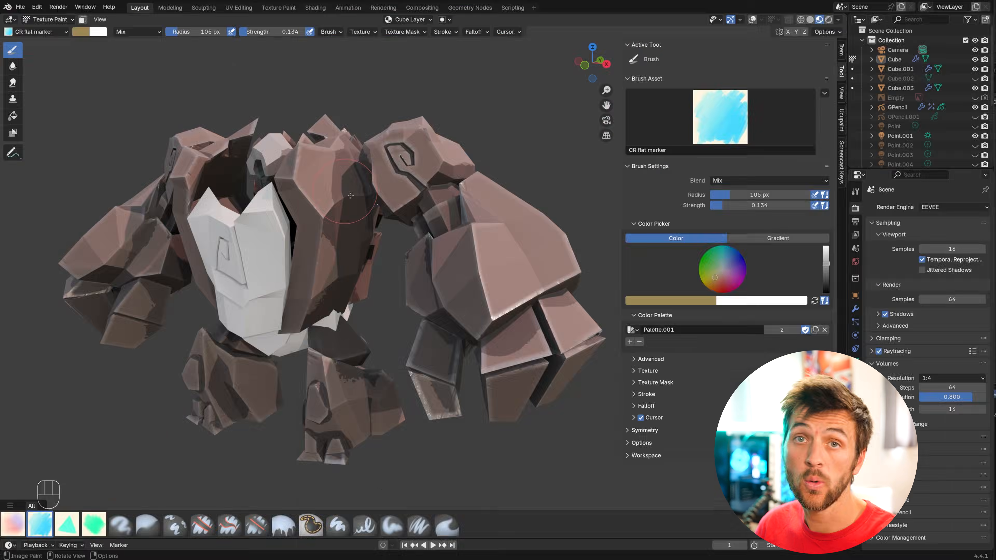
{"action": "left_click_drag", "start_coordinate": [500, 248], "coordinate": [492, 264]}
{"action": "key", "text": "ctrl+z"}
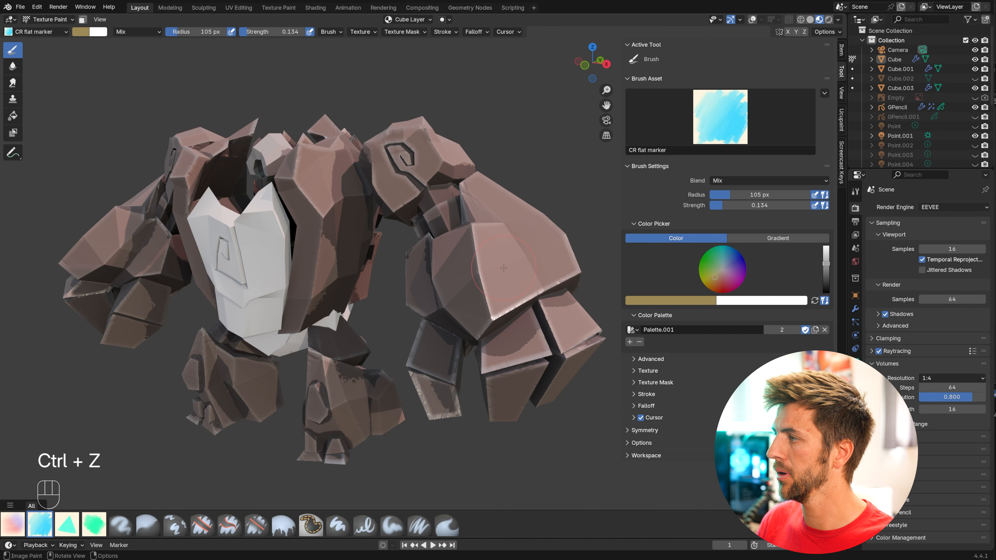
Step: Save a muted brown to the palette and brush it lightly over the golem's large arm
{"action": "left_click", "coordinate": [630, 342]}
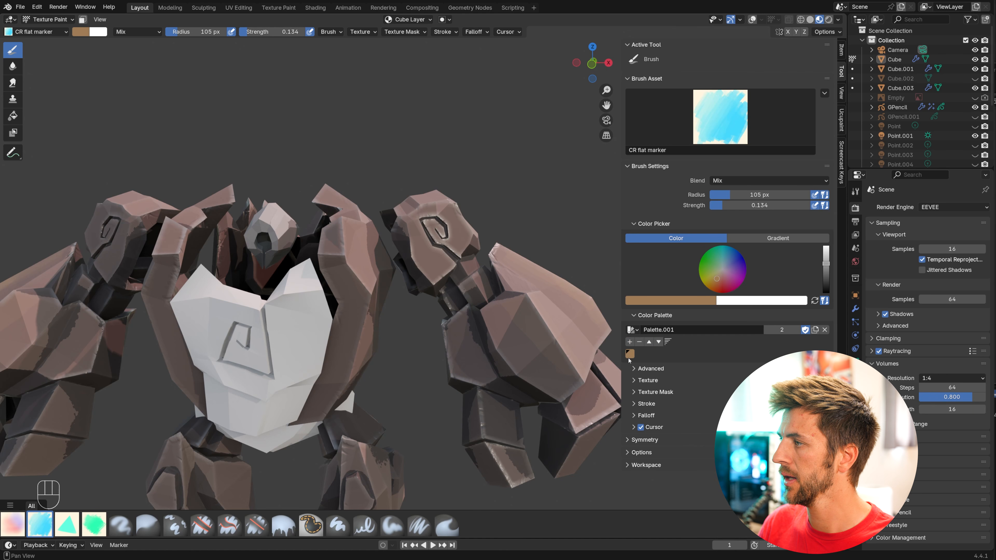
{"action": "middle_click_drag", "start_coordinate": [521, 304], "coordinate": [477, 321]}
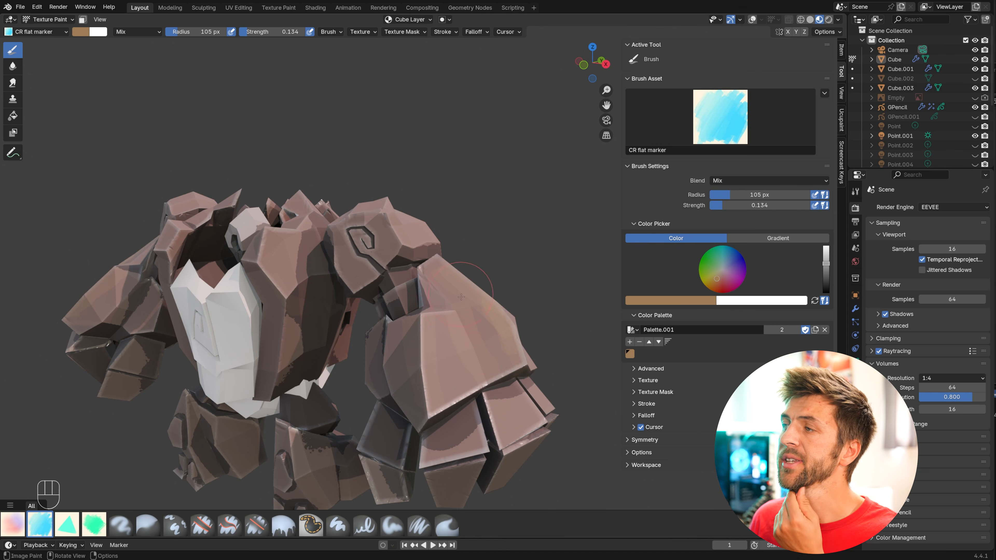
{"action": "middle_click_drag", "start_coordinate": [463, 325], "coordinate": [496, 344]}
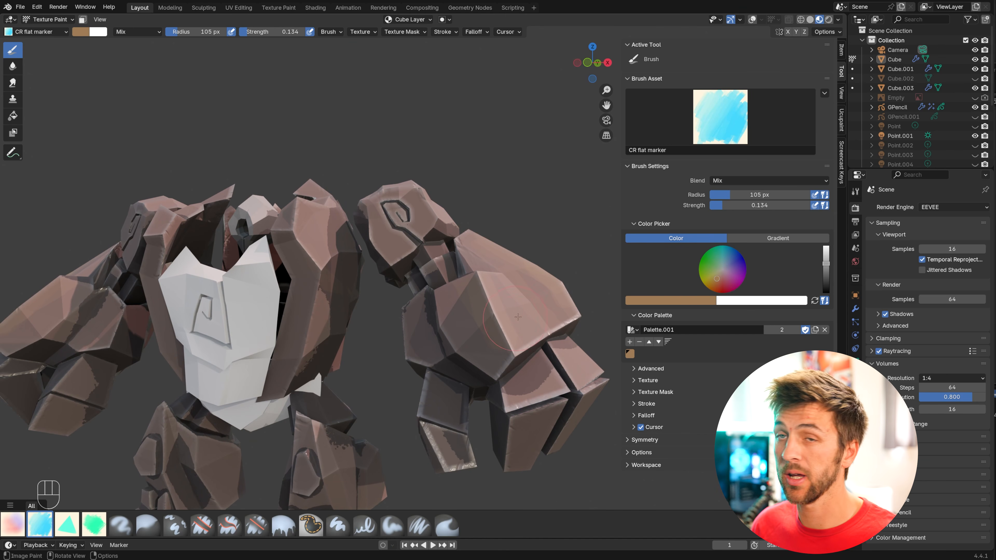
Step: Mix a muted, slightly darker red, save it to the palette, and tint the arm's stone faces with it
{"action": "left_click_drag", "start_coordinate": [717, 279], "coordinate": [723, 281]}
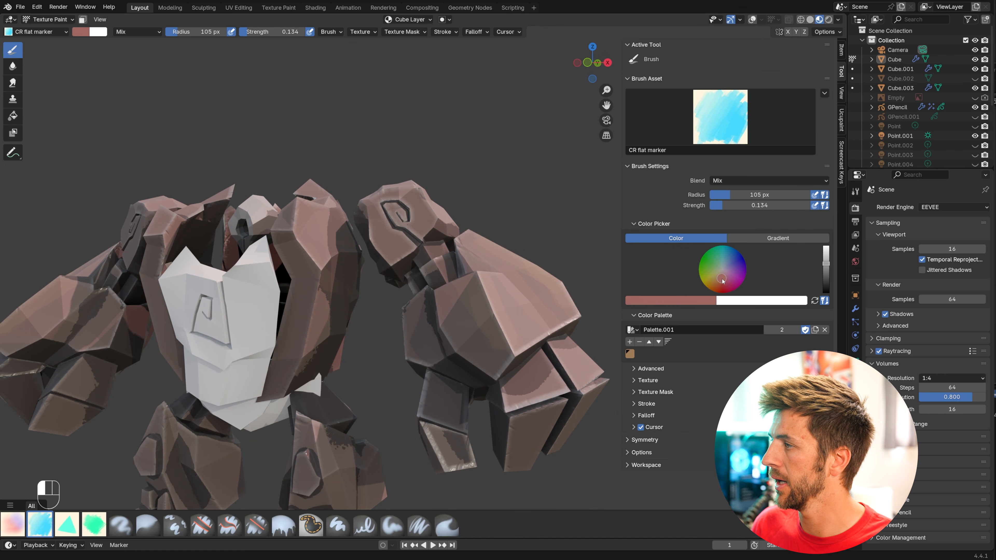
{"action": "left_click_drag", "start_coordinate": [827, 266], "coordinate": [827, 269]}
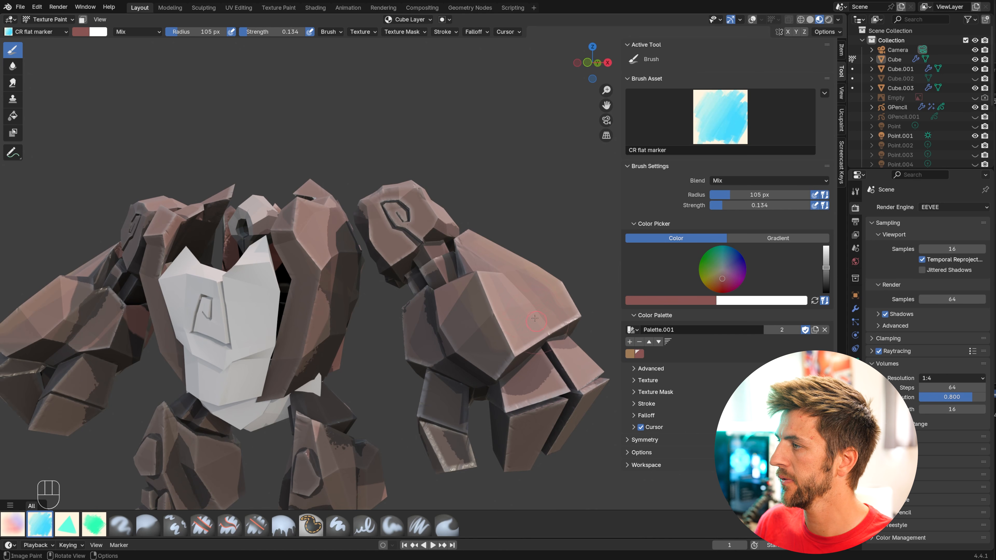
{"action": "middle_click_drag", "start_coordinate": [497, 285], "coordinate": [505, 292]}
{"action": "middle_click_drag", "start_coordinate": [482, 258], "coordinate": [521, 189]}
{"action": "scroll", "coordinate": [474, 308], "scroll_direction": "up", "scroll_amount": 3}
Step: Add a dark reddish brown to the palette and shade the golem's stone parts with it at 0.214 strength
{"action": "left_click_drag", "start_coordinate": [720, 280], "coordinate": [721, 282]}
{"action": "left_click_drag", "start_coordinate": [826, 271], "coordinate": [826, 278]}
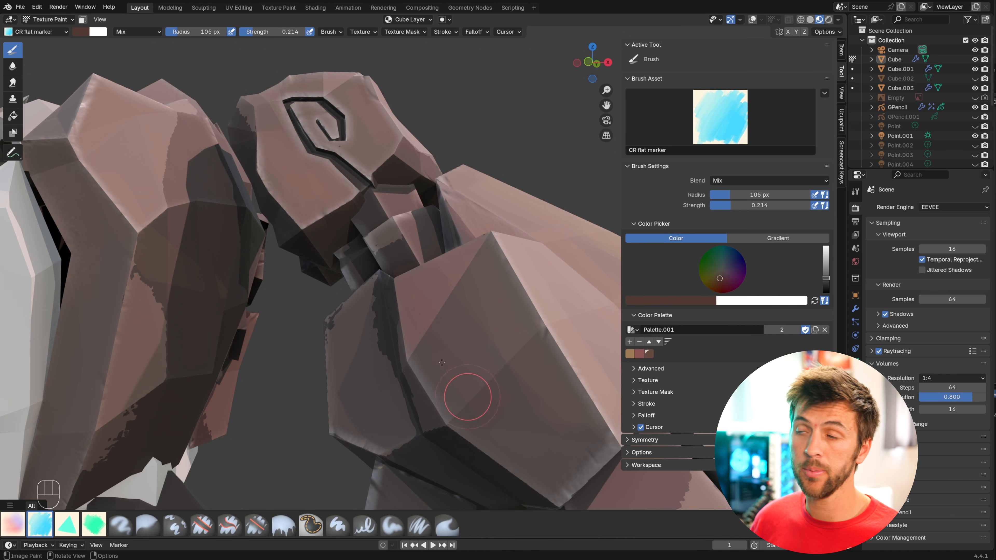
{"action": "mouse_move", "coordinate": [434, 357]}
{"action": "middle_mouse_down"}
{"action": "mouse_move", "coordinate": [508, 386]}
{"action": "mouse_move", "coordinate": [399, 308]}
{"action": "middle_mouse_up"}
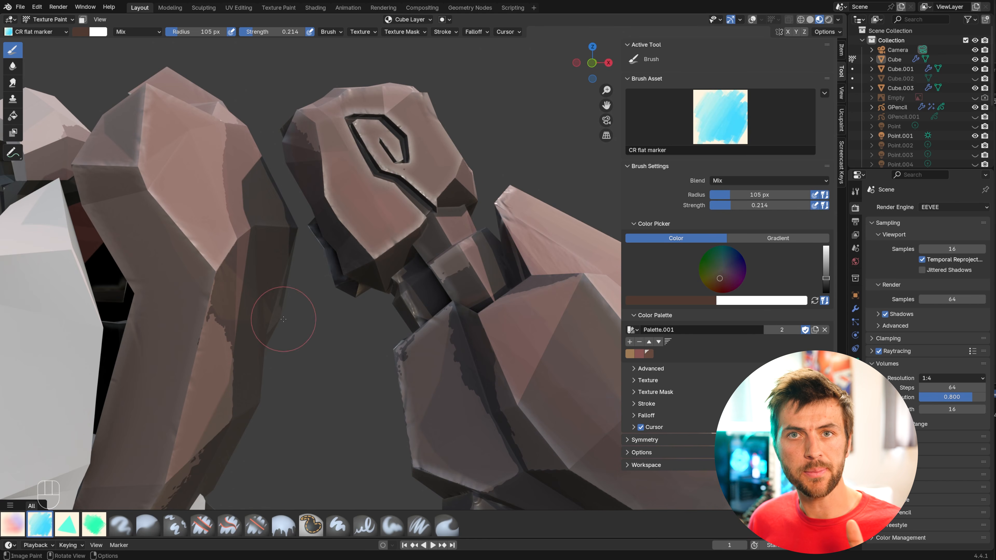
Step: Raise the brush strength to 0.493, add an olive brown to the palette, and undo the last stroke on the arm
{"action": "right_click", "coordinate": [340, 126]}
{"action": "left_click_drag", "start_coordinate": [294, 138], "coordinate": [315, 138]}
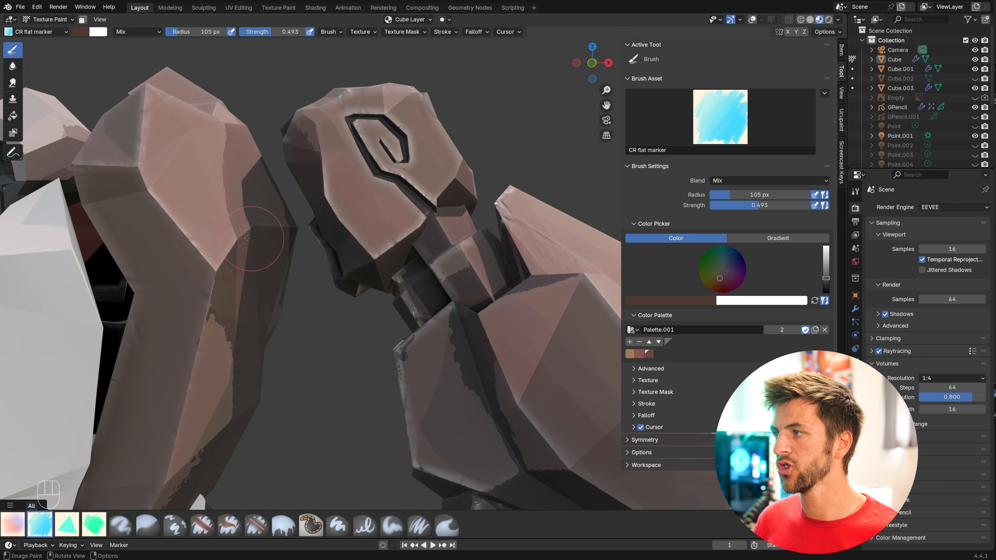
{"action": "middle_click_drag", "start_coordinate": [225, 196], "coordinate": [118, 267], "text": "shift"}
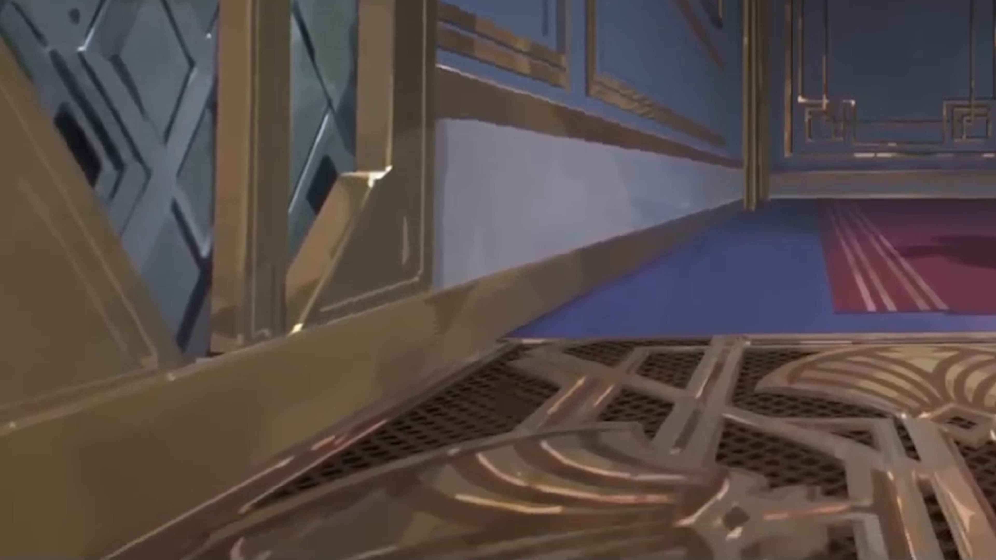
{"action": "key", "text": "ctrl+z"}
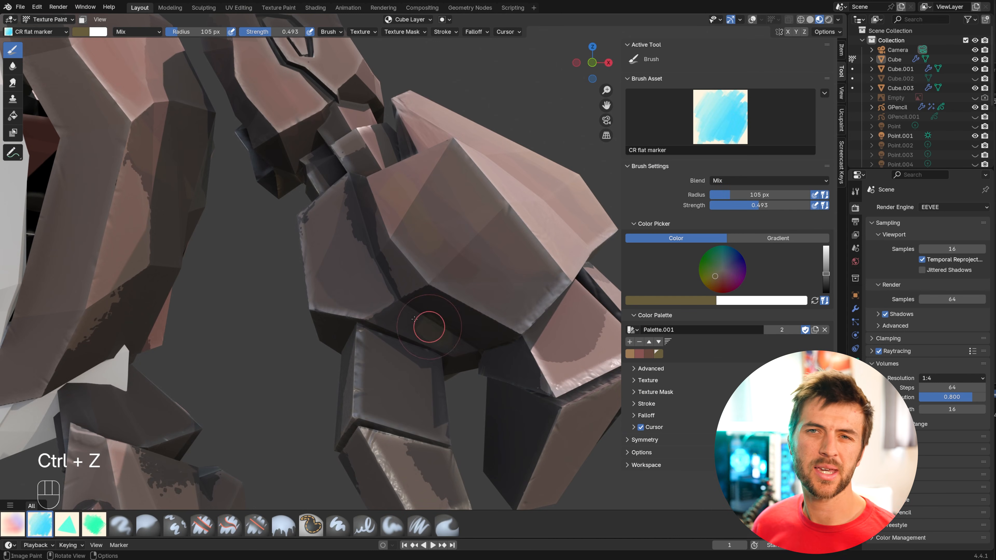
Step: Undo another stroke and paint dark red-brown tints over the back of the golem's arm, shoulder and torso
{"action": "key", "text": "ctrl+z"}
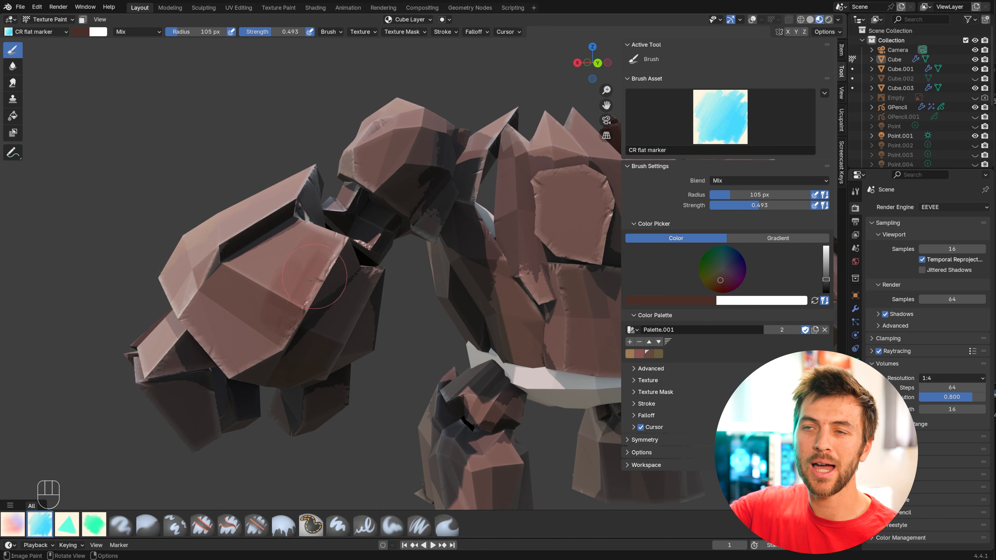
{"action": "middle_click_drag", "start_coordinate": [292, 306], "coordinate": [308, 272]}
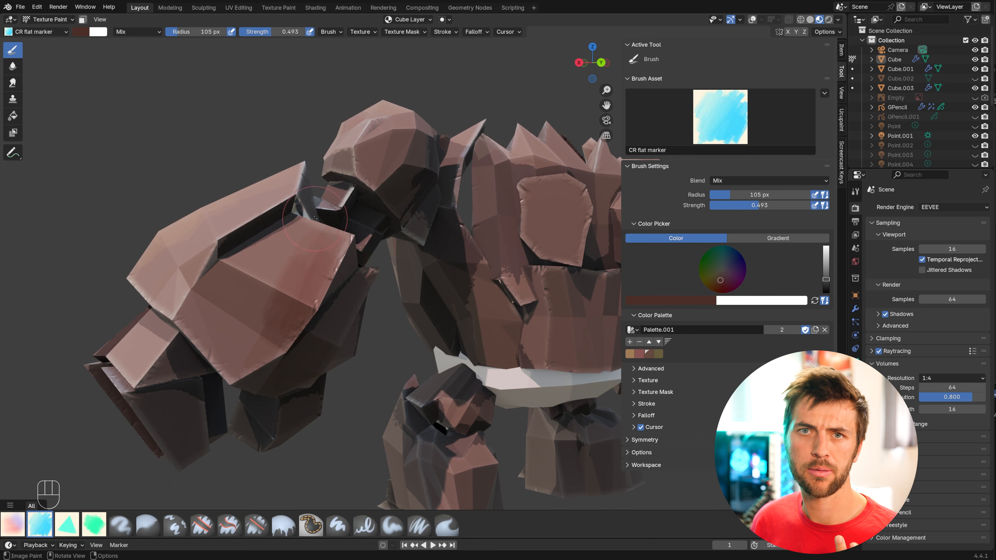
{"action": "middle_click_drag", "start_coordinate": [336, 226], "coordinate": [350, 253]}
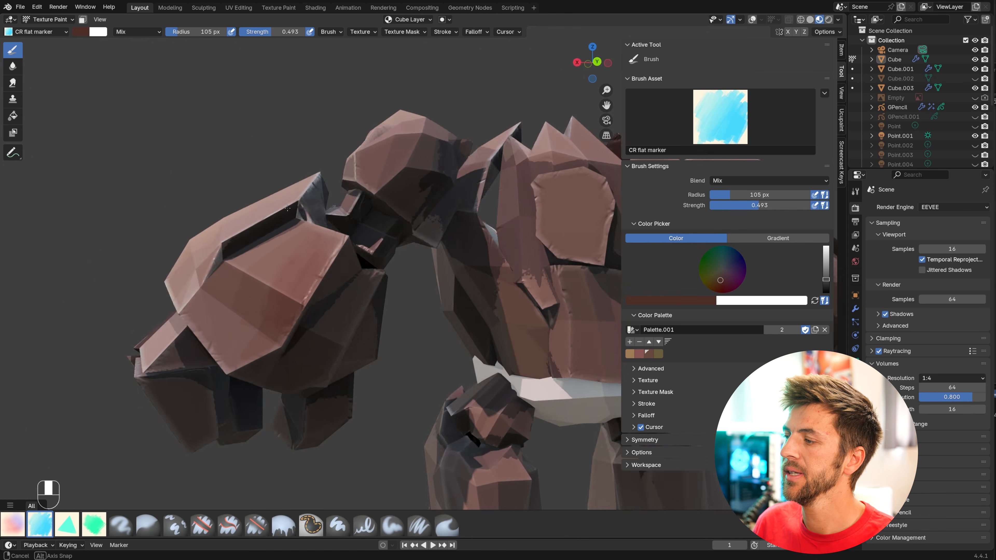
{"action": "middle_click_drag", "start_coordinate": [373, 220], "coordinate": [429, 210]}
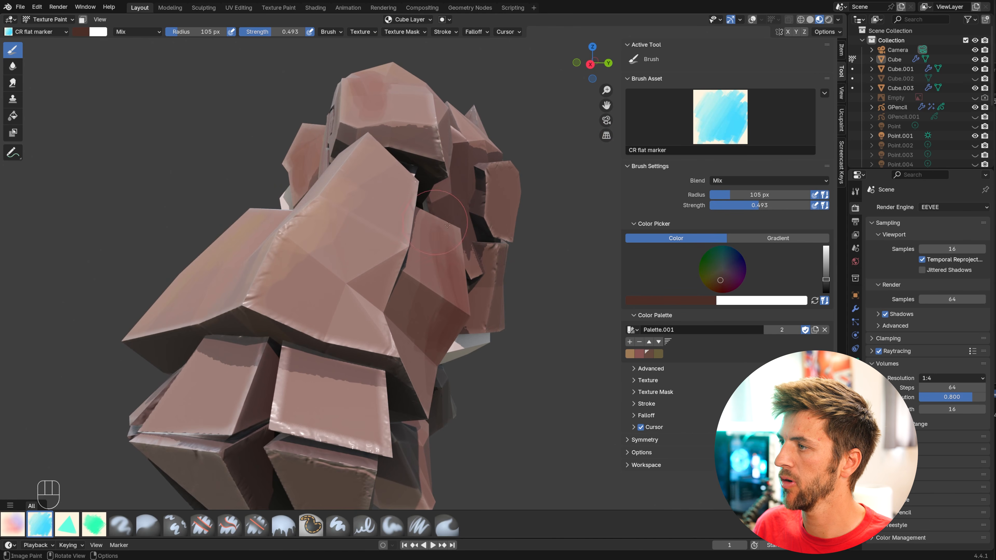
Step: Add a dark olive green to the palette and brush mossy patches over the upper faces of the shoulder and arm
{"action": "left_click_drag", "start_coordinate": [720, 280], "coordinate": [713, 272]}
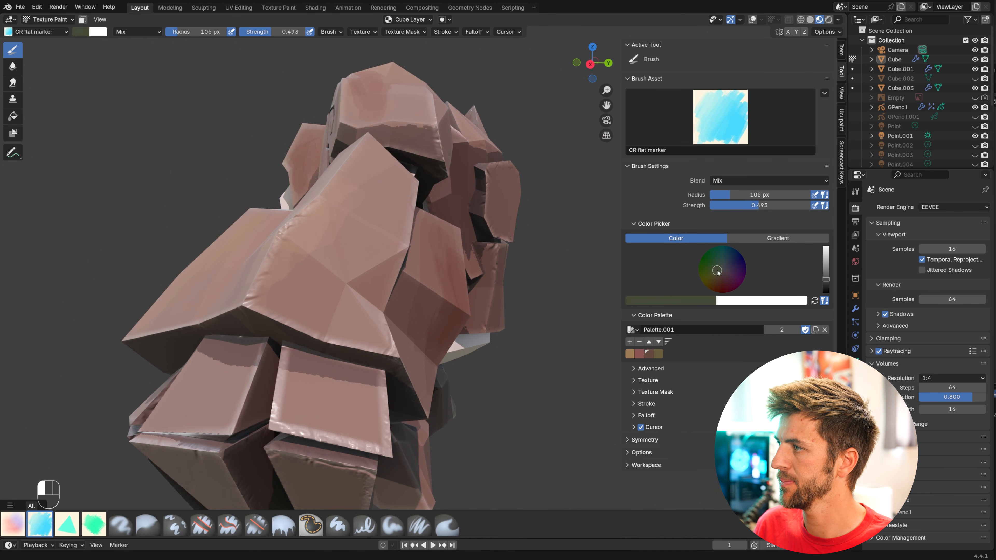
{"action": "left_click", "coordinate": [631, 342]}
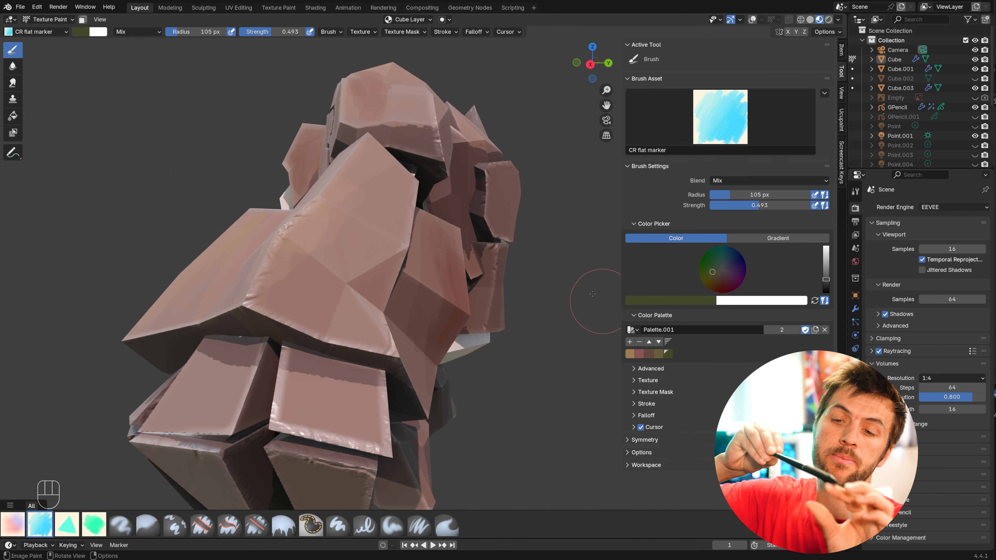
{"action": "middle_click_drag", "start_coordinate": [384, 255], "coordinate": [393, 269]}
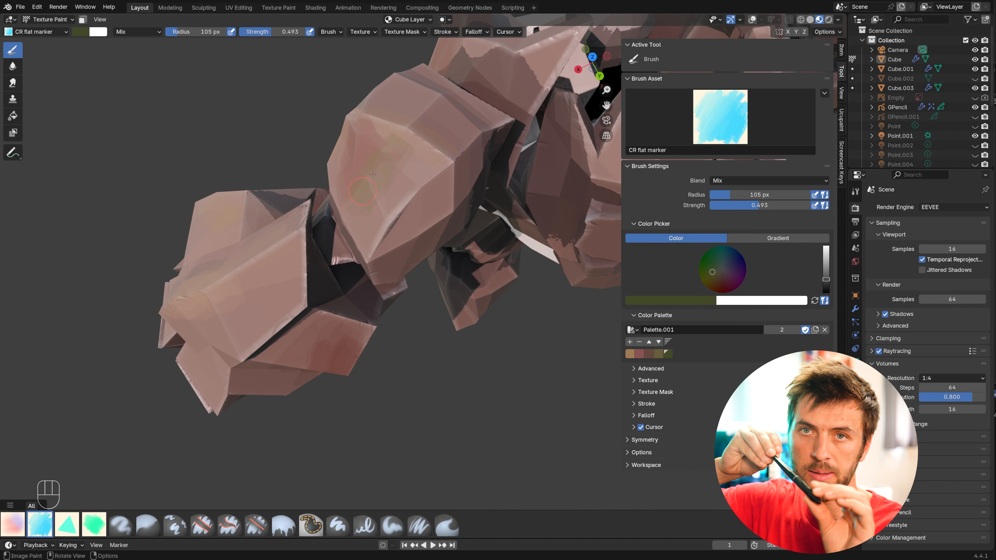
{"action": "middle_click_drag", "start_coordinate": [393, 169], "coordinate": [375, 165]}
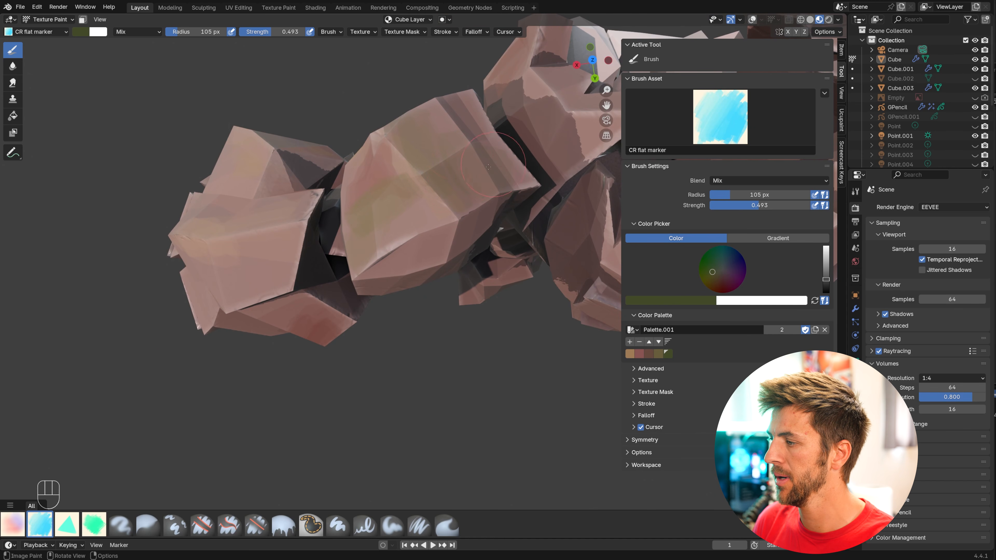
{"action": "middle_click_drag", "start_coordinate": [492, 189], "coordinate": [375, 202]}
Step: Undo the last stroke and paint olive green around the spiral-carved shoulder and onto the adjacent torso rock
{"action": "key", "text": "ctrl+z"}
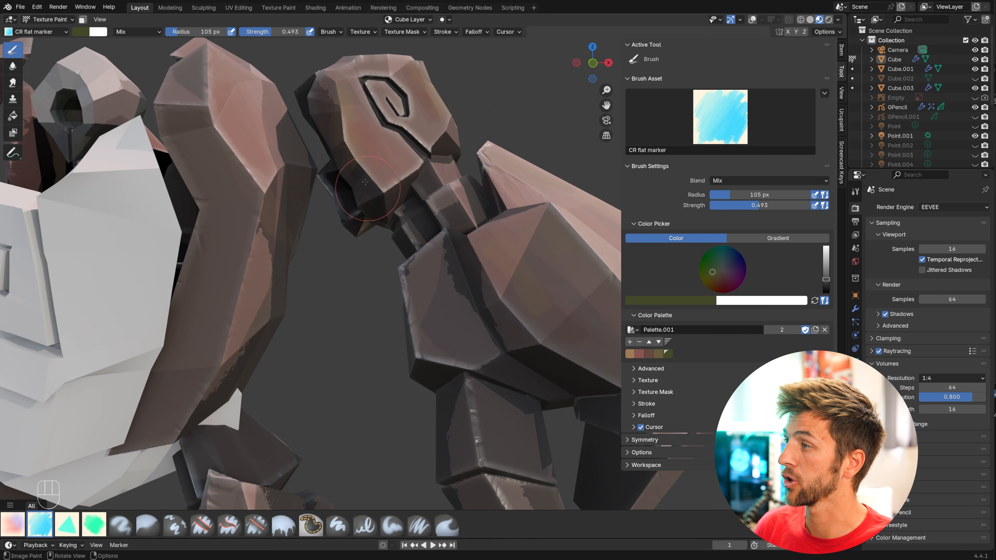
{"action": "middle_click_drag", "start_coordinate": [335, 66], "coordinate": [367, 214], "text": "shift"}
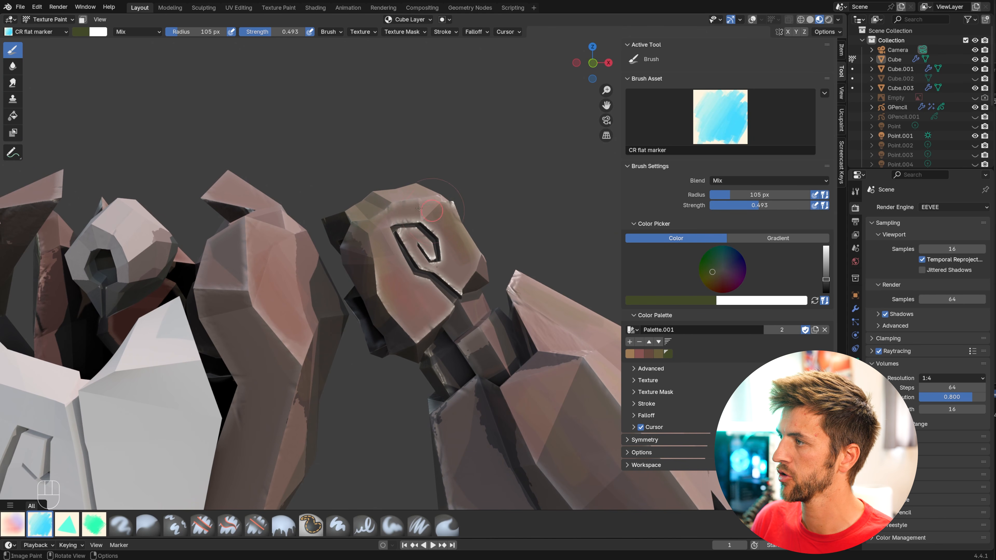
{"action": "middle_click_drag", "start_coordinate": [430, 210], "coordinate": [279, 252]}
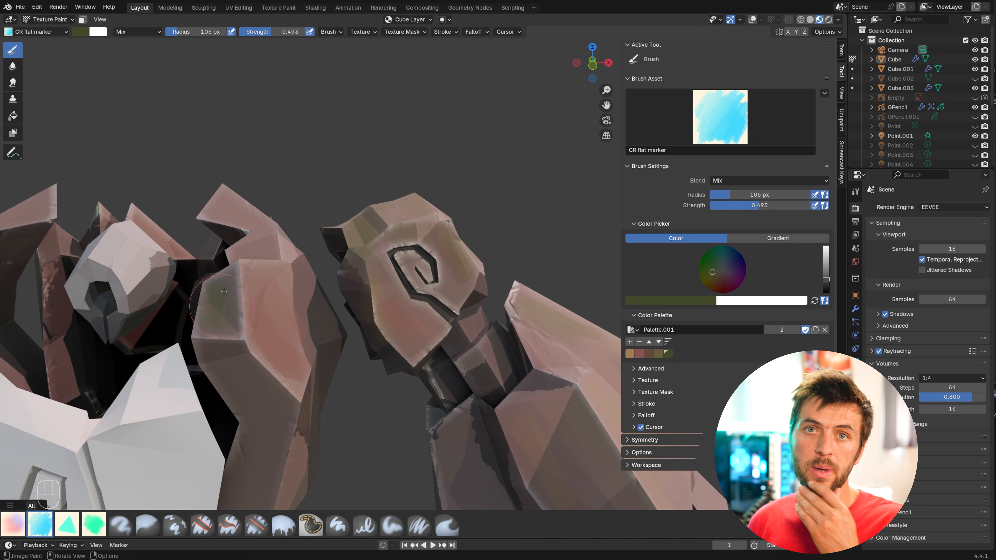
Step: Add a red-brown to the palette, tint the arm rock below the spiral-carved shoulder, and undo the last stroke
{"action": "middle_click_drag", "start_coordinate": [292, 357], "coordinate": [268, 274], "text": "shift"}
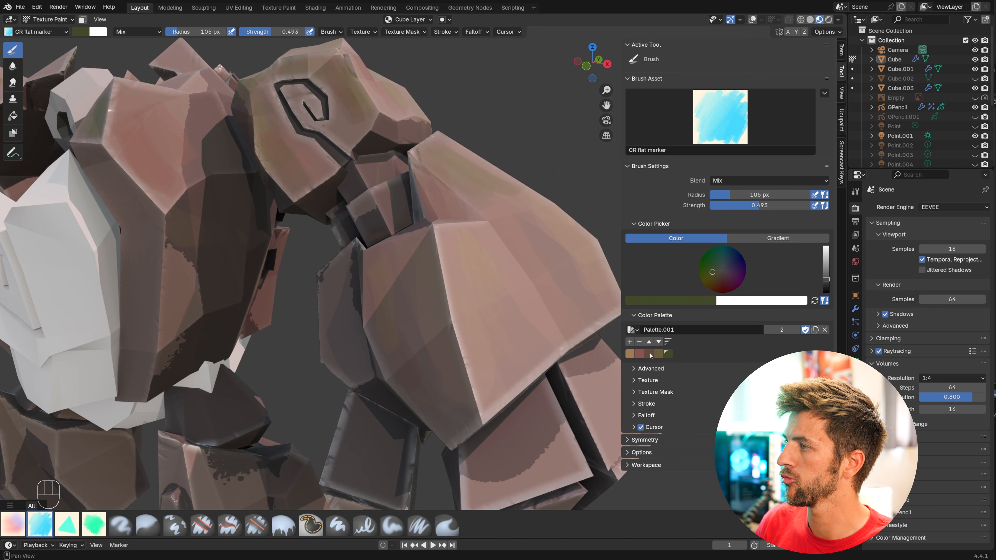
{"action": "left_click", "coordinate": [649, 354]}
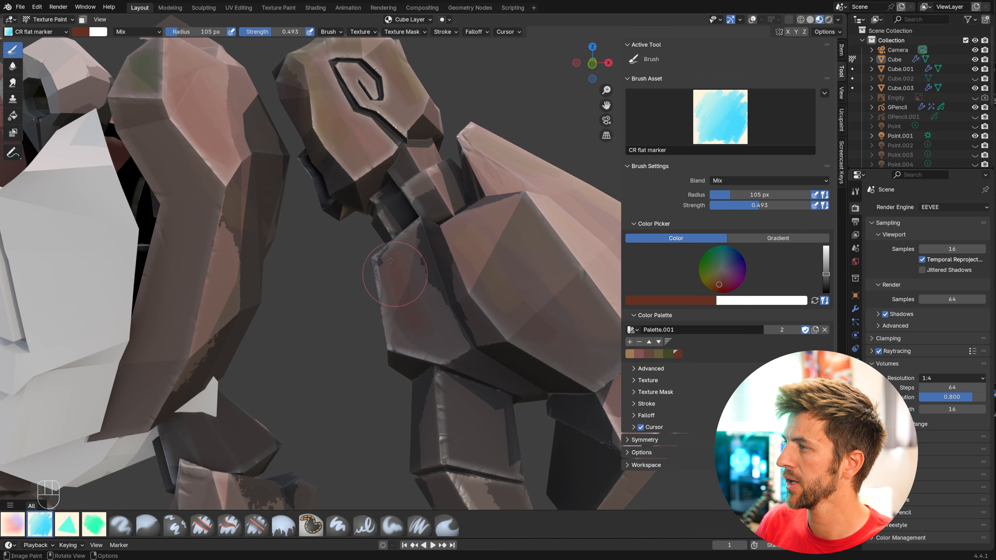
{"action": "left_click_drag", "start_coordinate": [391, 260], "coordinate": [445, 335]}
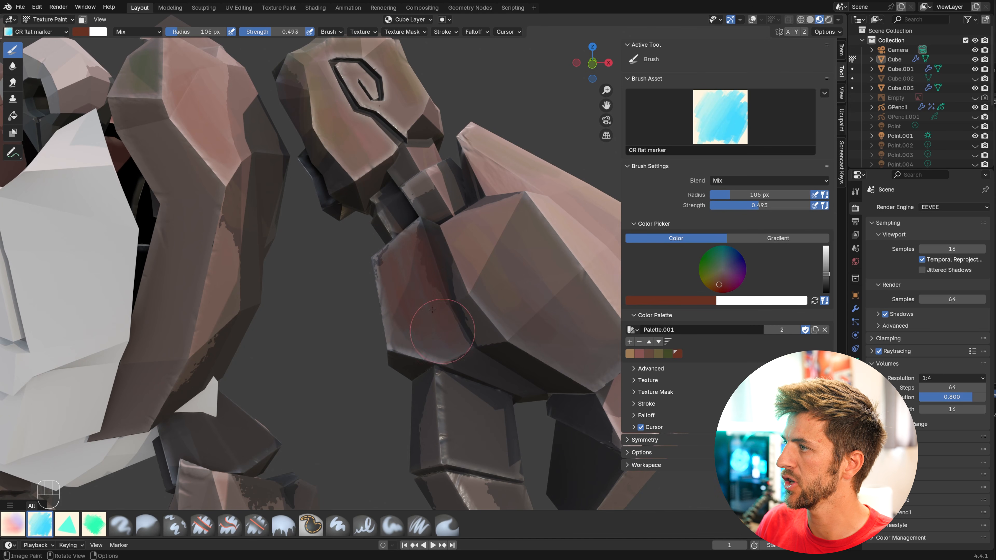
{"action": "middle_click_drag", "start_coordinate": [302, 157], "coordinate": [350, 195], "text": "shift"}
{"action": "key", "text": "ctrl+z"}
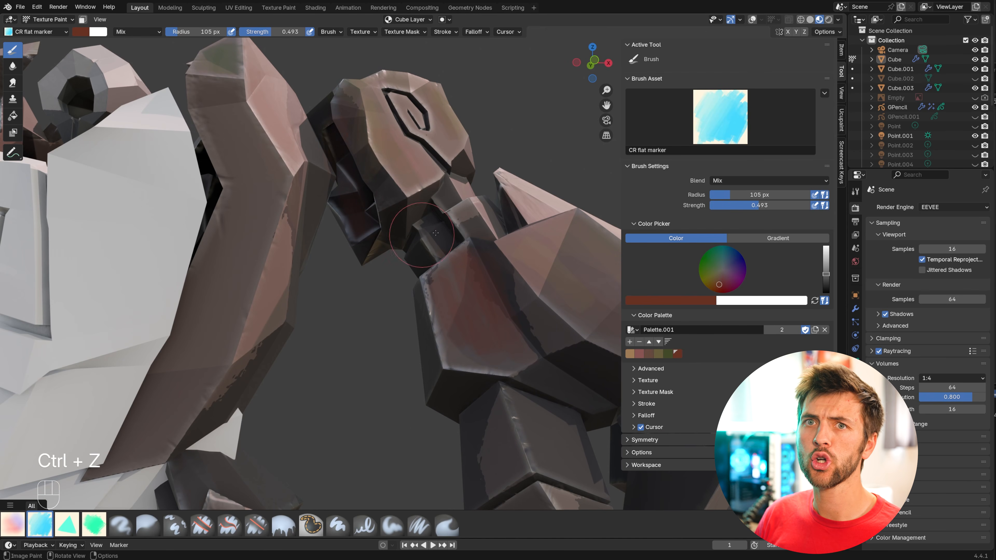
Step: Brush brown over the small joint rocks beneath the spiral-carved shoulder and undo the last stroke
{"action": "middle_click_drag", "start_coordinate": [431, 221], "coordinate": [416, 236]}
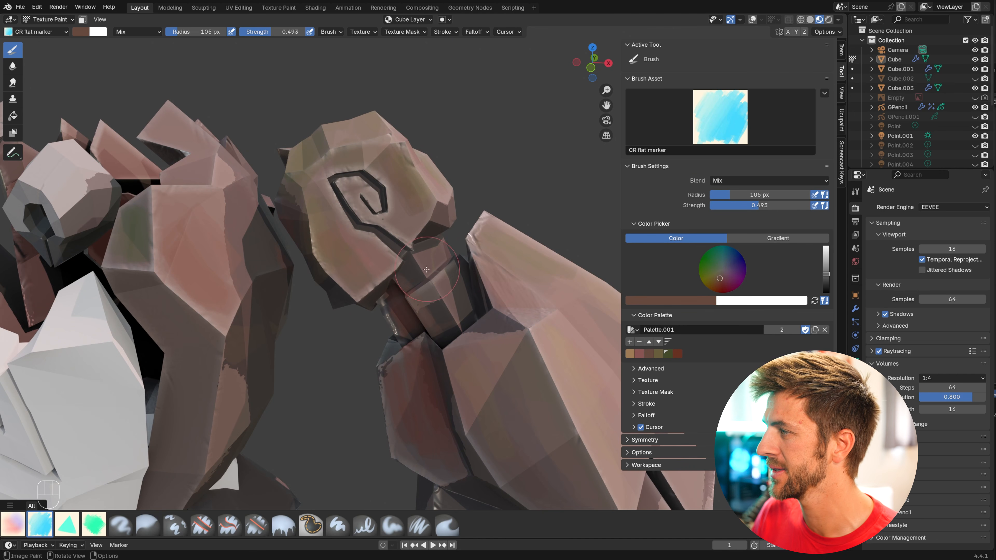
{"action": "key", "text": "ctrl+z"}
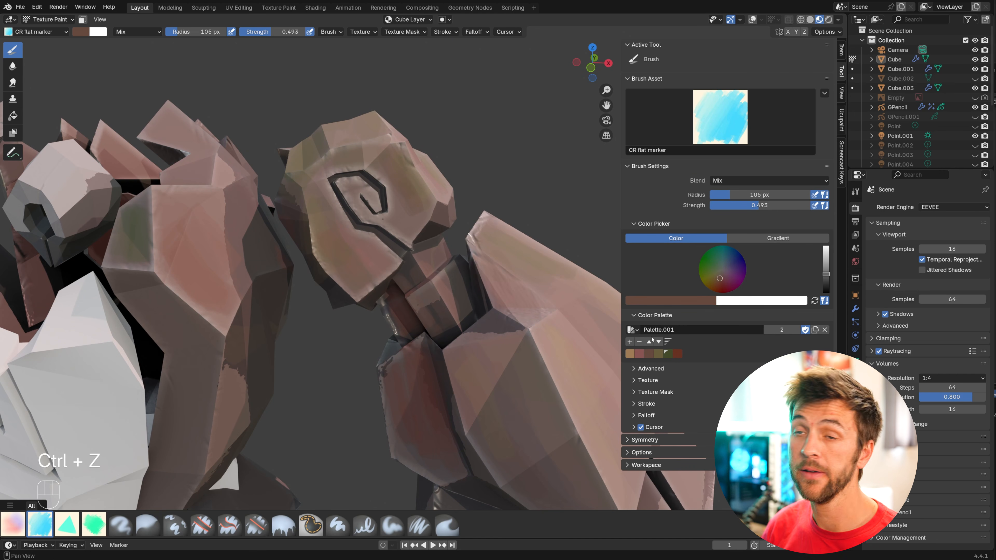
{"action": "middle_click_drag", "start_coordinate": [439, 294], "coordinate": [345, 241]}
Step: Mix a darker, more muted brown from the palette's red-brown and add it to the palette
{"action": "left_click", "coordinate": [678, 354]}
{"action": "left_click_drag", "start_coordinate": [718, 285], "coordinate": [721, 279]}
{"action": "left_click_drag", "start_coordinate": [826, 274], "coordinate": [826, 276]}
{"action": "middle_click_drag", "start_coordinate": [397, 288], "coordinate": [295, 251]}
{"action": "left_click_drag", "start_coordinate": [721, 279], "coordinate": [725, 273]}
{"action": "left_click_drag", "start_coordinate": [826, 276], "coordinate": [826, 282]}
Step: Brush palette green and sampled dark brown tints over the golem's arm and torso rocks
{"action": "middle_click_drag", "start_coordinate": [286, 294], "coordinate": [409, 303]}
{"action": "middle_click_drag", "start_coordinate": [436, 223], "coordinate": [445, 304]}
{"action": "middle_click_drag", "start_coordinate": [426, 239], "coordinate": [483, 244]}
{"action": "left_click", "coordinate": [666, 353]}
{"action": "mouse_move", "coordinate": [417, 359]}
{"action": "middle_mouse_down"}
{"action": "mouse_move", "coordinate": [425, 288]}
{"action": "mouse_move", "coordinate": [485, 316]}
{"action": "middle_mouse_up"}
{"action": "key", "text": "s"}
{"action": "middle_click_drag", "start_coordinate": [467, 262], "coordinate": [416, 255]}
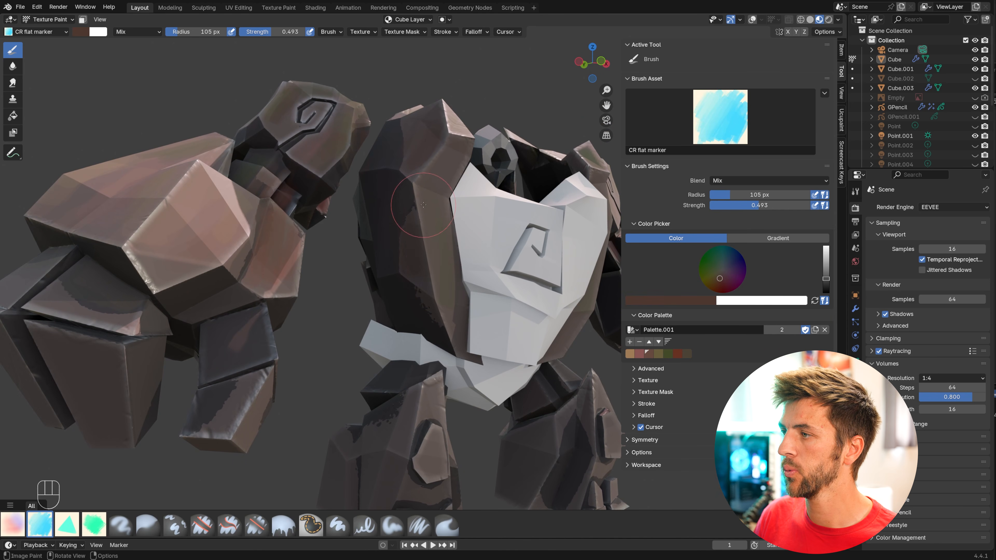
Step: Brush olive green over the shoulder rock's upper faces from behind, and darken the muted brown brush color
{"action": "middle_click_drag", "start_coordinate": [434, 290], "coordinate": [525, 239]}
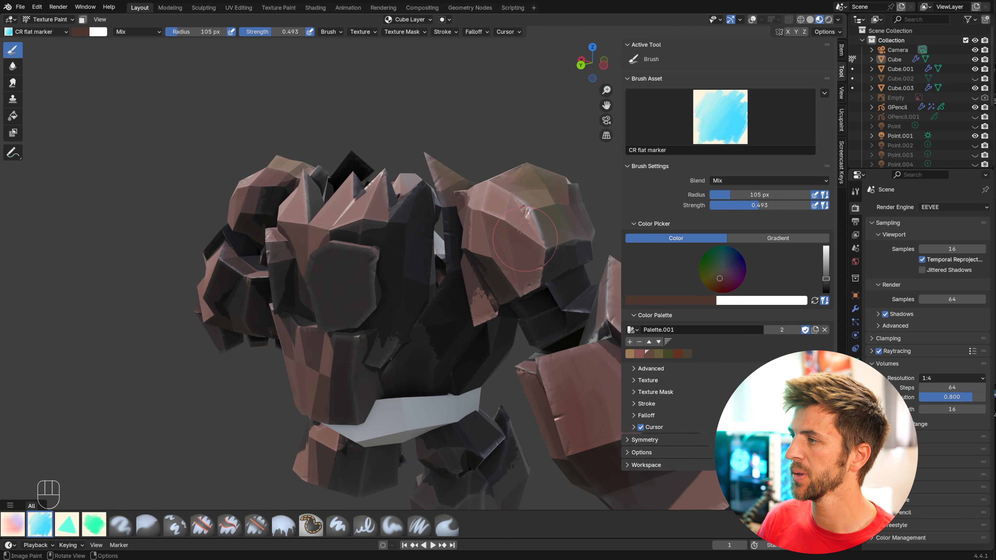
{"action": "key", "text": "s"}
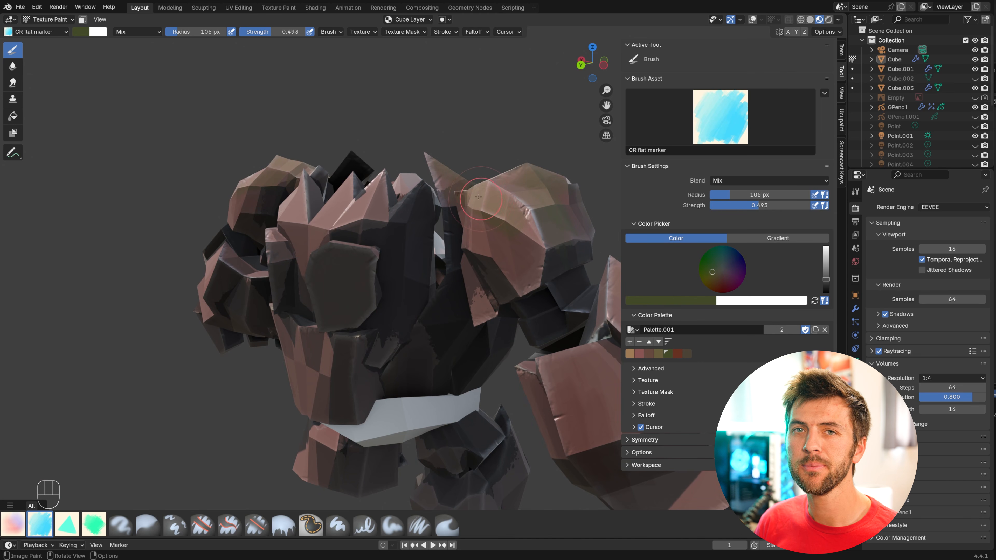
{"action": "left_click", "coordinate": [688, 354]}
{"action": "left_click_drag", "start_coordinate": [827, 281], "coordinate": [828, 286]}
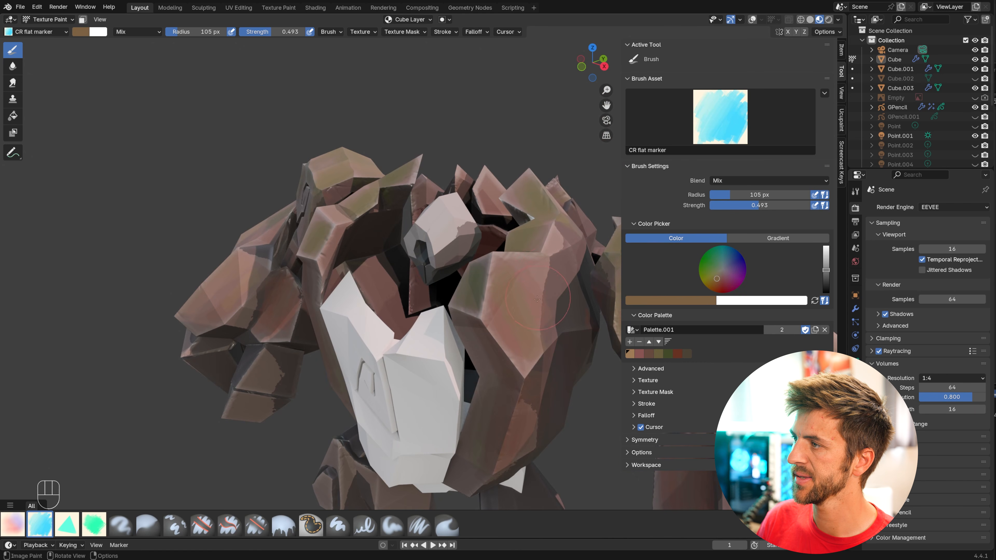
Step: Brush tan brown variation over the front torso rocks and spiral-carved shoulder, undoing the unwanted strokes
{"action": "key", "text": "ctrl+z"}
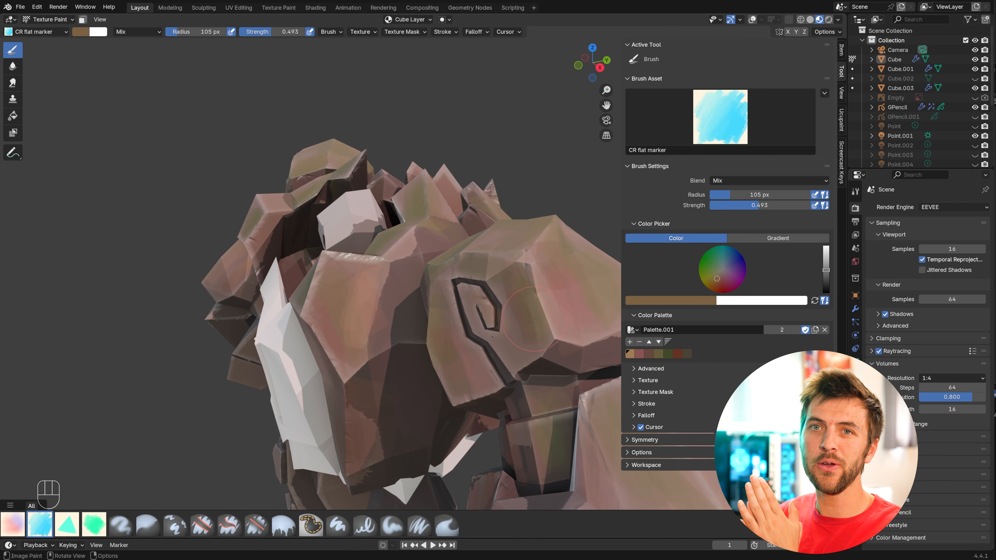
{"action": "middle_click_drag", "start_coordinate": [535, 318], "coordinate": [425, 275], "text": "shift"}
{"action": "key", "text": "ctrl+z"}
{"action": "key", "text": "ctrl+z"}
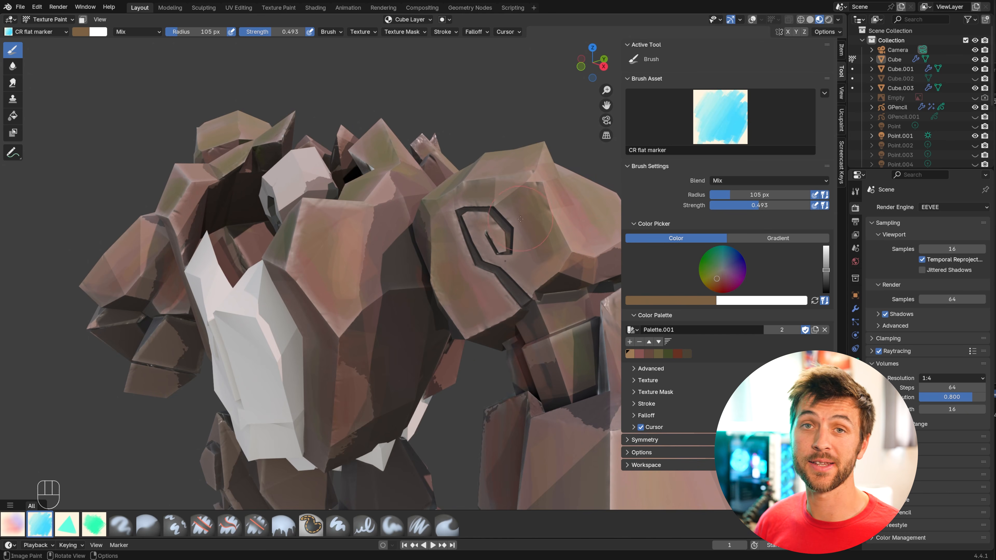
{"action": "scroll", "coordinate": [389, 273], "scroll_direction": "down", "scroll_amount": 4}
{"action": "scroll", "coordinate": [389, 274], "scroll_direction": "up", "scroll_amount": 6}
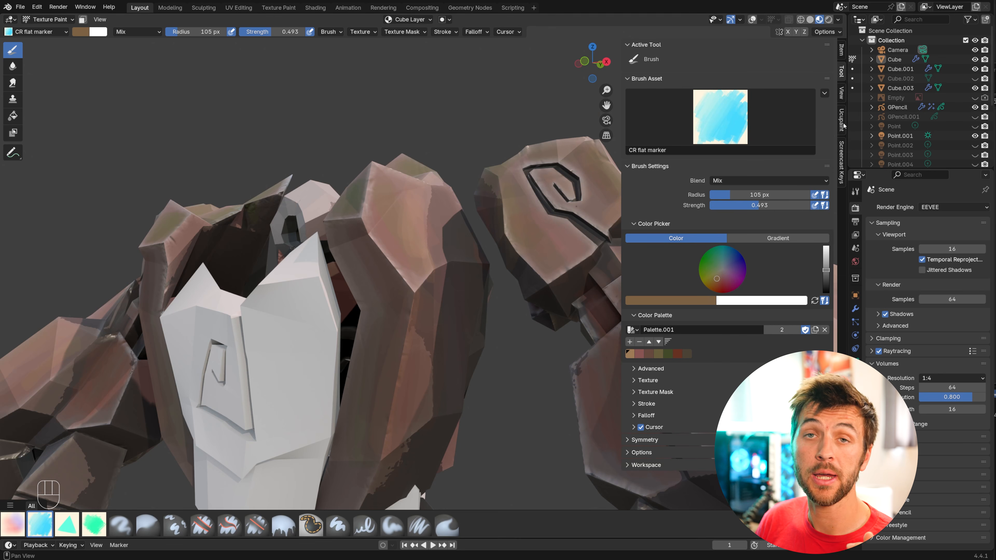
Step: Create a 2048 image layer named "shadow layer" with Multiply blending on the Color channel
{"action": "left_click", "coordinate": [844, 126]}
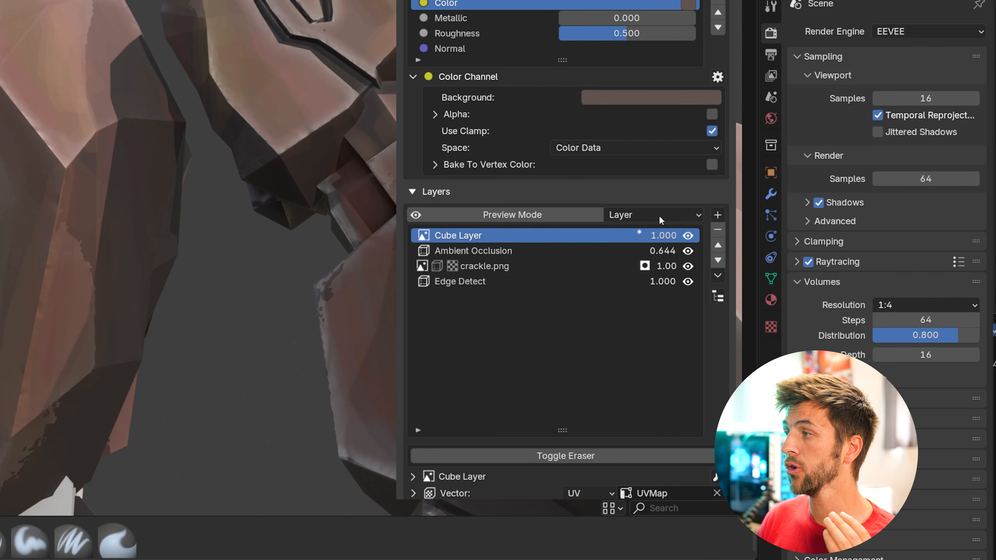
{"action": "left_click", "coordinate": [718, 216]}
{"action": "left_click", "coordinate": [322, 229]}
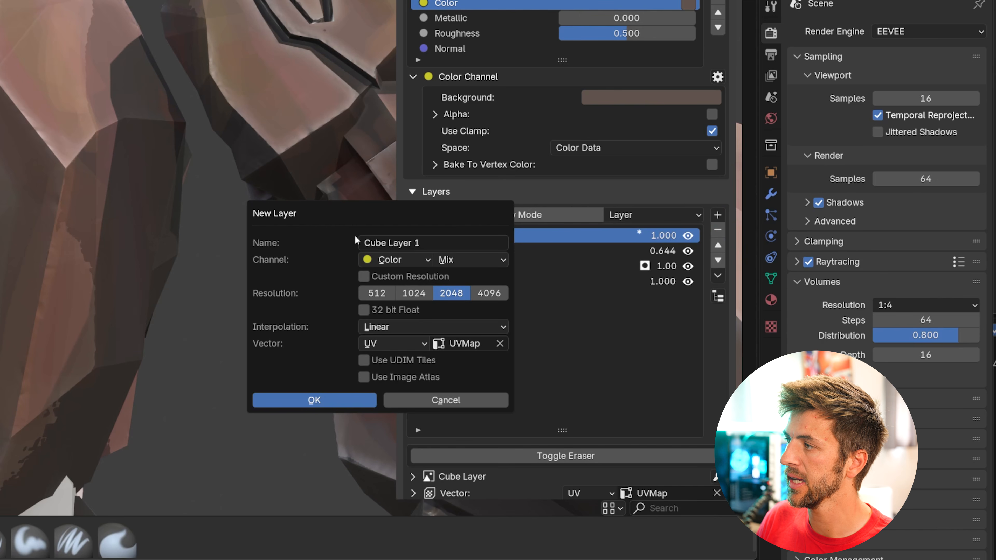
{"action": "left_click", "coordinate": [437, 244]}
{"action": "type", "text": "shadow layer"}
{"action": "left_click", "coordinate": [492, 255]}
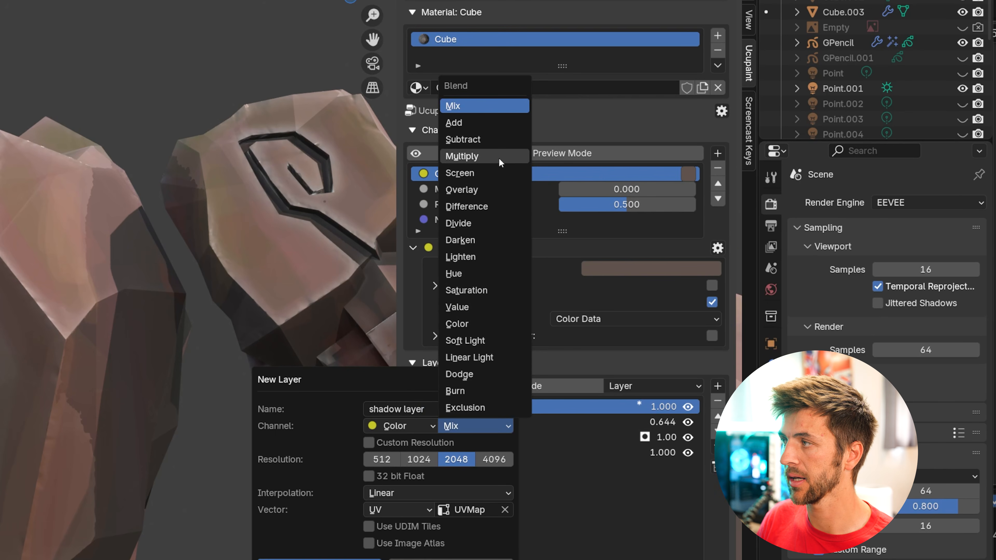
{"action": "left_click", "coordinate": [499, 156]}
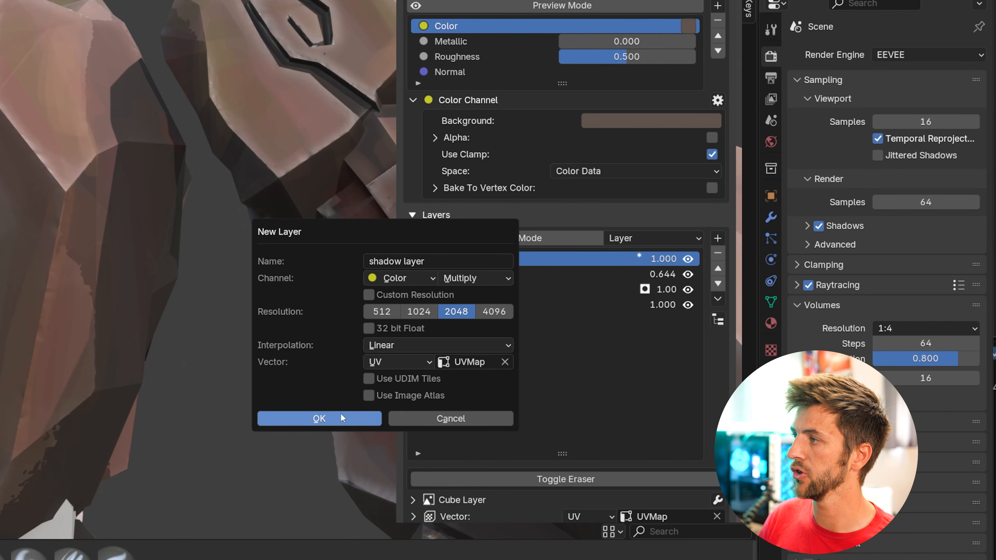
{"action": "left_click", "coordinate": [319, 554]}
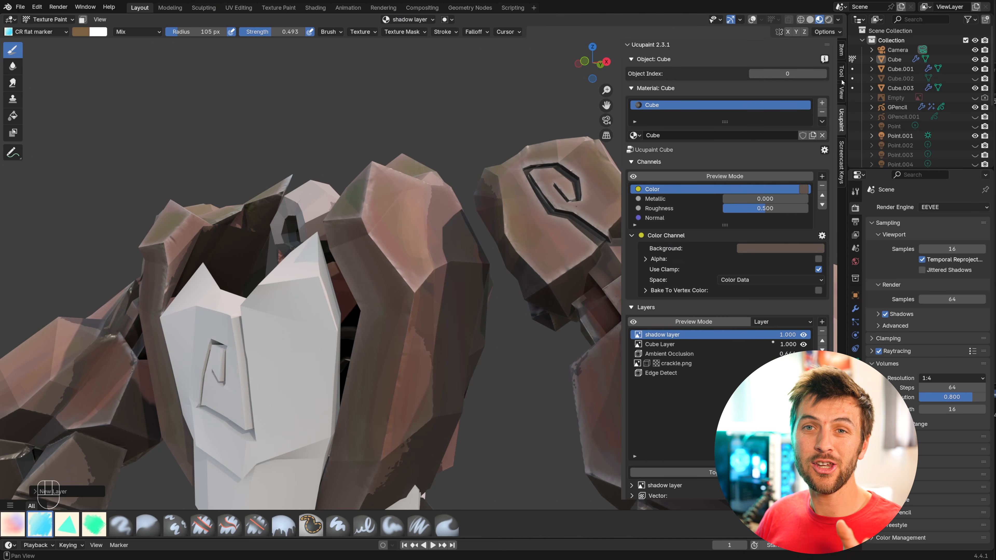
Step: Set the brush to a neutral near-black color and add it to the palette
{"action": "left_click", "coordinate": [842, 80]}
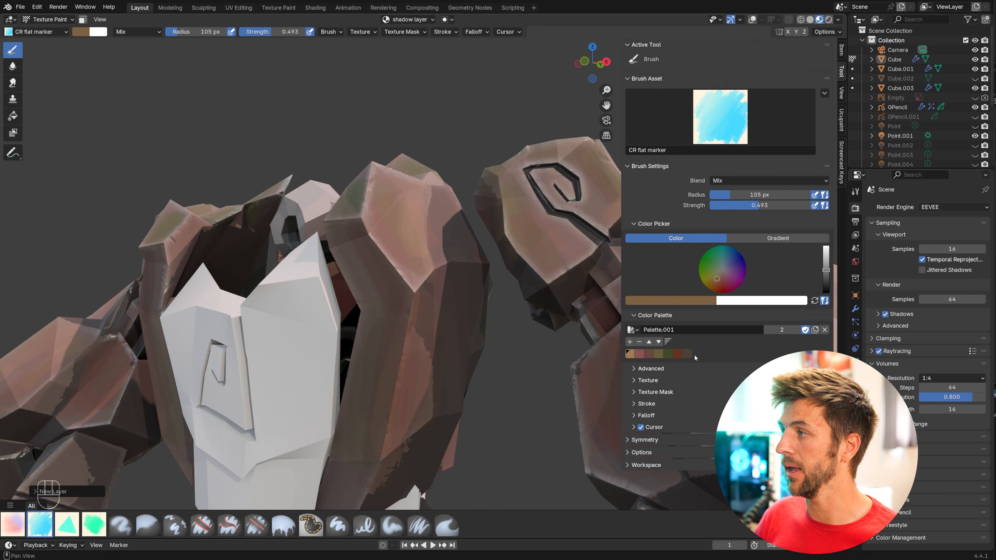
{"action": "left_click", "coordinate": [726, 269]}
{"action": "left_click_drag", "start_coordinate": [827, 270], "coordinate": [827, 282]}
{"action": "left_click", "coordinate": [728, 270]}
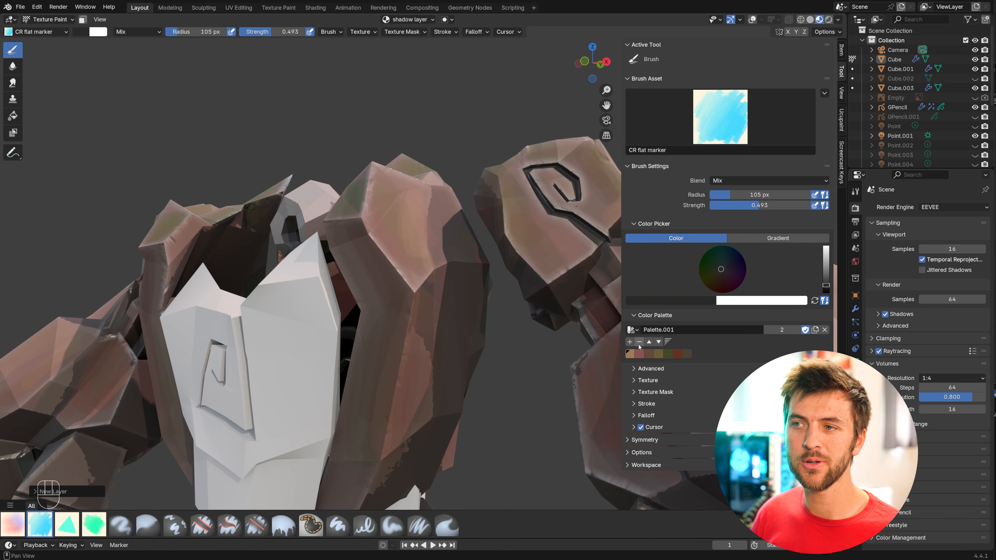
{"action": "left_click", "coordinate": [630, 342]}
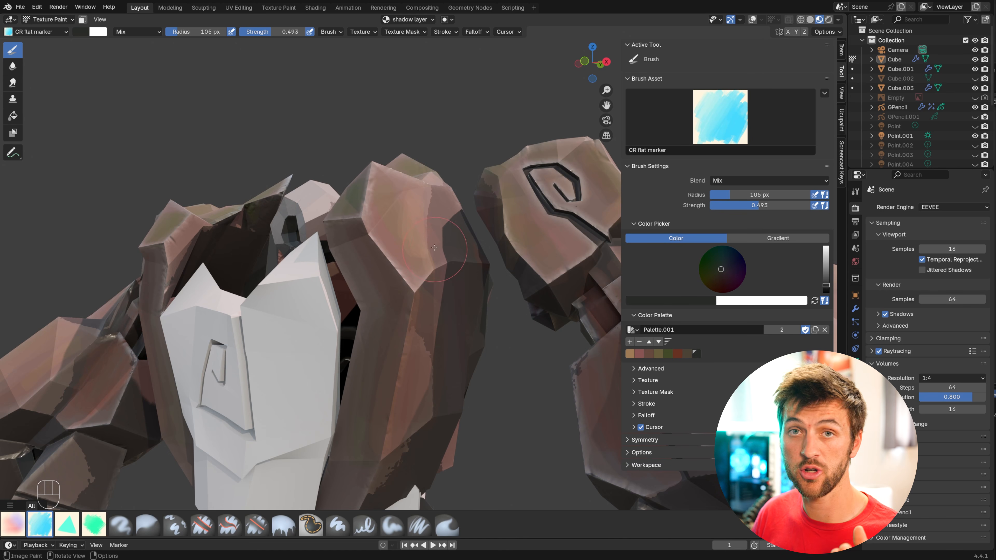
Step: Paint dark shadows on the shadow layer around the shoulder rocks and the arm joint beneath the spiral carving
{"action": "mouse_move", "coordinate": [396, 275]}
{"action": "middle_mouse_down"}
{"action": "mouse_move", "coordinate": [358, 317]}
{"action": "mouse_move", "coordinate": [384, 397]}
{"action": "mouse_move", "coordinate": [134, 390]}
{"action": "mouse_move", "coordinate": [271, 270]}
{"action": "middle_mouse_up"}
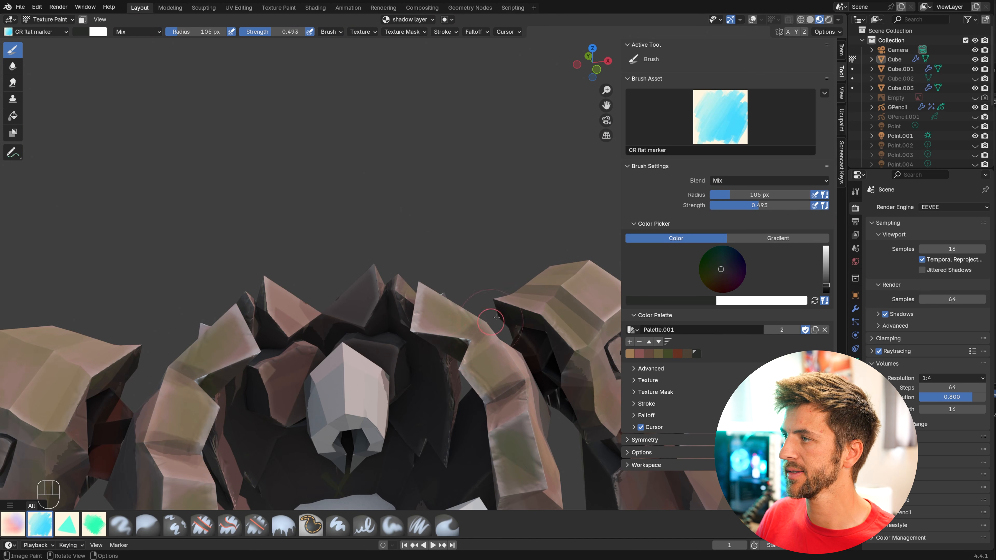
{"action": "middle_click_drag", "start_coordinate": [473, 346], "coordinate": [467, 271]}
{"action": "middle_click_drag", "start_coordinate": [475, 314], "coordinate": [245, 220], "text": "shift"}
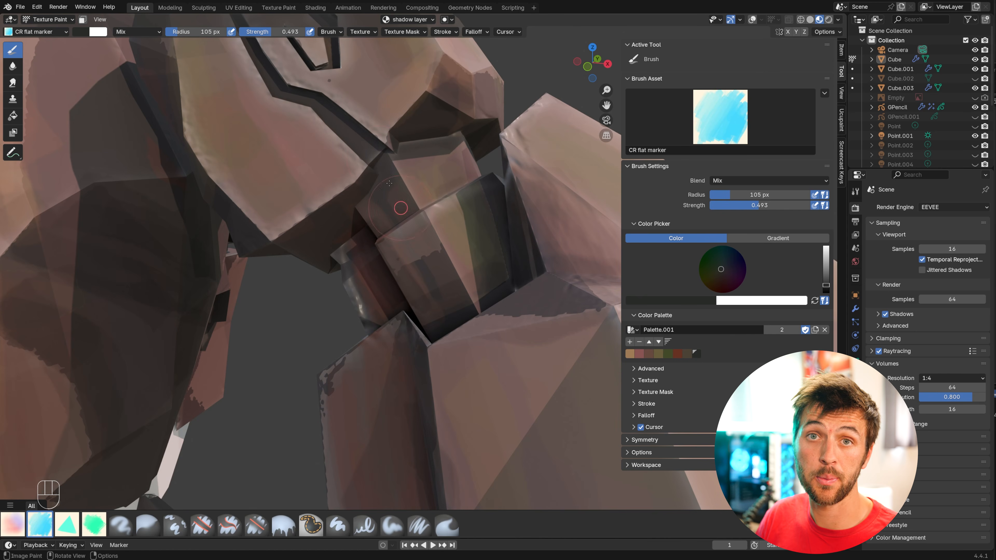
{"action": "middle_click_drag", "start_coordinate": [260, 283], "coordinate": [334, 221], "text": "shift"}
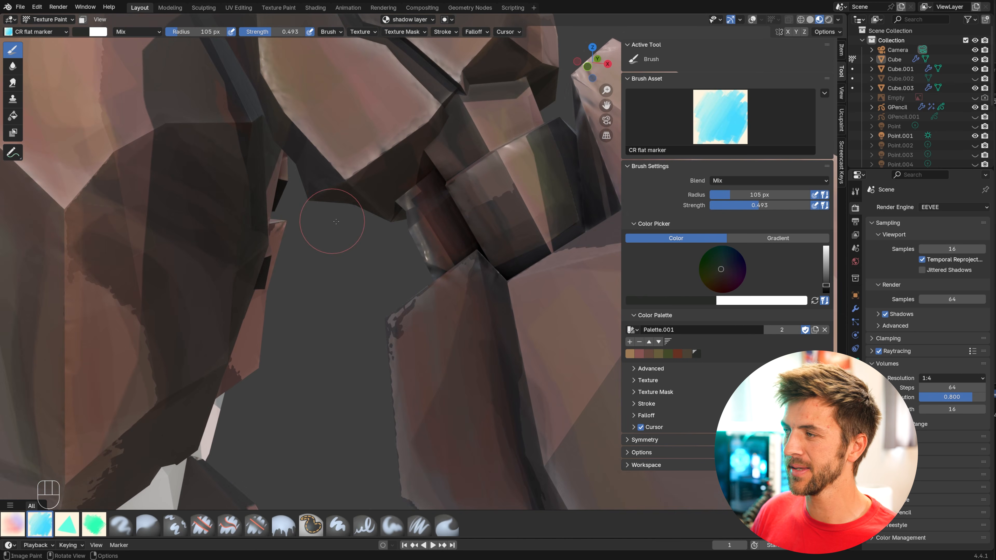
Step: Reduce the brush radius to 55 px and paint shadow strokes along the torso's side rock
{"action": "key", "text": "f"}
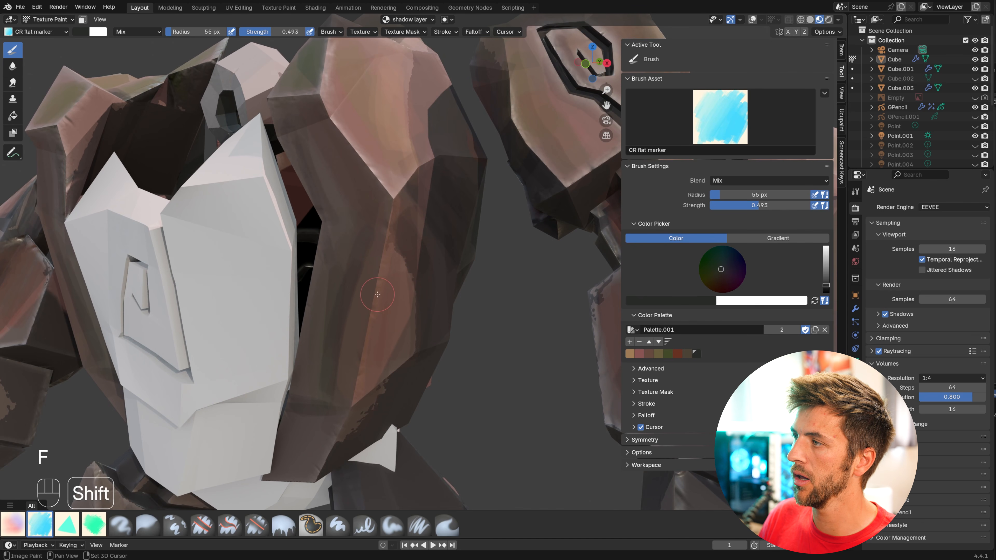
{"action": "middle_click_drag", "start_coordinate": [381, 297], "coordinate": [378, 331], "text": "shift"}
{"action": "scroll", "coordinate": [380, 342], "scroll_direction": "up", "scroll_amount": 2}
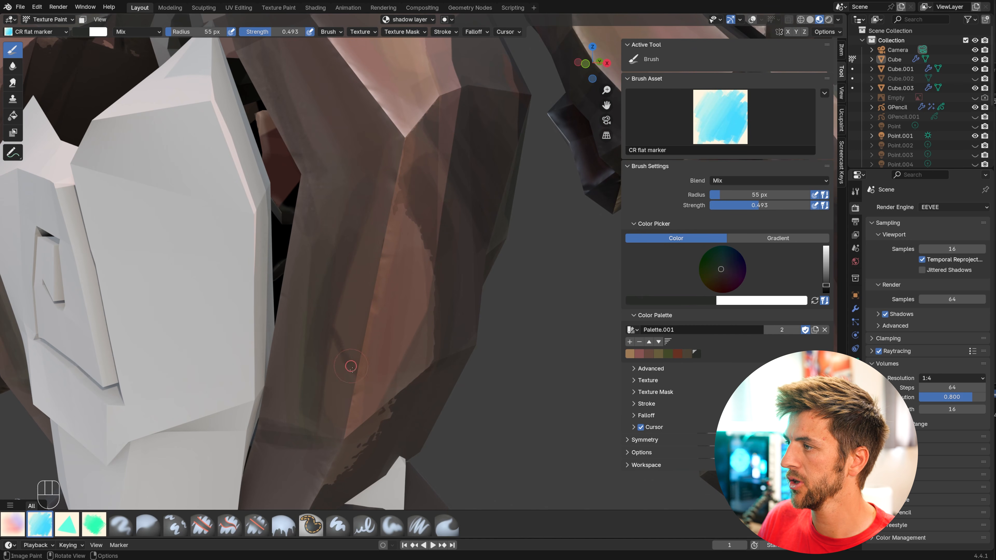
{"action": "middle_click_drag", "start_coordinate": [405, 282], "coordinate": [359, 333]}
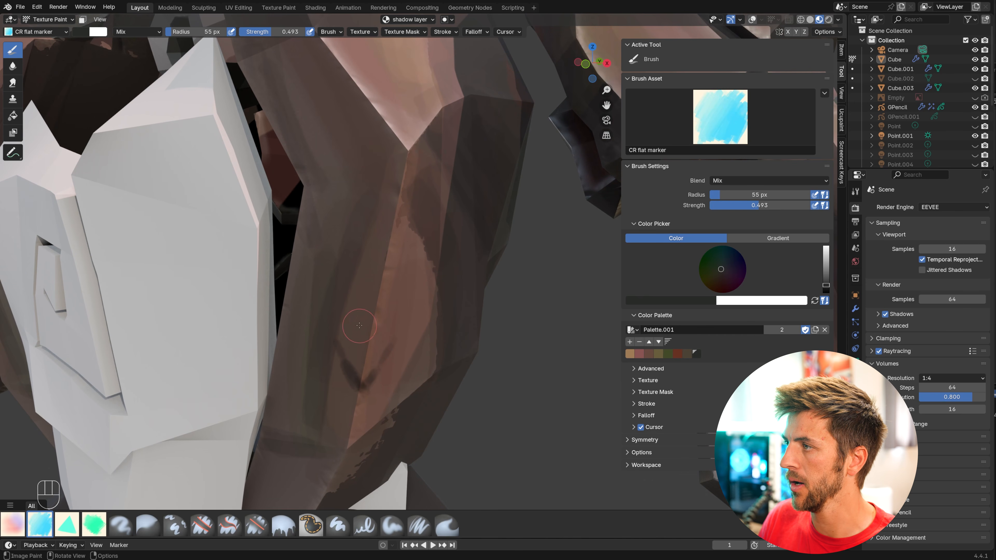
{"action": "middle_click_drag", "start_coordinate": [358, 299], "coordinate": [345, 179]}
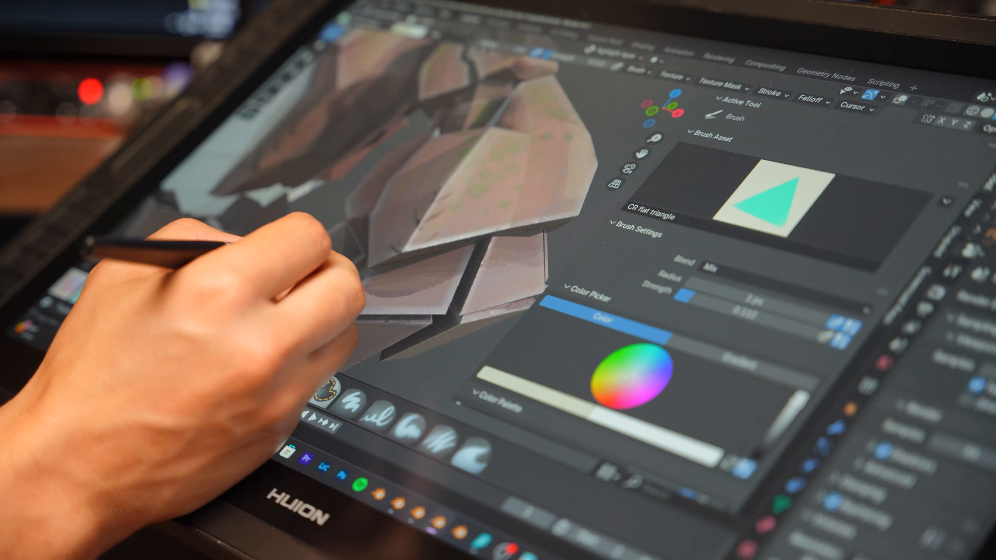
{"action": "mouse_move", "coordinate": [392, 299]}
{"action": "middle_mouse_down"}
{"action": "mouse_move", "coordinate": [416, 322]}
{"action": "mouse_move", "coordinate": [404, 322]}
{"action": "mouse_move", "coordinate": [396, 342]}
{"action": "middle_mouse_up"}
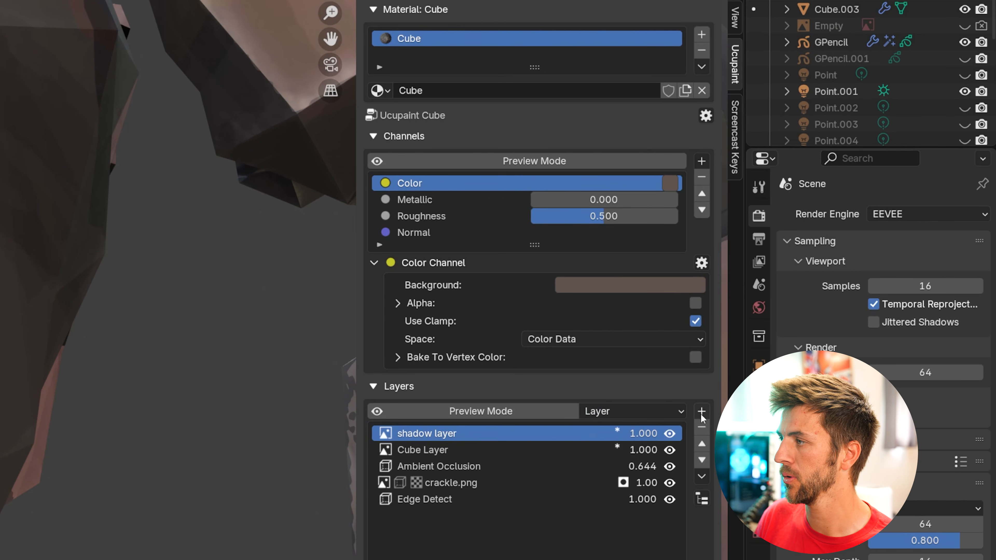
Step: Create a 2048 image layer named "highlight layer" with Screen blending on the Color channel
{"action": "left_click", "coordinate": [702, 414]}
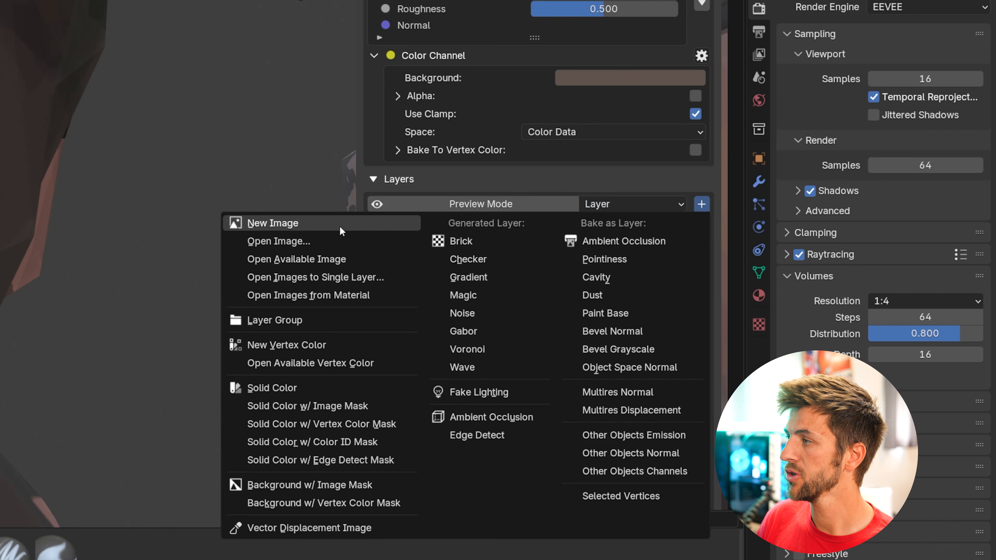
{"action": "left_click", "coordinate": [340, 432]}
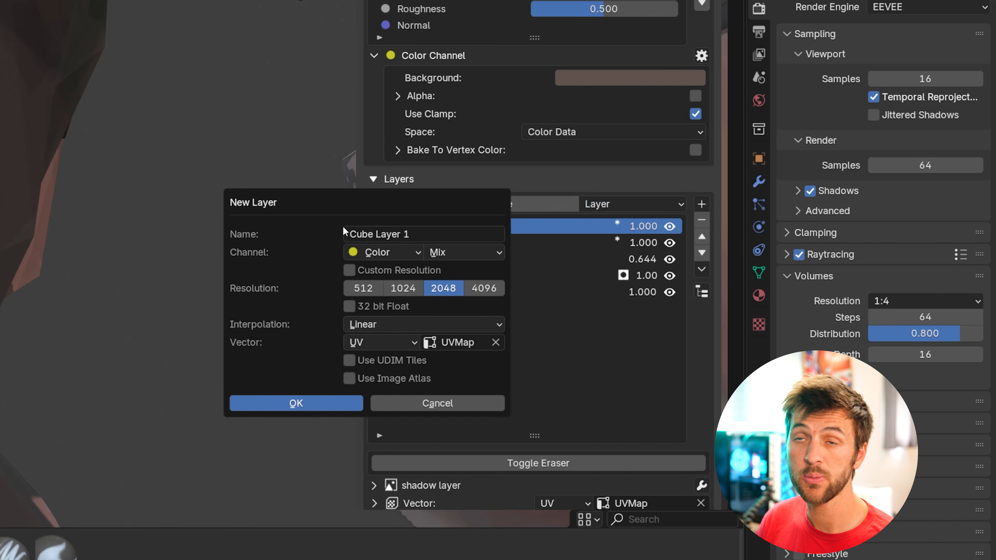
{"action": "left_click", "coordinate": [408, 234]}
{"action": "type", "text": "highlight layer"}
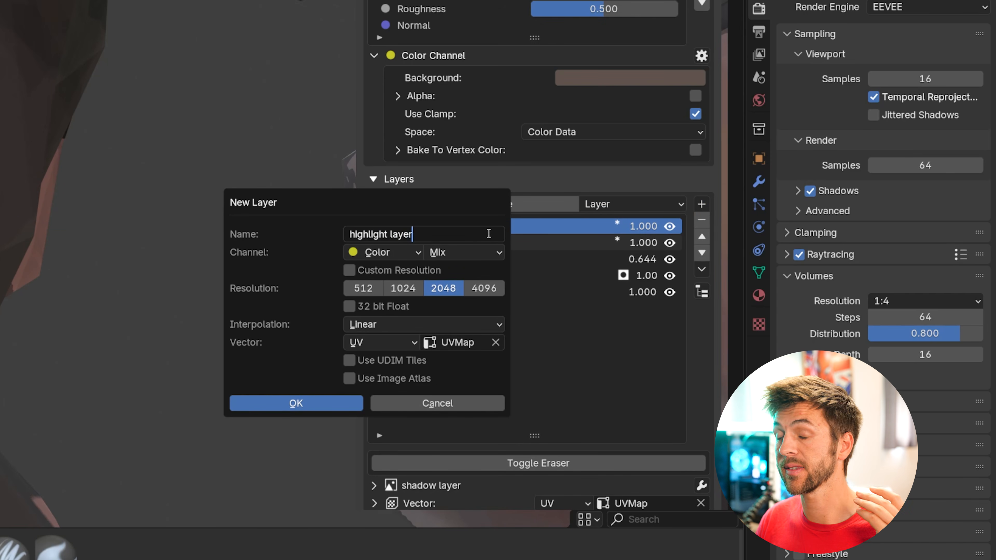
{"action": "key", "text": "Return"}
{"action": "left_click", "coordinate": [451, 252]}
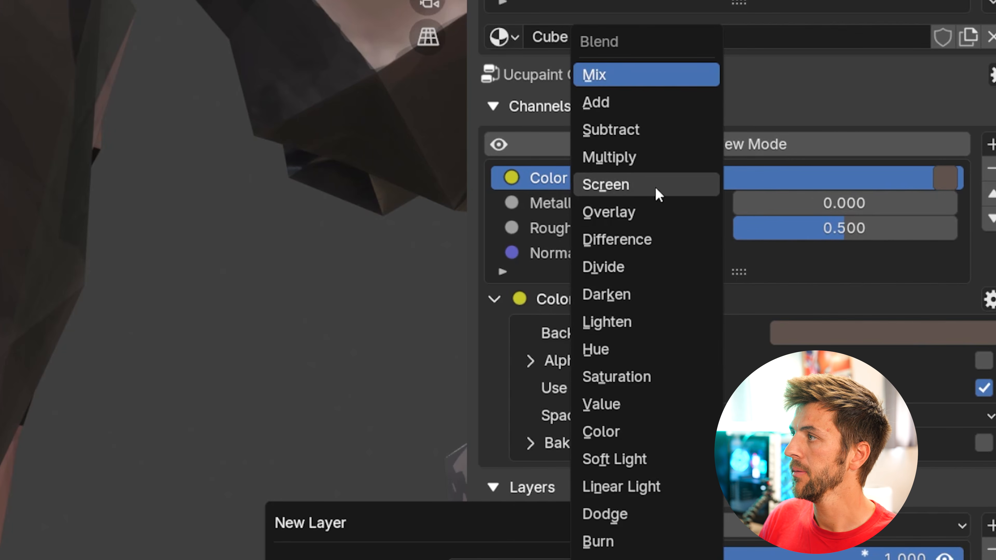
{"action": "left_click", "coordinate": [581, 118]}
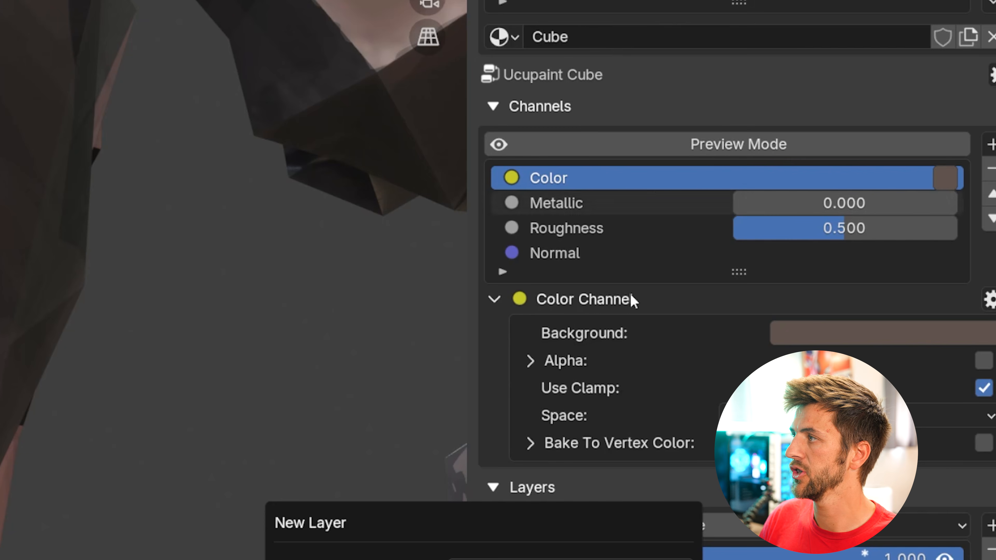
{"action": "left_click", "coordinate": [587, 437]}
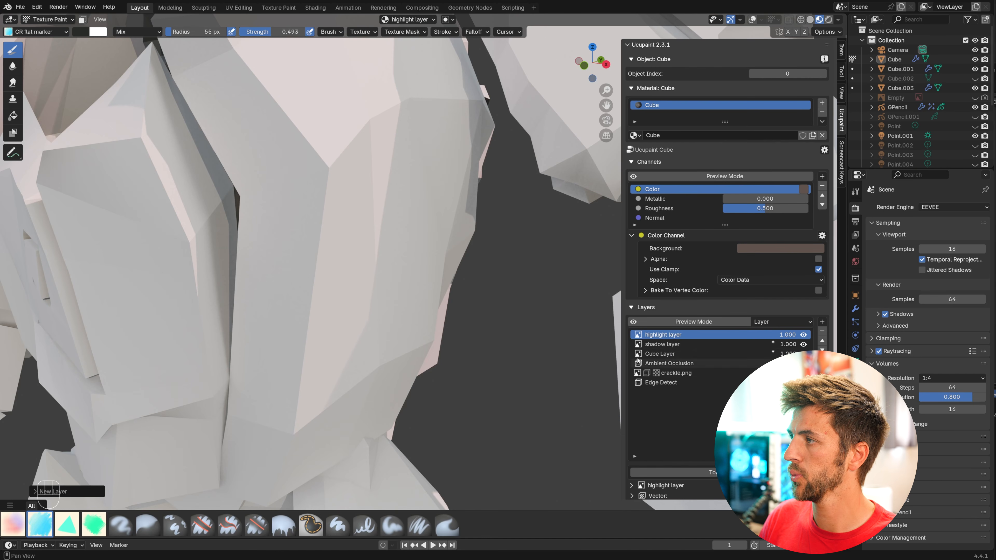
Step: Pick a light muted tan as the brush color for highlights and add it to the palette
{"action": "left_click", "coordinate": [841, 72]}
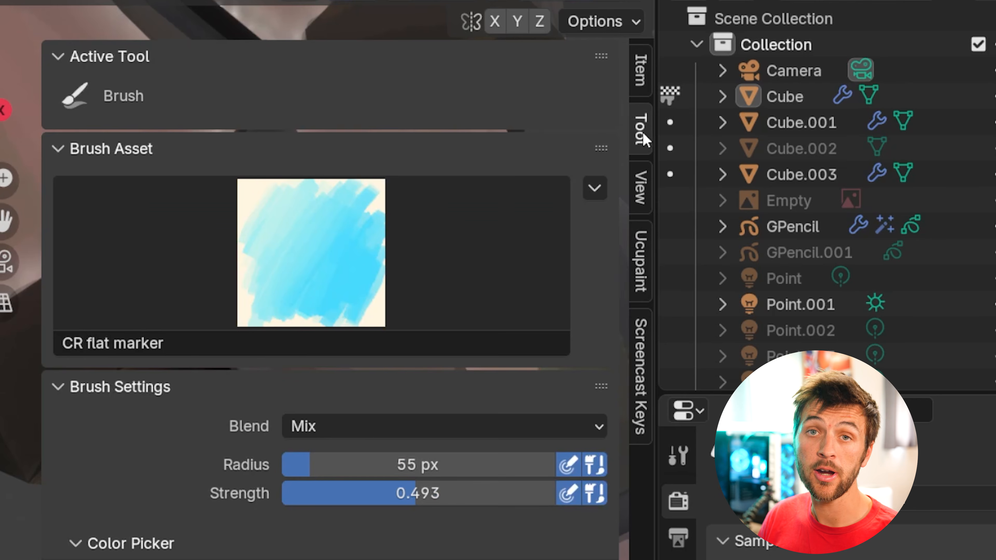
{"action": "left_click", "coordinate": [719, 273]}
{"action": "scroll", "coordinate": [719, 273], "scroll_direction": "up", "scroll_amount": 7}
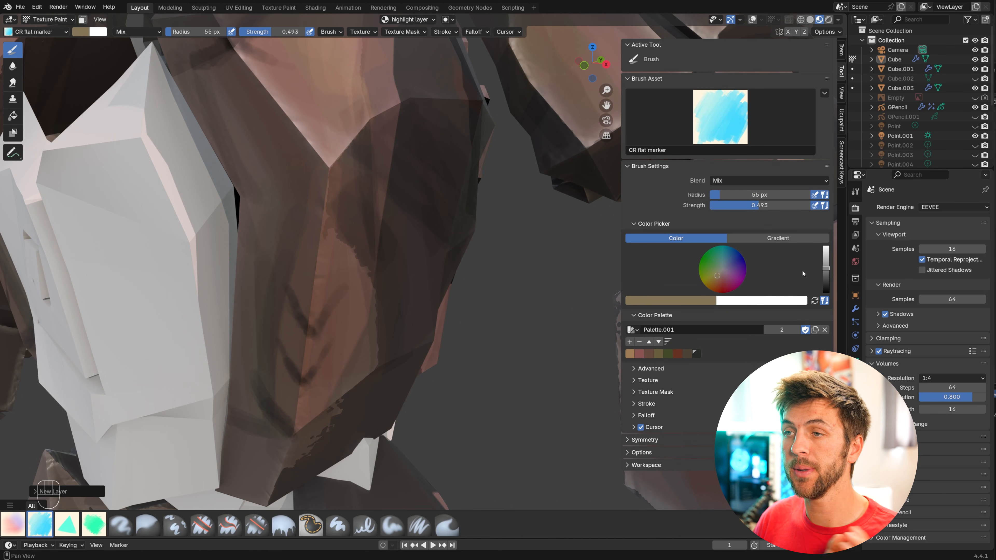
{"action": "scroll", "coordinate": [788, 278], "scroll_direction": "up", "scroll_amount": 2}
Step: Set the brush radius to 18 px and strength to 0.259, and test fine highlights beside the torso side rock's cracks
{"action": "key", "text": "f"}
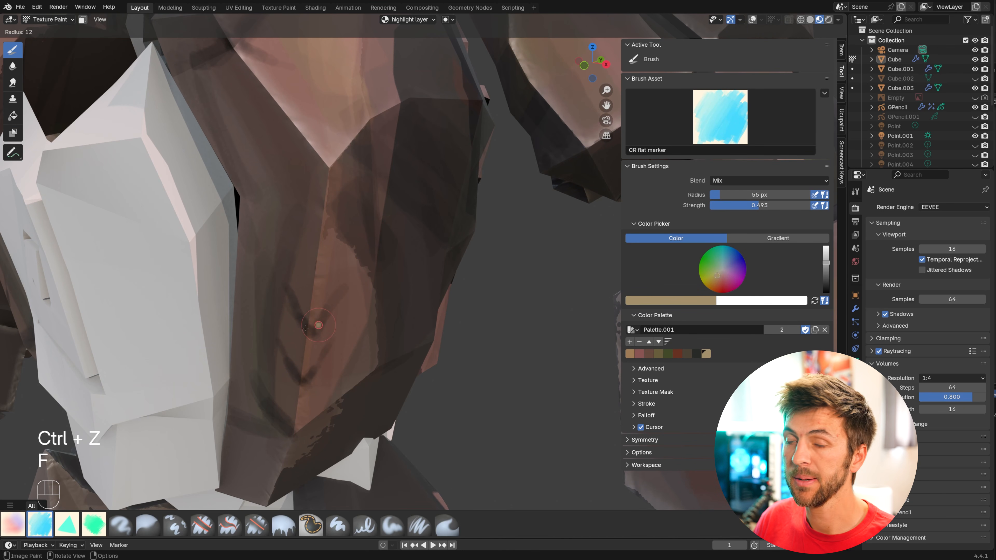
{"action": "left_click", "coordinate": [308, 330]}
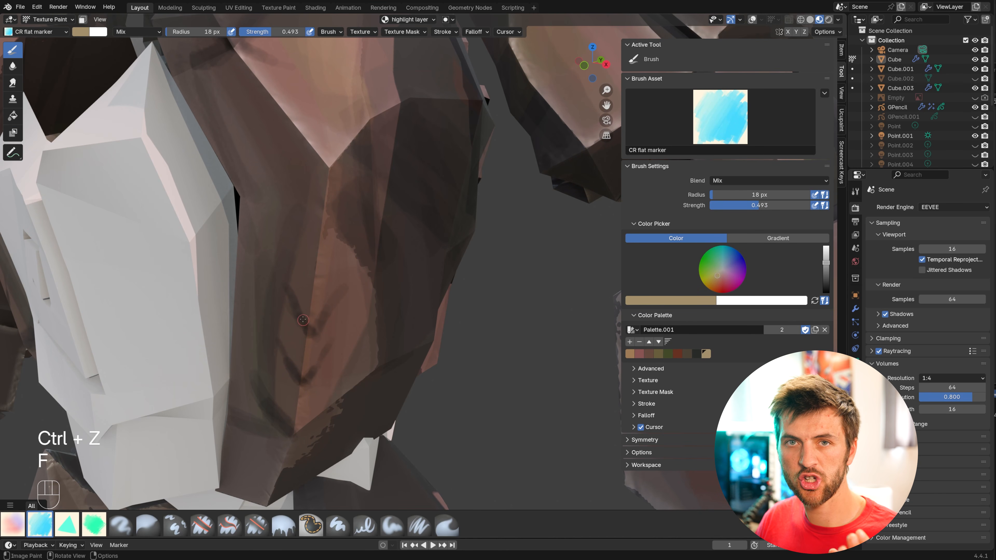
{"action": "right_click", "coordinate": [304, 297]}
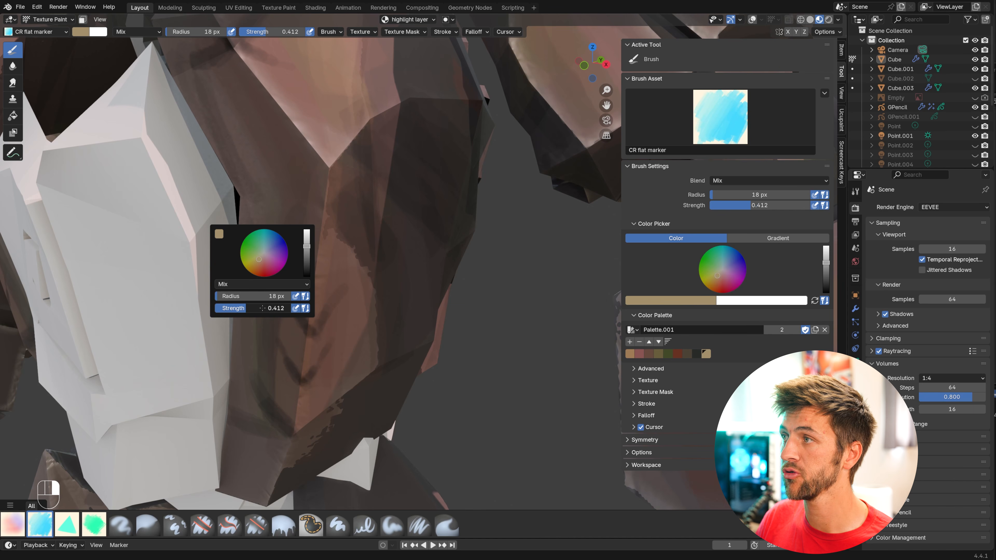
{"action": "left_click_drag", "start_coordinate": [253, 308], "coordinate": [254, 308]}
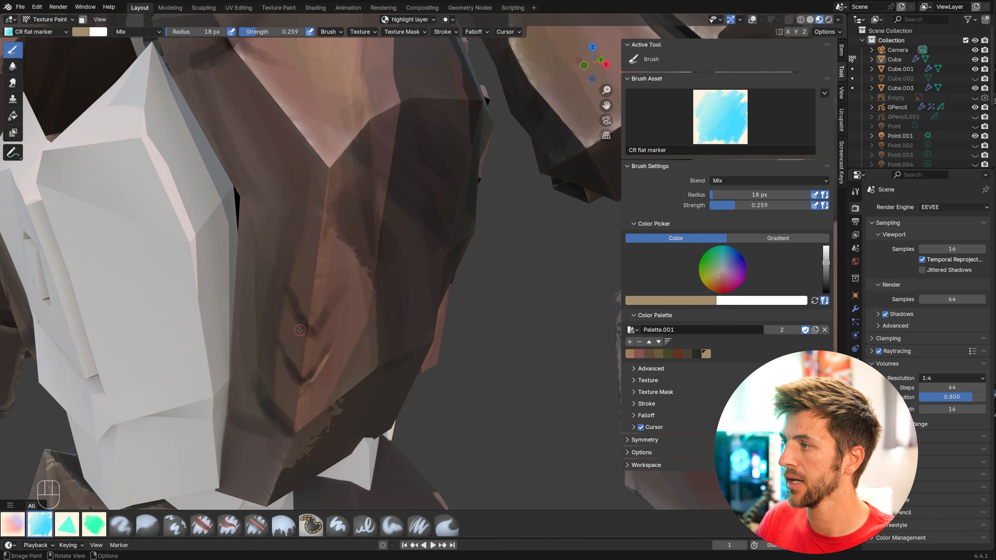
{"action": "key", "text": "ctrl+z"}
{"action": "key", "text": "ctrl+z"}
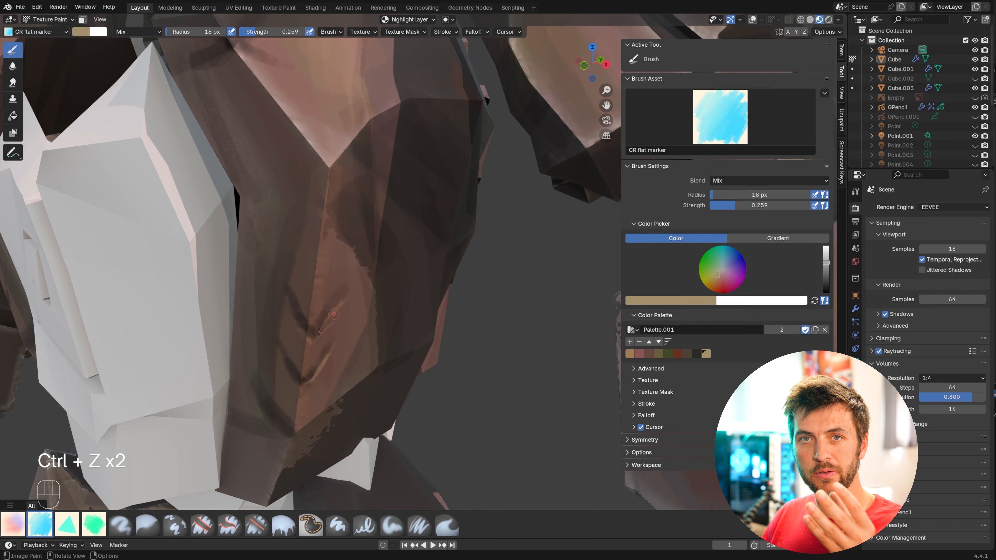
Step: Set the highlight brush to a 72 px radius and 0.126 strength for the golem's larger rocks
{"action": "middle_click_drag", "start_coordinate": [318, 336], "coordinate": [353, 289]}
{"action": "middle_click_drag", "start_coordinate": [387, 317], "coordinate": [377, 409]}
{"action": "middle_click_drag", "start_coordinate": [212, 169], "coordinate": [238, 165]}
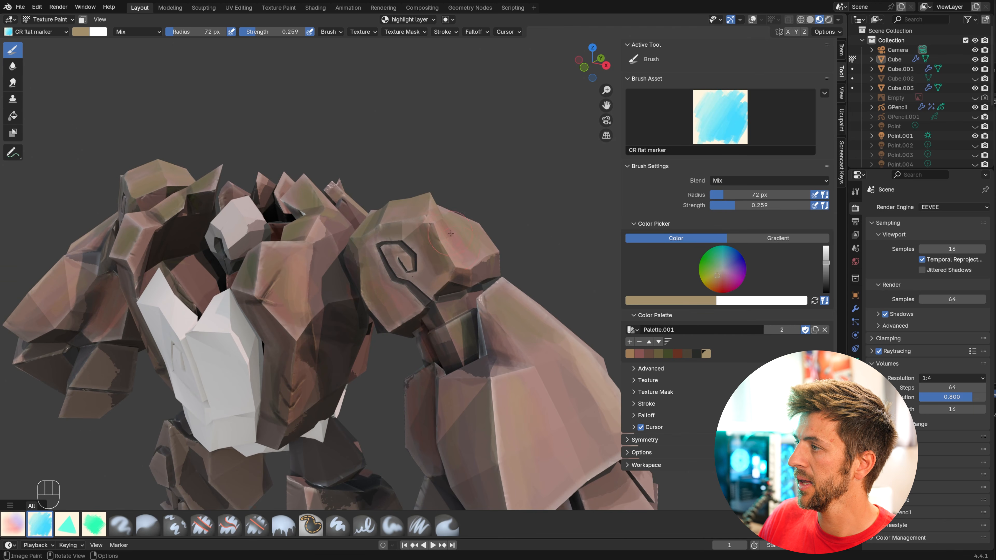
{"action": "right_click", "coordinate": [422, 221]}
{"action": "left_click_drag", "start_coordinate": [393, 230], "coordinate": [381, 231]}
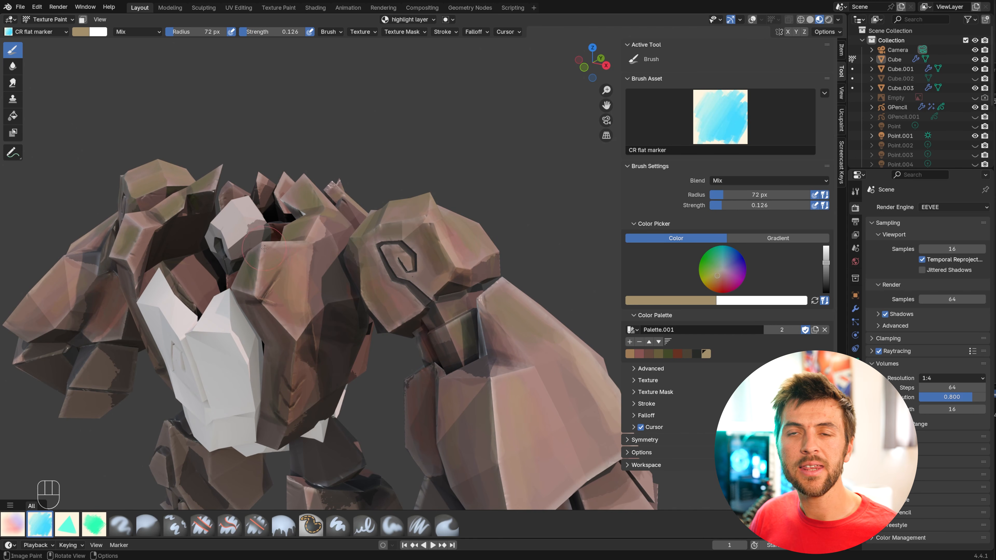
{"action": "middle_click_drag", "start_coordinate": [295, 306], "coordinate": [330, 277]}
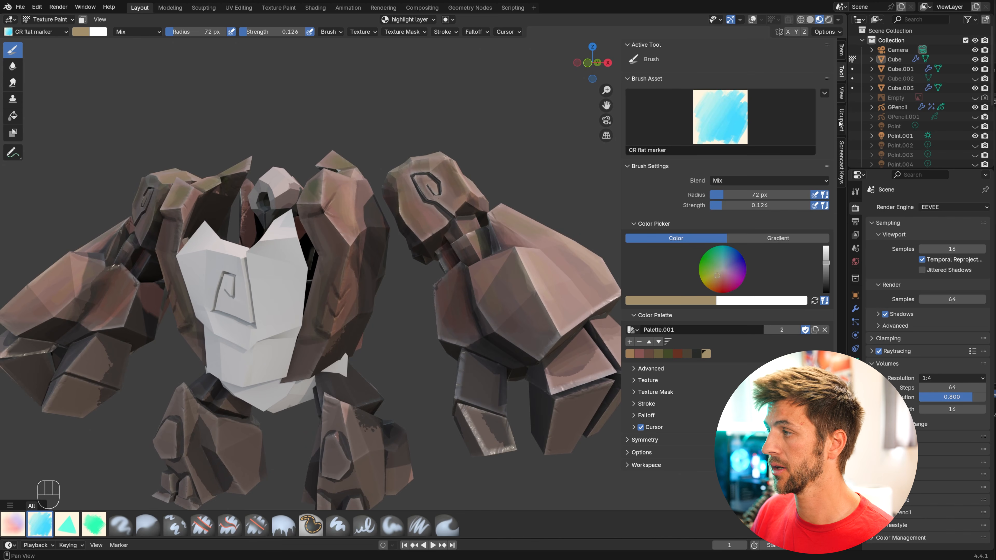
Step: Activate the Cube Layer, choose the CR stake brush with green at full strength, and undo the test strokes
{"action": "left_click", "coordinate": [842, 121]}
{"action": "left_click", "coordinate": [675, 354]}
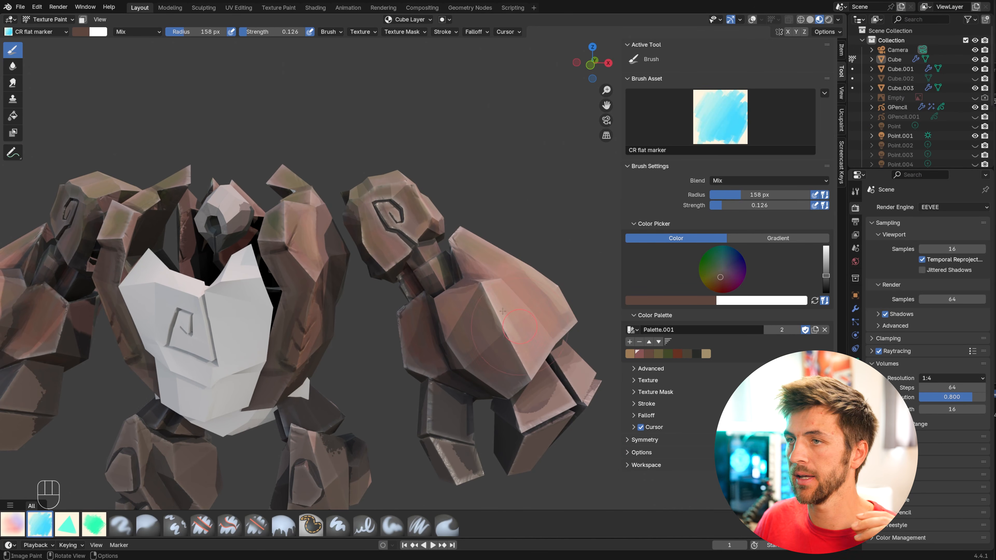
{"action": "right_click", "coordinate": [404, 251]}
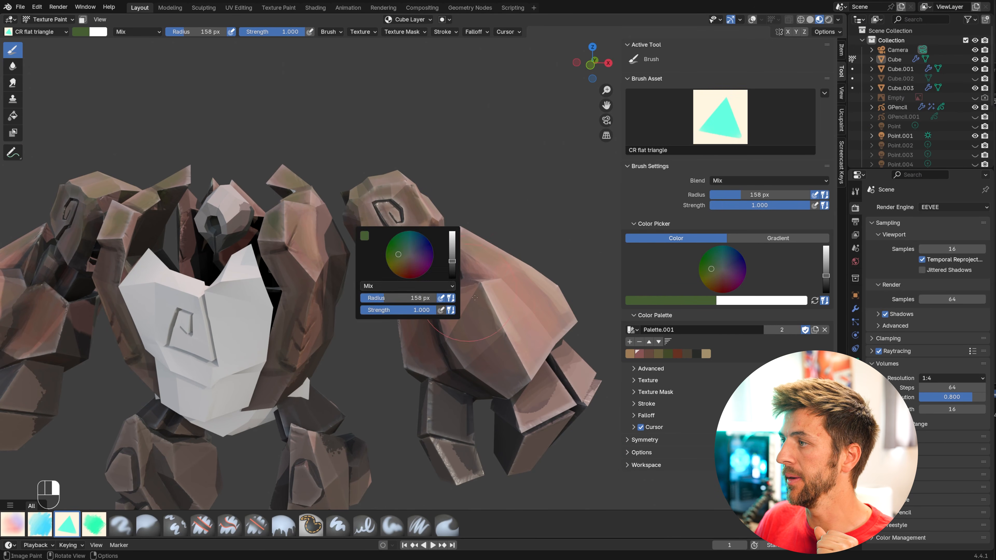
{"action": "key", "text": "ctrl+z"}
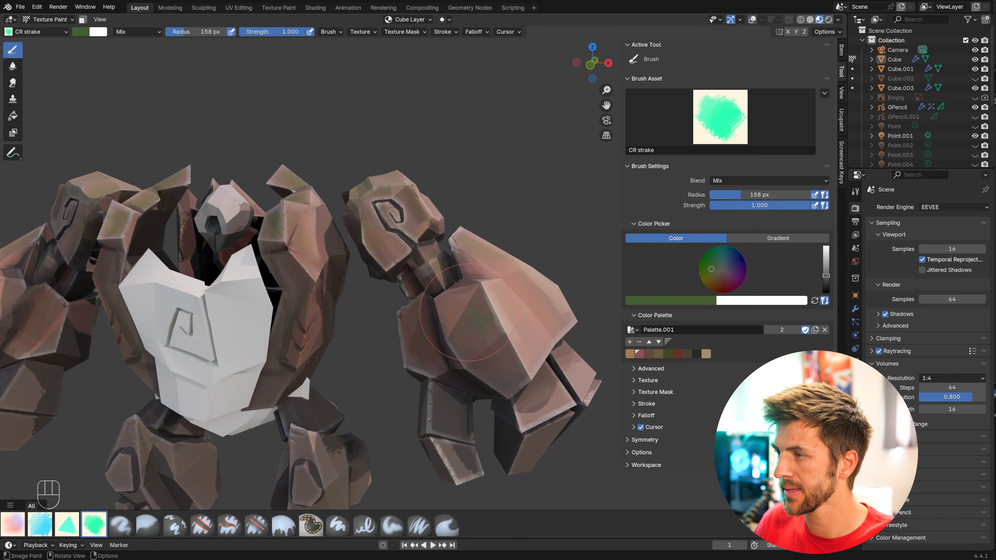
{"action": "key", "text": "ctrl+z"}
Step: Enlarge the brush radius to 377 px and try green moss spots on the large forearm rock
{"action": "key", "text": "f"}
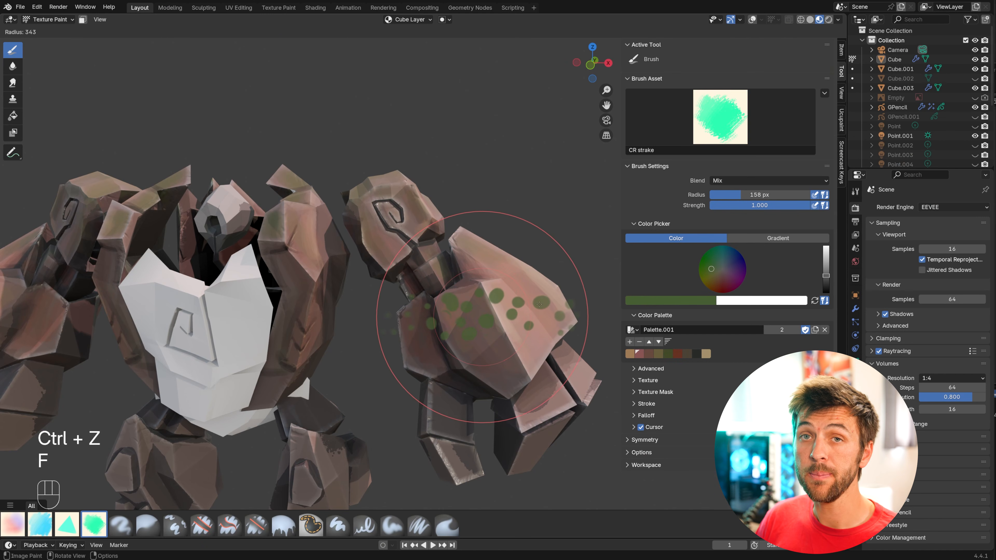
{"action": "left_click", "coordinate": [592, 275]}
{"action": "mouse_move", "coordinate": [596, 220]}
{"action": "middle_mouse_down"}
{"action": "mouse_move", "coordinate": [487, 291]}
{"action": "mouse_move", "coordinate": [457, 251]}
{"action": "middle_mouse_up"}
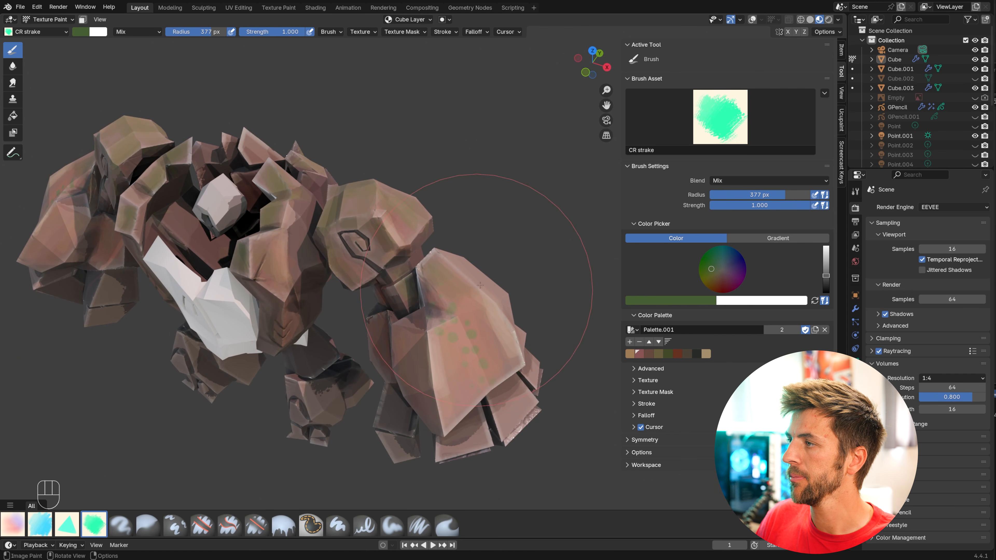
{"action": "key", "text": "ctrl+z"}
Step: Set the moss brush to 0.706 strength, a darker green and a 286 px radius, testing it on the shoulder rock
{"action": "key", "text": "shift+f"}
{"action": "mouse_move", "coordinate": [451, 353]}
{"action": "middle_mouse_down"}
{"action": "mouse_move", "coordinate": [503, 251]}
{"action": "mouse_move", "coordinate": [486, 416]}
{"action": "middle_mouse_up"}
{"action": "left_click", "coordinate": [715, 261]}
{"action": "left_click_drag", "start_coordinate": [365, 245], "coordinate": [393, 254]}
{"action": "key", "text": "ctrl+z"}
{"action": "key", "text": "f"}
{"action": "left_click", "coordinate": [358, 253]}
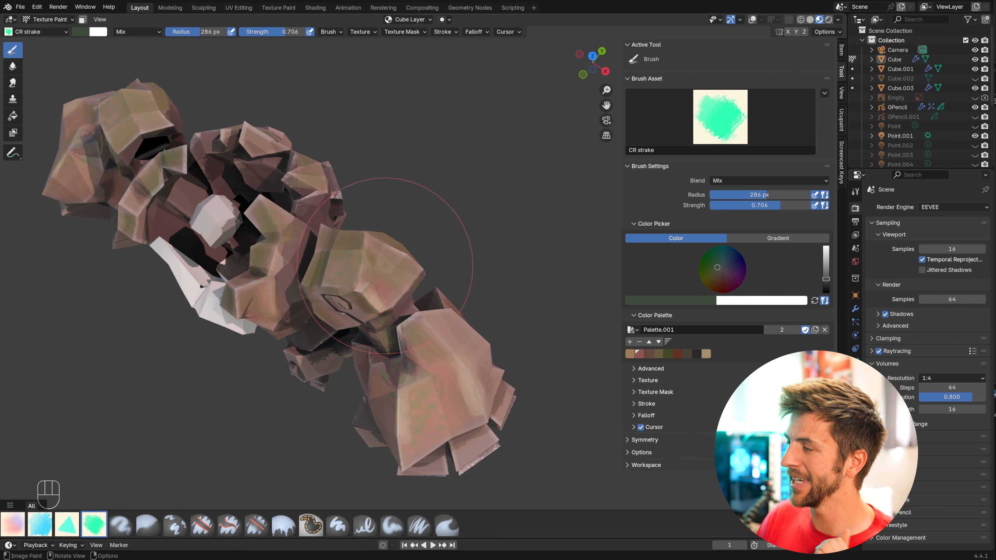
Step: Scatter dark green moss spots across the large forearm rock and the shoulder on the Cube Layer
{"action": "mouse_move", "coordinate": [455, 353]}
{"action": "middle_mouse_down"}
{"action": "mouse_move", "coordinate": [344, 274]}
{"action": "mouse_move", "coordinate": [361, 213]}
{"action": "middle_mouse_up"}
{"action": "middle_click_drag", "start_coordinate": [407, 310], "coordinate": [369, 365]}
{"action": "middle_click_drag", "start_coordinate": [407, 244], "coordinate": [427, 197], "text": "shift"}
{"action": "scroll", "coordinate": [408, 219], "scroll_direction": "up", "scroll_amount": 4}
{"action": "left_click_drag", "start_coordinate": [349, 220], "coordinate": [349, 222]}
{"action": "mouse_move", "coordinate": [349, 222]}
{"action": "middle_mouse_down"}
{"action": "mouse_move", "coordinate": [388, 310]}
{"action": "mouse_move", "coordinate": [440, 300]}
{"action": "middle_mouse_up"}
{"action": "middle_click_drag", "start_coordinate": [424, 406], "coordinate": [345, 306]}
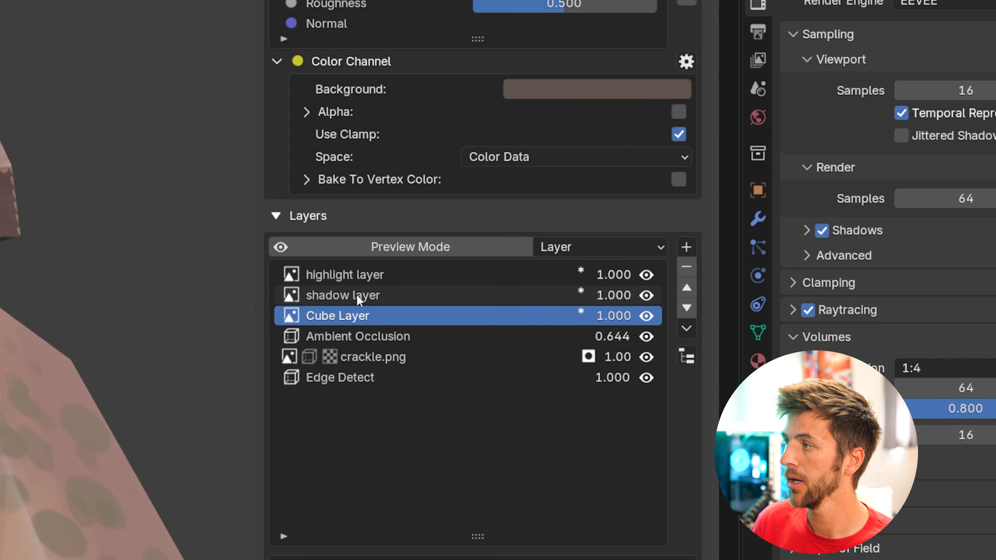
Step: Activate the shadow layer and load the near-black palette color on the CR flat triangle brush at 33 px and 0.117 strength
{"action": "left_click", "coordinate": [353, 296]}
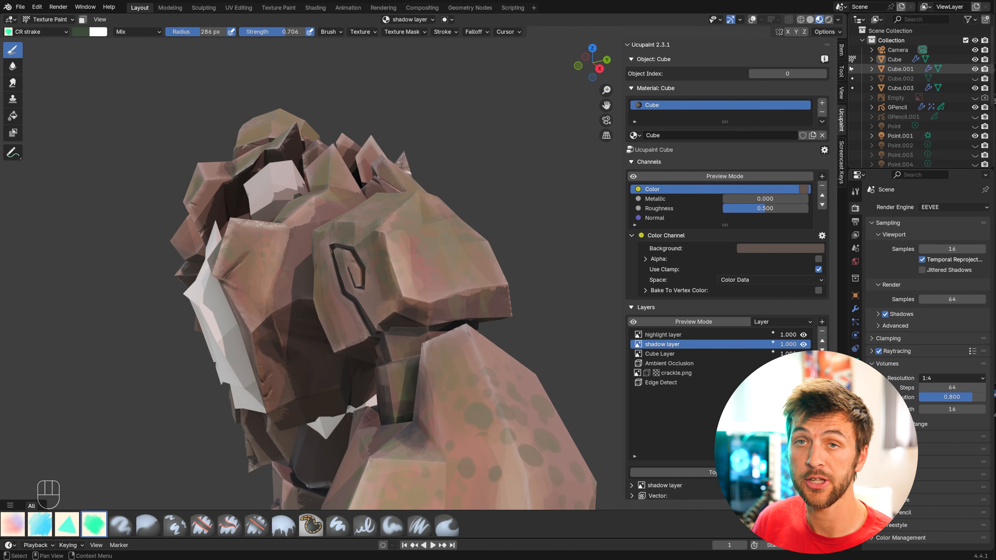
{"action": "left_click", "coordinate": [694, 354]}
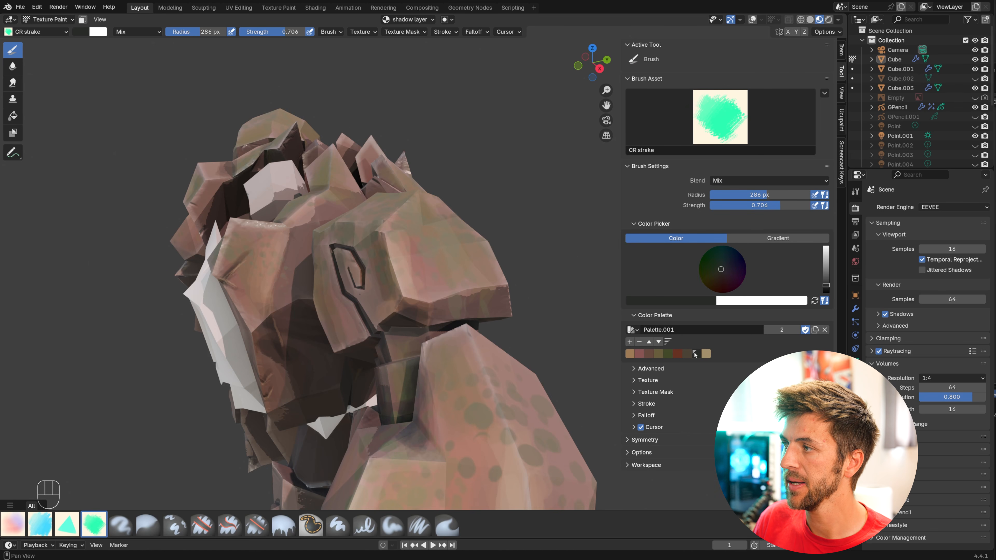
{"action": "middle_click_drag", "start_coordinate": [542, 338], "coordinate": [510, 243], "text": "shift"}
{"action": "key", "text": "ctrl+z"}
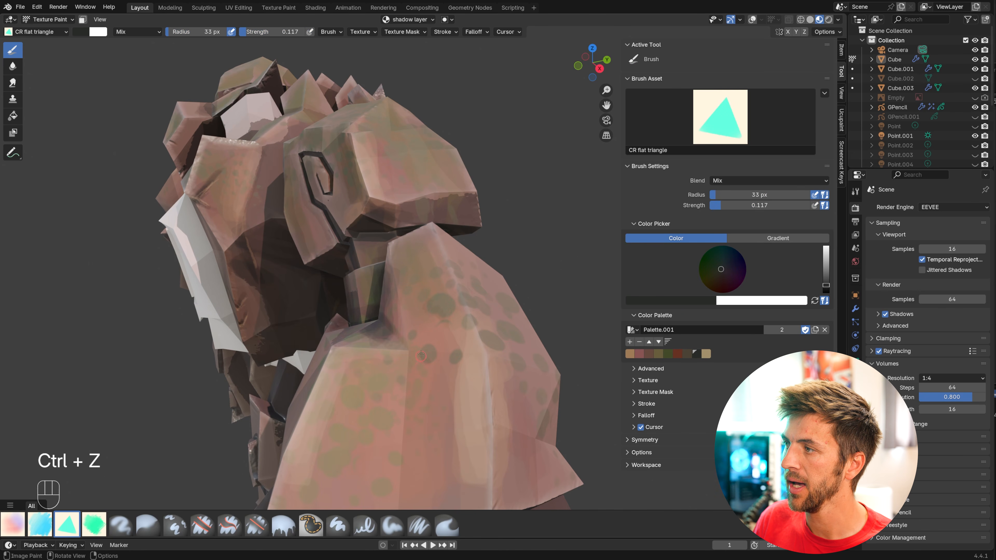
Step: Paint small dark dents along the forearm rock's front face and central ridge on the shadow layer
{"action": "middle_click_drag", "start_coordinate": [382, 430], "coordinate": [395, 342], "text": "shift"}
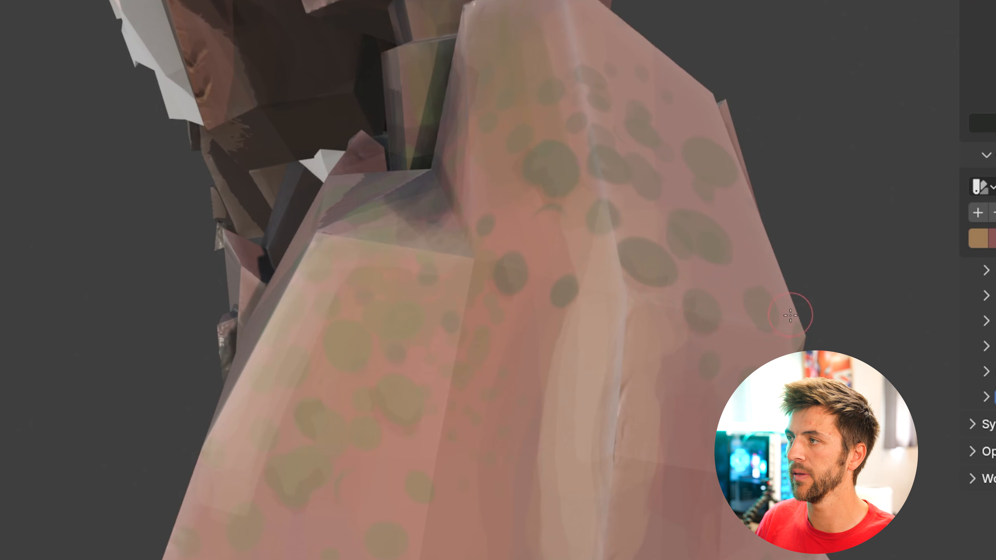
{"action": "middle_click_drag", "start_coordinate": [718, 76], "coordinate": [796, 1], "text": "shift"}
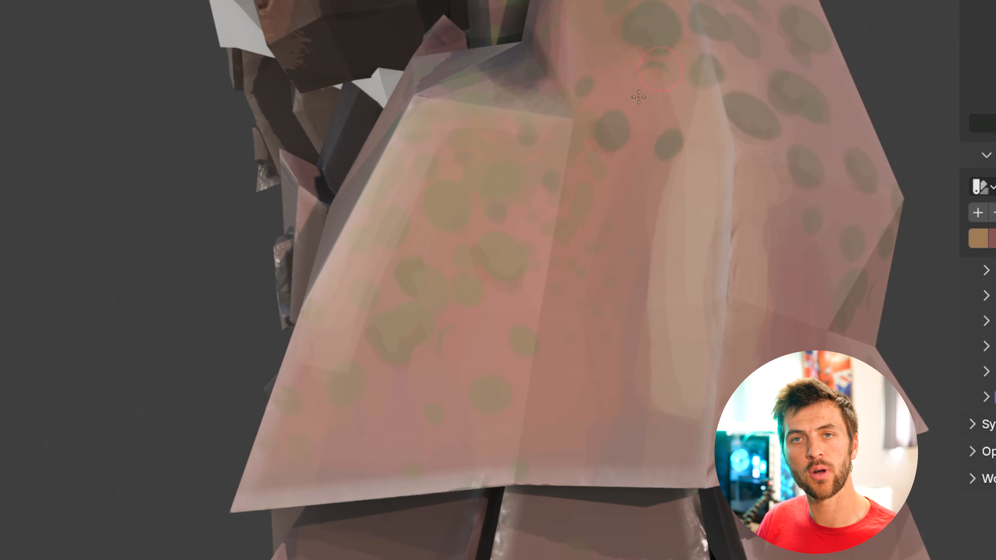
{"action": "left_click_drag", "start_coordinate": [499, 400], "coordinate": [496, 402]}
{"action": "mouse_move", "coordinate": [313, 231]}
{"action": "middle_mouse_down"}
{"action": "mouse_move", "coordinate": [549, 207]}
{"action": "mouse_move", "coordinate": [342, 224]}
{"action": "mouse_move", "coordinate": [392, 220]}
{"action": "middle_mouse_up"}
{"action": "middle_click_drag", "start_coordinate": [616, 86], "coordinate": [599, 120]}
{"action": "scroll", "coordinate": [599, 120], "scroll_direction": "up", "scroll_amount": 2}
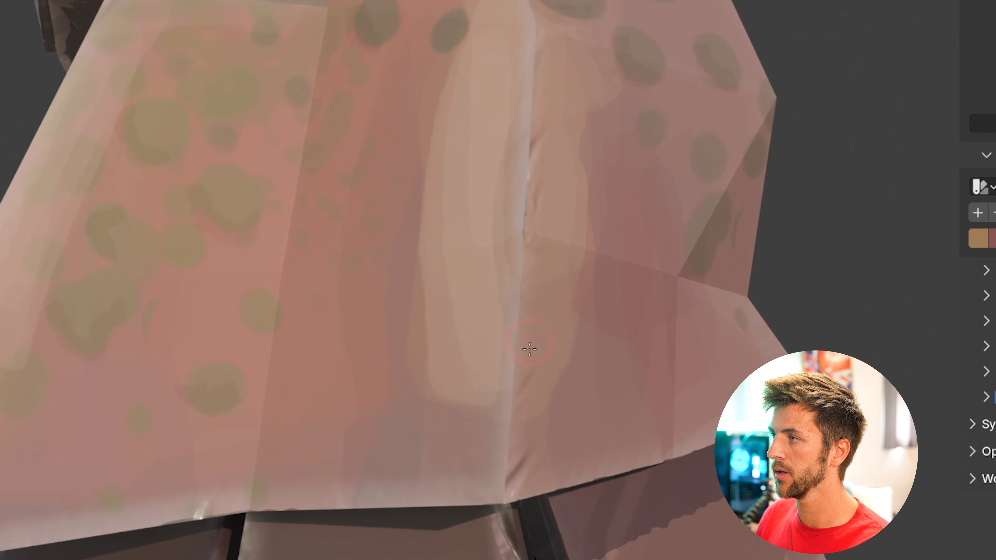
Step: Raise the brush strength to 0.262 and paint longer diagonal shadow cracks beside the forearm rock's central ridge
{"action": "right_click", "coordinate": [557, 197]}
{"action": "left_click_drag", "start_coordinate": [556, 198], "coordinate": [580, 197]}
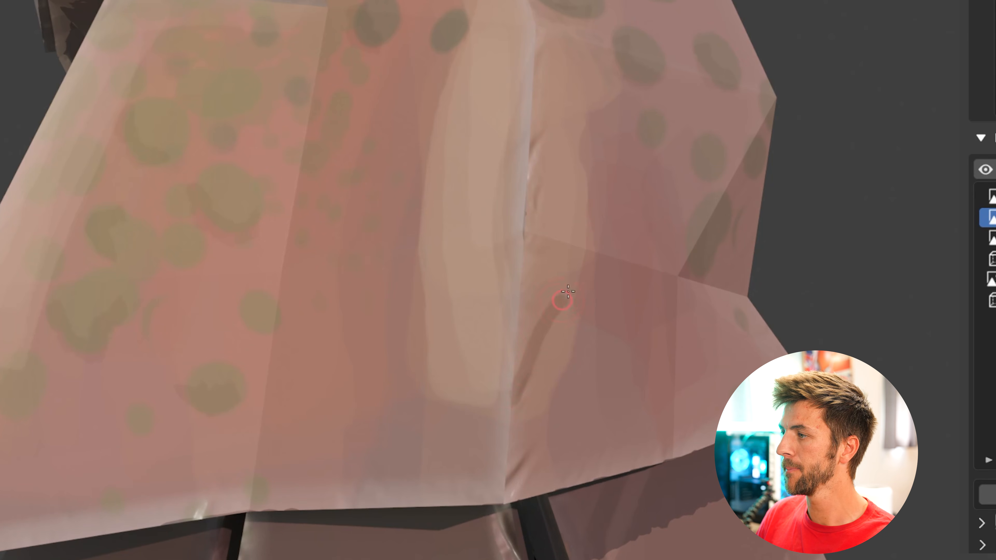
{"action": "left_click_drag", "start_coordinate": [541, 340], "coordinate": [516, 392]}
{"action": "left_click_drag", "start_coordinate": [580, 60], "coordinate": [528, 153]}
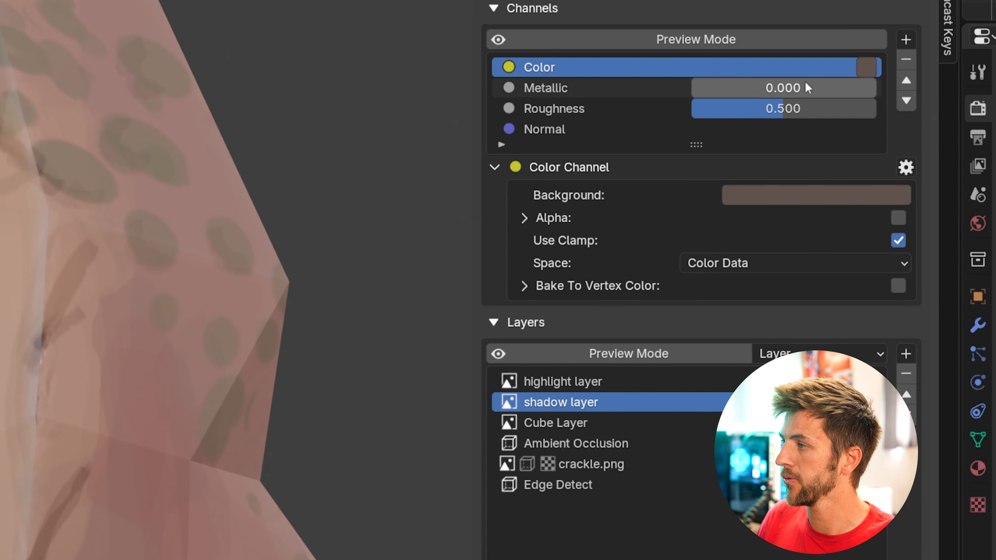
Step: Activate the highlight layer and paint tan highlights along the forearm cracks with a 21 px brush at 0.117 strength
{"action": "left_click", "coordinate": [455, 383]}
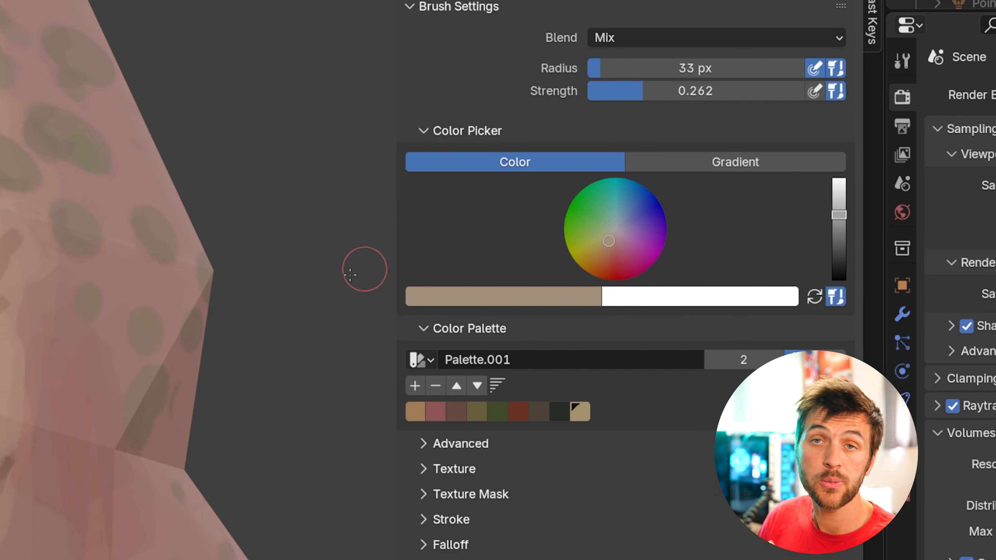
{"action": "right_click", "coordinate": [350, 274]}
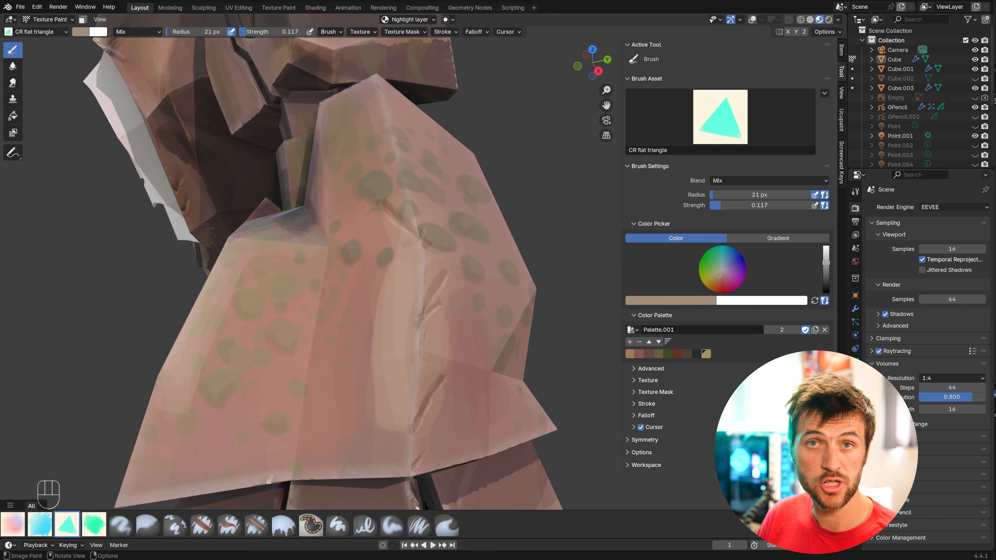
{"action": "scroll", "coordinate": [419, 430], "scroll_direction": "down", "scroll_amount": 6}
{"action": "mouse_move", "coordinate": [451, 279]}
{"action": "middle_mouse_down"}
{"action": "mouse_move", "coordinate": [469, 279]}
{"action": "mouse_move", "coordinate": [412, 283]}
{"action": "middle_mouse_up"}
{"action": "scroll", "coordinate": [469, 279], "scroll_direction": "up", "scroll_amount": 3}
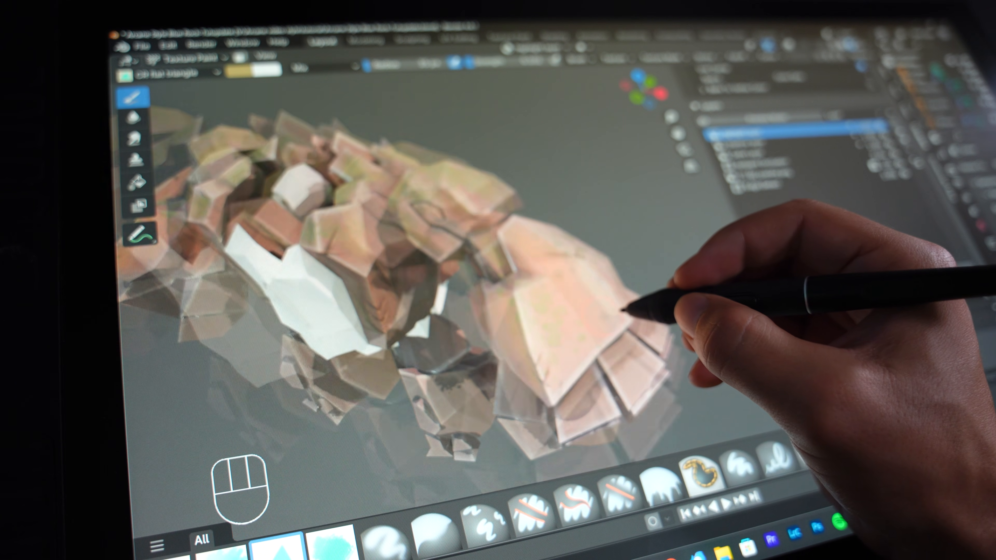
{"action": "middle_click_drag", "start_coordinate": [623, 310], "coordinate": [675, 284]}
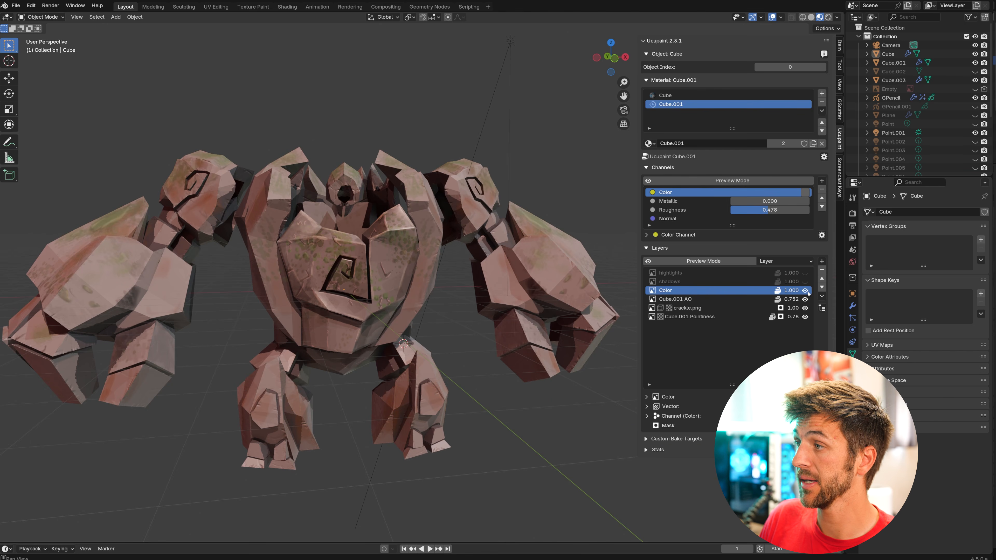
Step: Show the shadows and highlights layers on the finished golem and compare their effect on the texture
{"action": "left_click", "coordinate": [807, 281]}
{"action": "left_click", "coordinate": [807, 280]}
{"action": "left_click", "coordinate": [807, 282]}
{"action": "left_click", "coordinate": [805, 273]}
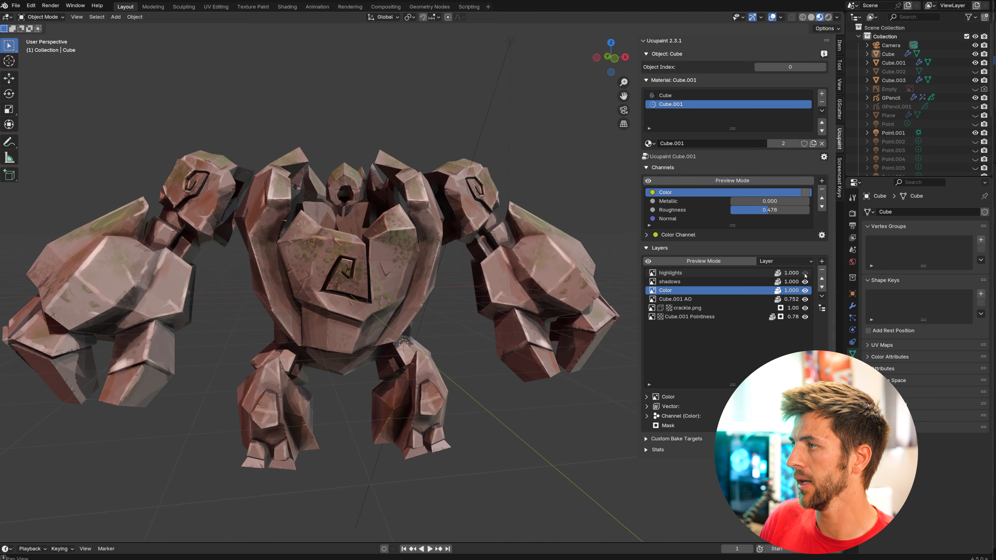
{"action": "left_click", "coordinate": [805, 274]}
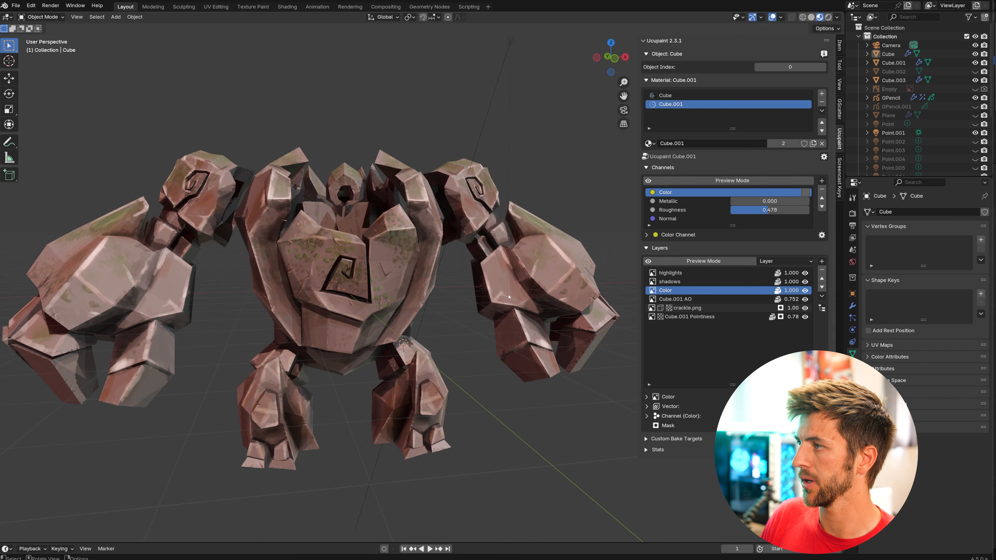
{"action": "scroll", "coordinate": [463, 304], "scroll_direction": "down", "scroll_amount": 2}
{"action": "middle_click_drag", "start_coordinate": [464, 305], "coordinate": [429, 307]}
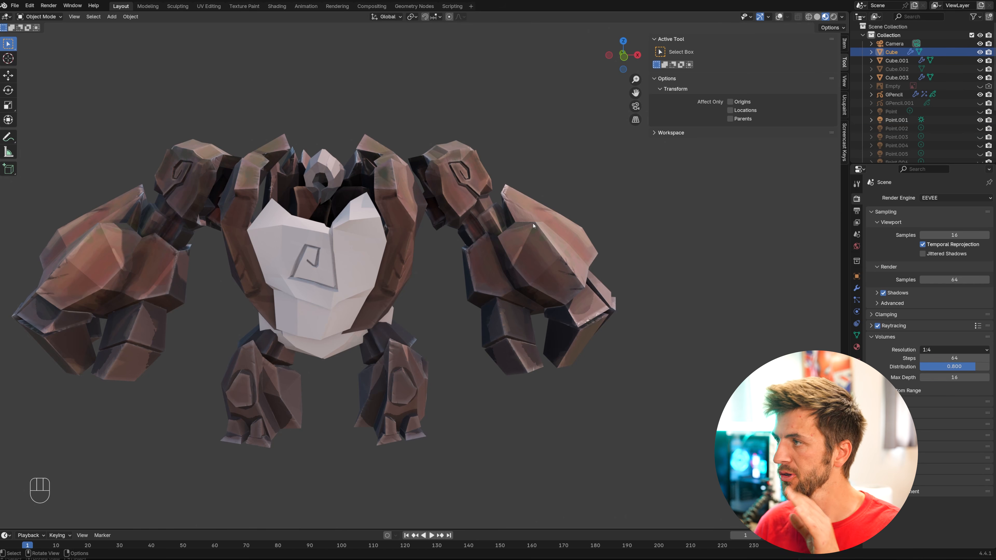
Step: Turn the viewport overlays back on and select all objects of the work-in-progress golem
{"action": "key", "text": "shift+alt+z"}
{"action": "key", "text": "a"}
{"action": "key", "text": "a"}
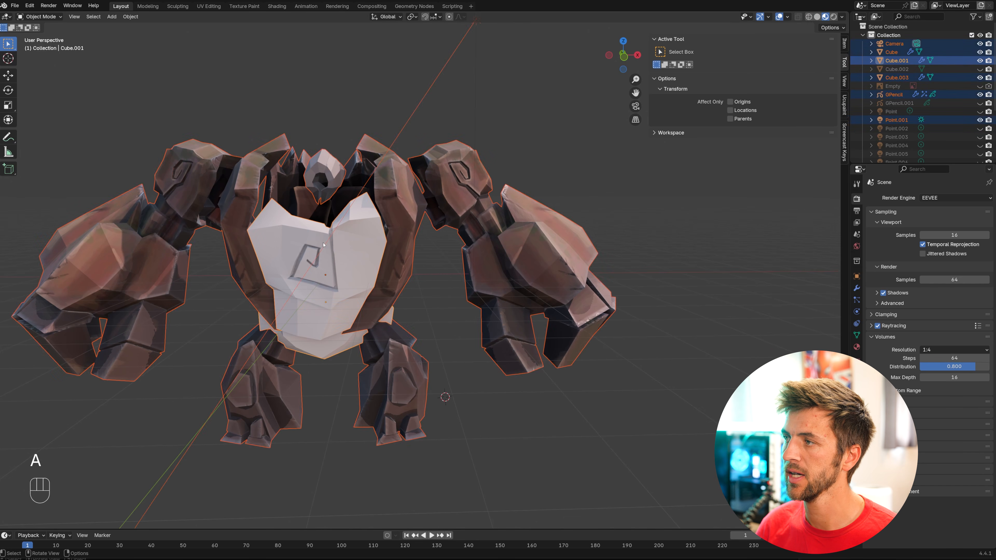
Step: Bring up the Ucupaint setup of the Cube object and then that of the chest object Cube.001
{"action": "scroll", "coordinate": [418, 269], "scroll_direction": "down", "scroll_amount": 1}
{"action": "middle_click_drag", "start_coordinate": [425, 267], "coordinate": [437, 271]}
{"action": "scroll", "coordinate": [437, 271], "scroll_direction": "up", "scroll_amount": 2}
{"action": "left_click", "coordinate": [846, 107]}
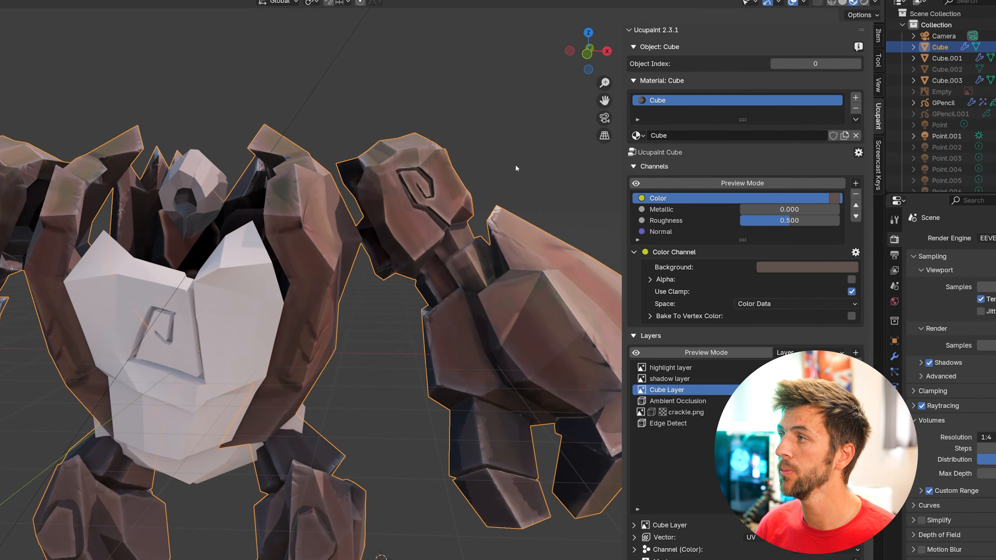
{"action": "left_click", "coordinate": [514, 165]}
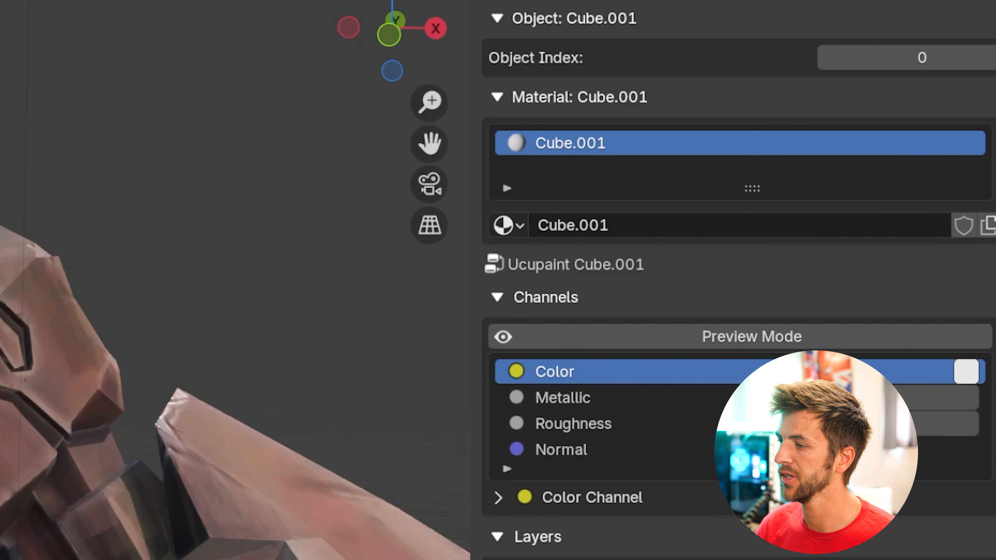
Step: Select the golem's untextured chest object Cube.001 and assign the existing Cube material to it
{"action": "left_click", "coordinate": [47, 393]}
{"action": "left_click", "coordinate": [356, 231]}
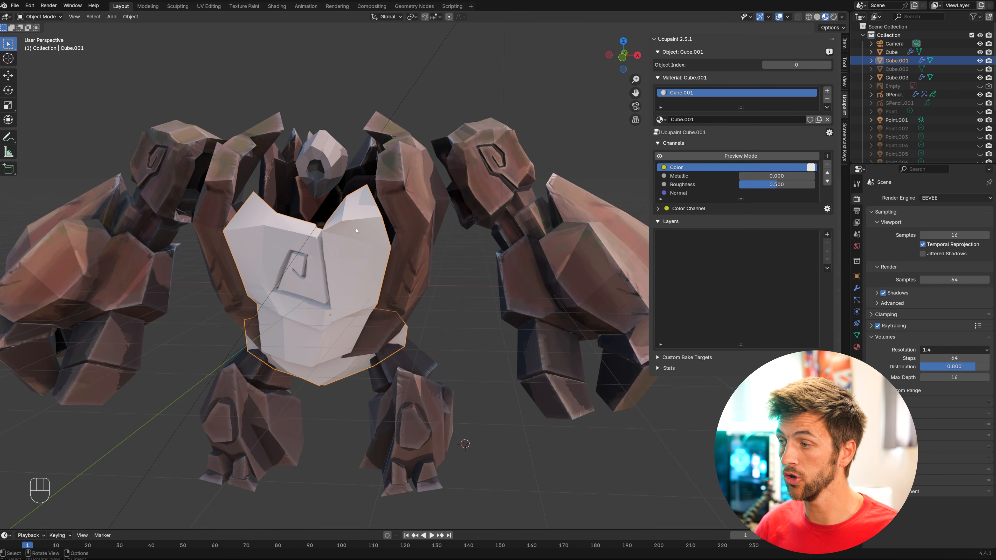
{"action": "left_click", "coordinate": [661, 119]}
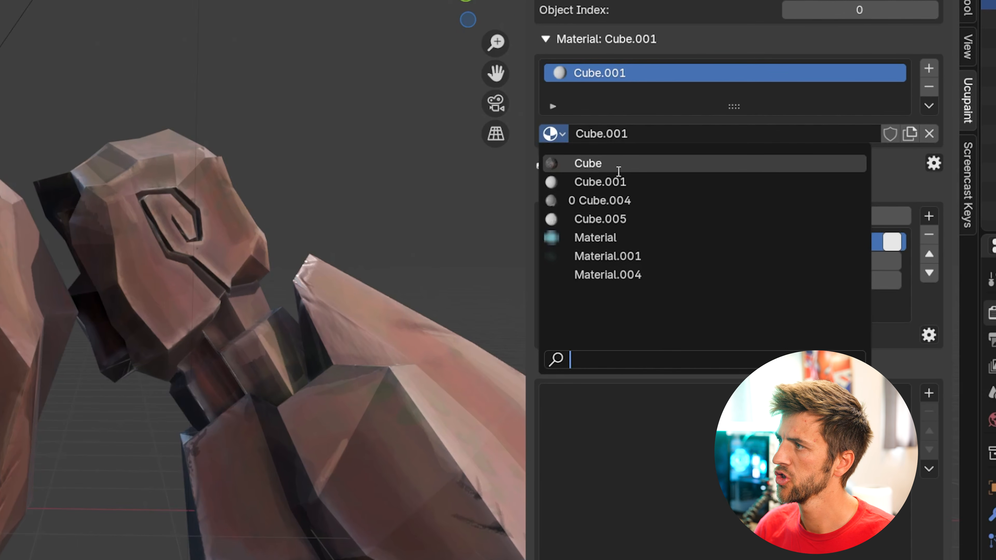
{"action": "left_click", "coordinate": [677, 132]}
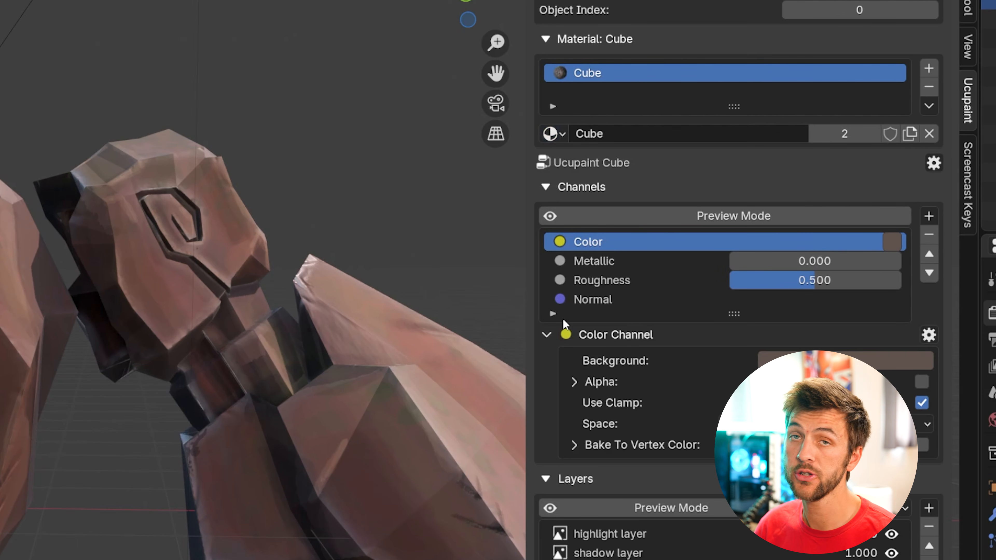
Step: Make the chest's material single-user and fix its shared layers by duplicating the Ucupaint nodes as Ucupaint Cube 1 for only the active object
{"action": "left_click", "coordinate": [853, 136]}
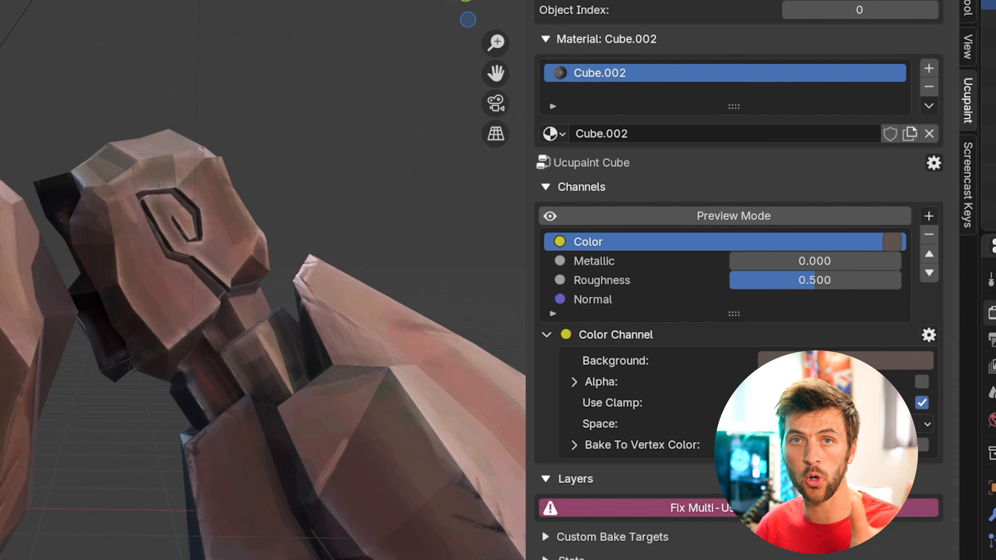
{"action": "left_click", "coordinate": [784, 507]}
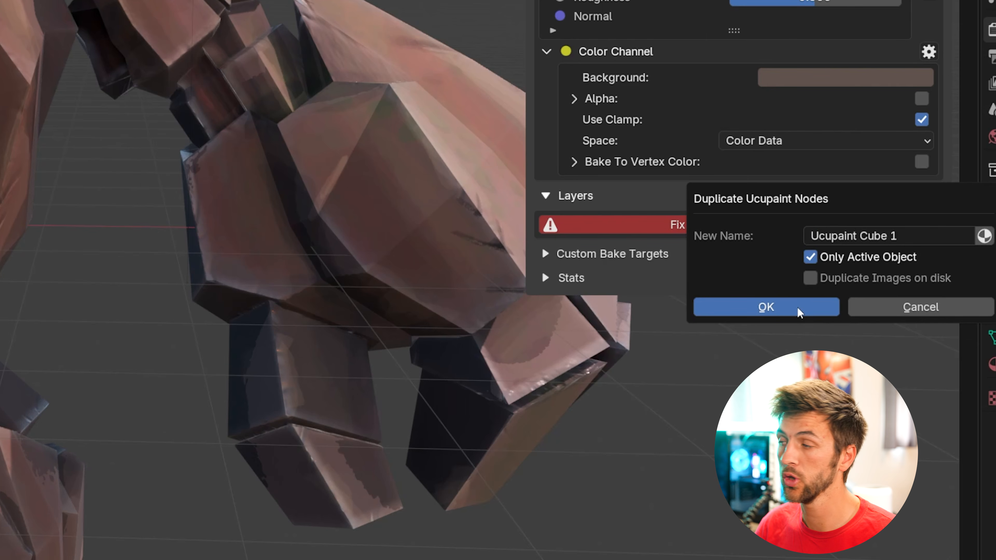
{"action": "left_click", "coordinate": [799, 310]}
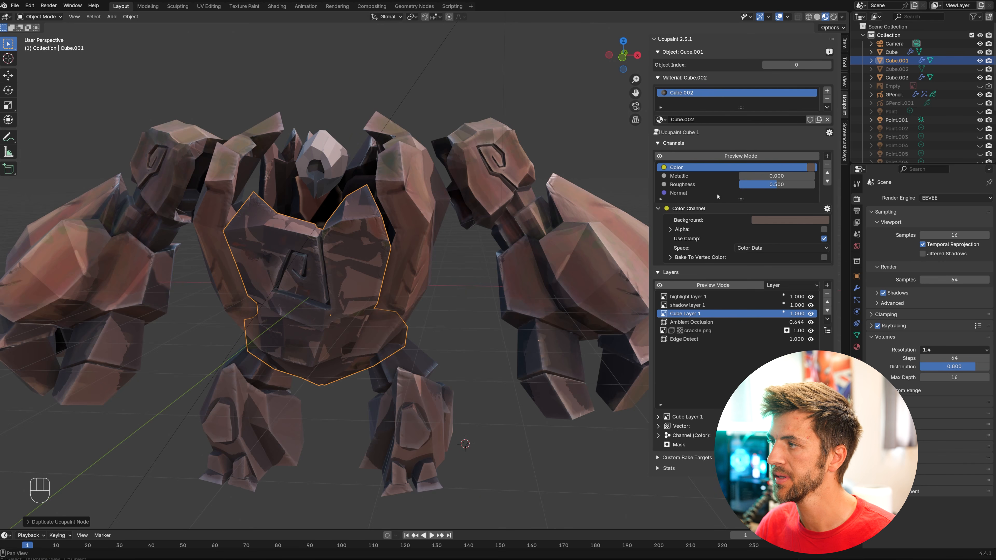
Step: Rebake the chest's Ambient Occlusion layer at 1024 resolution with 32 samples, 5 px margin, GPU Compute and denoising
{"action": "middle_click_drag", "start_coordinate": [404, 258], "coordinate": [394, 262]}
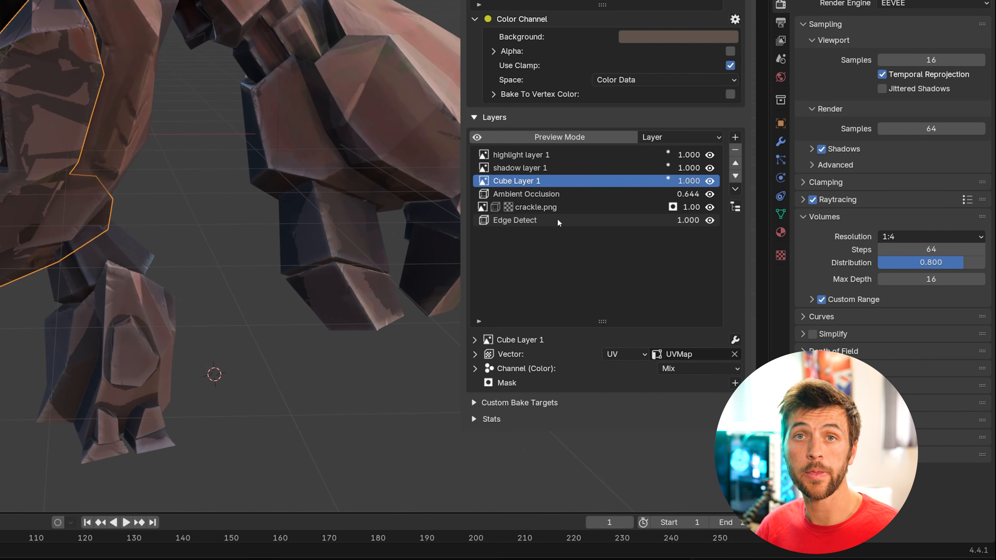
{"action": "left_click", "coordinate": [713, 322]}
{"action": "scroll", "coordinate": [796, 446], "scroll_direction": "down", "scroll_amount": 2}
{"action": "scroll", "coordinate": [688, 387], "scroll_direction": "down", "scroll_amount": 2}
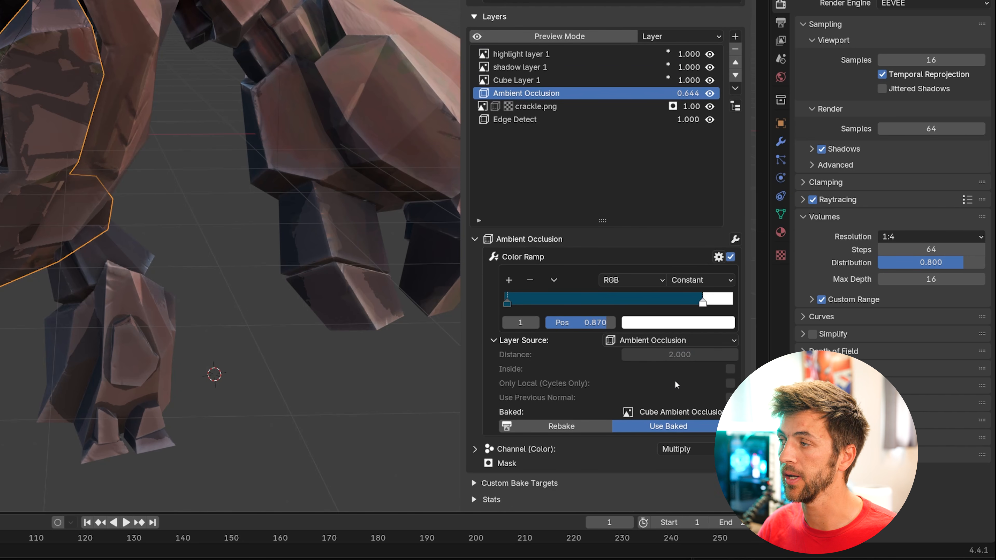
{"action": "left_click", "coordinate": [561, 426]}
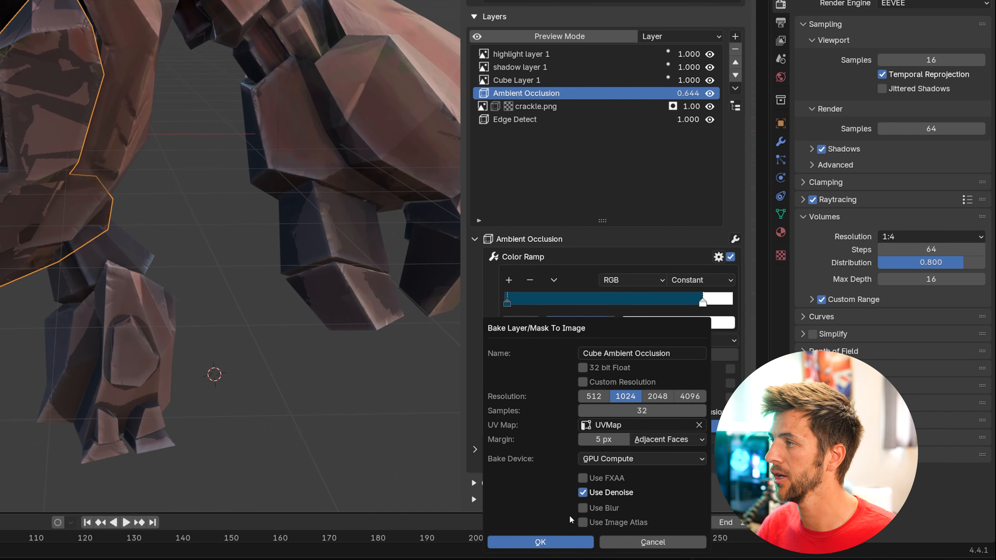
{"action": "left_click", "coordinate": [563, 540]}
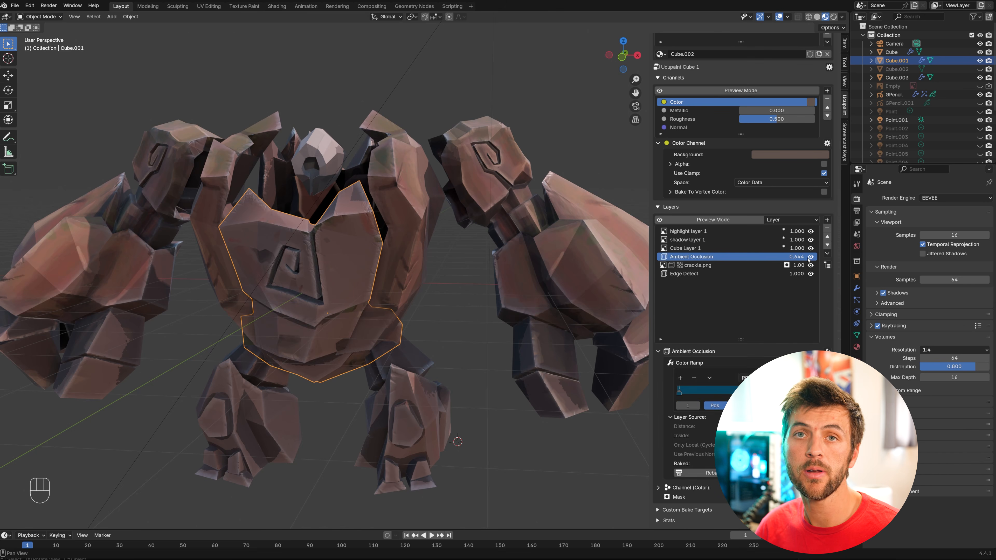
Step: Toggle the Ambient Occlusion layer's visibility to compare the chest texture with and without it
{"action": "left_click", "coordinate": [809, 258]}
{"action": "left_click", "coordinate": [809, 259]}
{"action": "left_click", "coordinate": [809, 259]}
{"action": "left_click", "coordinate": [809, 259]}
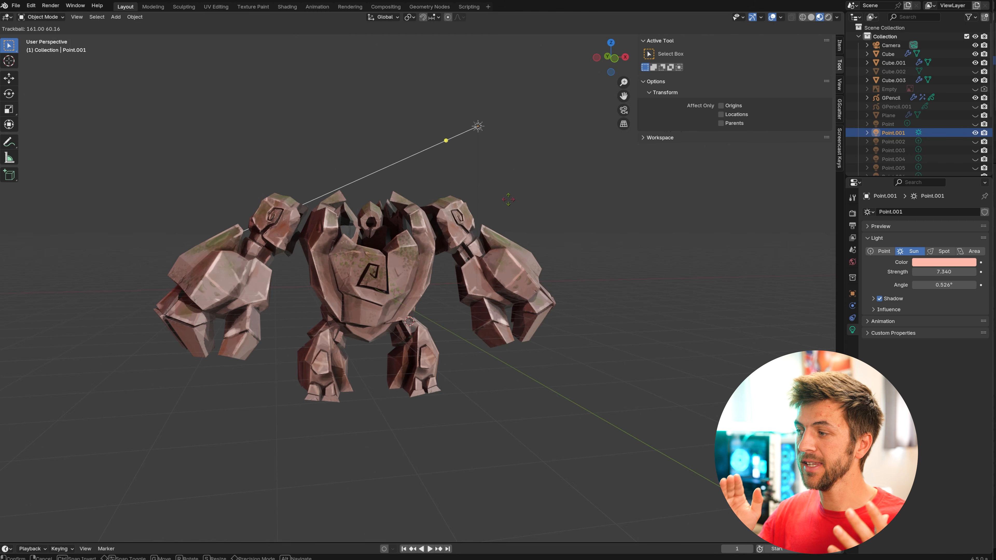
Step: Rotate the sun light Point.001 freely with trackball rotation to try different light directions on the finished golem
{"action": "key", "text": "r"}
{"action": "key", "text": "r"}
{"action": "left_click", "coordinate": [400, 232]}
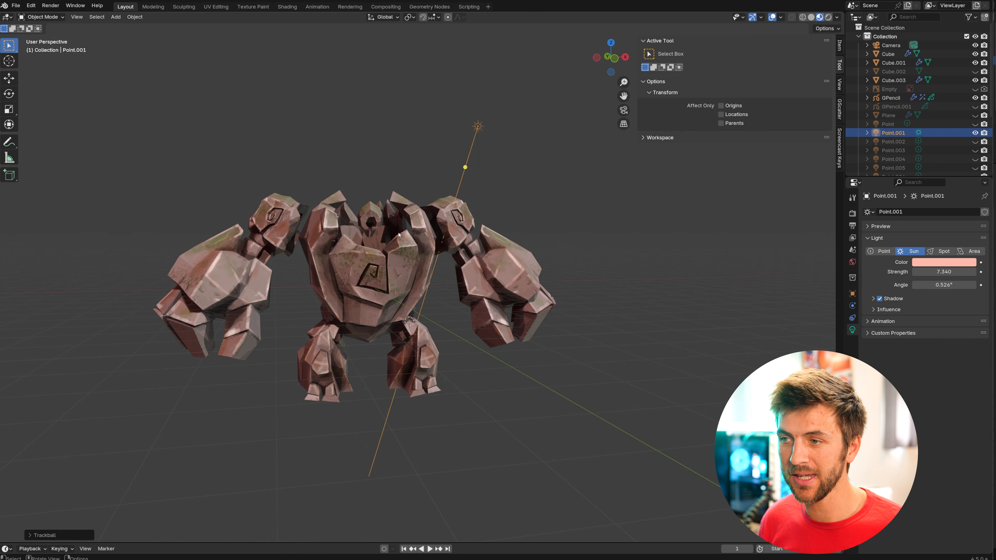
{"action": "scroll", "coordinate": [401, 232], "scroll_direction": "up", "scroll_amount": 3}
{"action": "key", "text": "r"}
{"action": "key", "text": "r"}
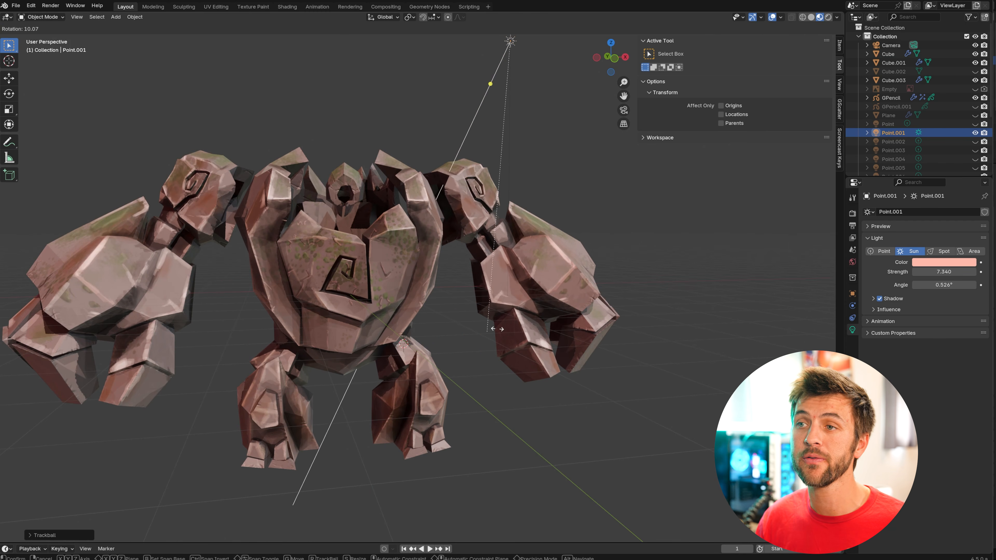
{"action": "key", "text": "r"}
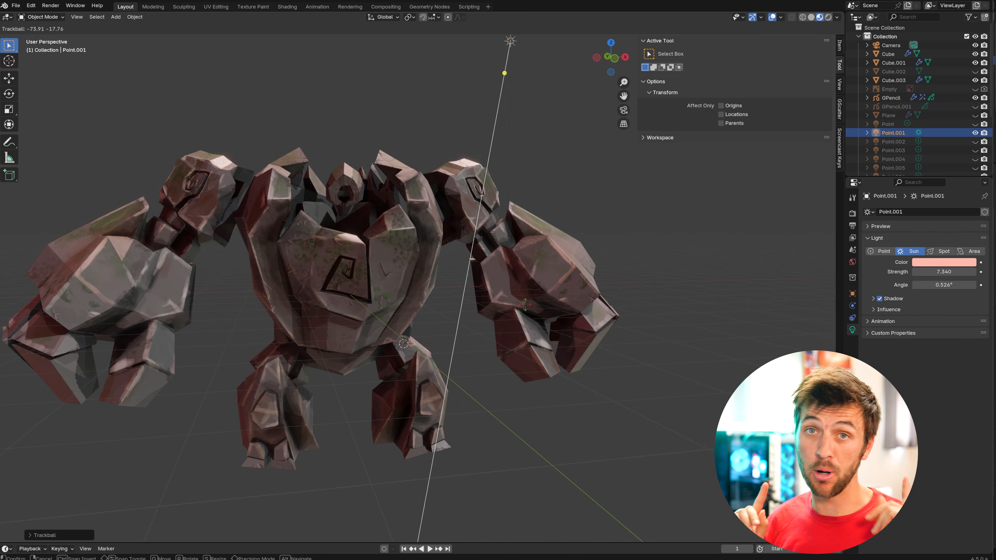
{"action": "left_click", "coordinate": [499, 313]}
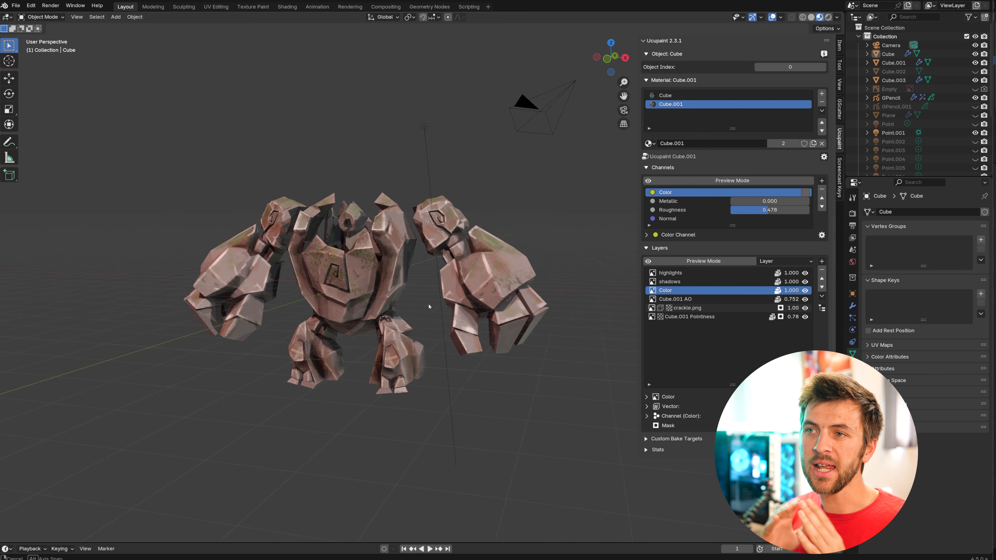
Step: Add a plane at the 3D cursor on the golem's leg and rotate it upright in front of the shin
{"action": "middle_click_drag", "start_coordinate": [429, 304], "coordinate": [443, 344]}
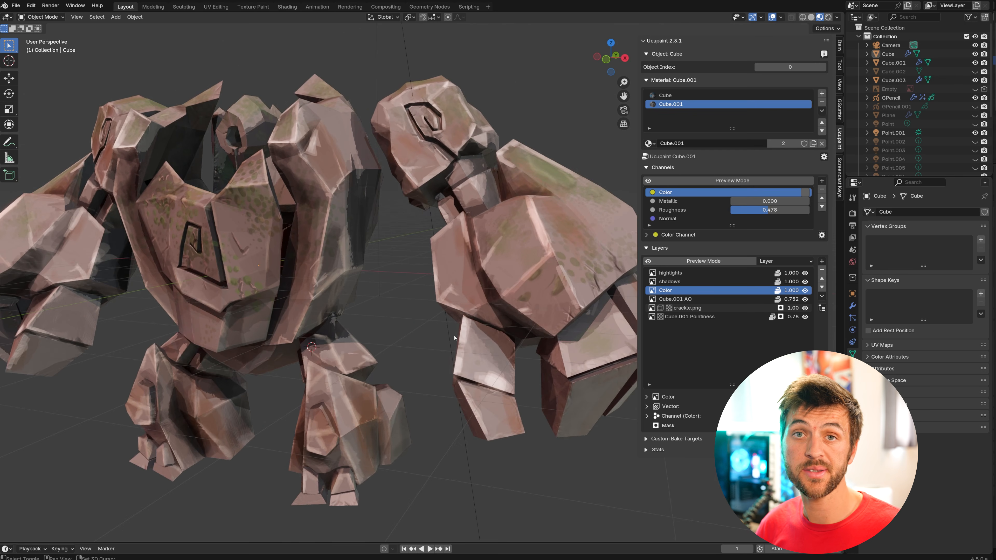
{"action": "middle_click_drag", "start_coordinate": [452, 345], "coordinate": [387, 335]}
{"action": "scroll", "coordinate": [380, 334], "scroll_direction": "up", "scroll_amount": 3}
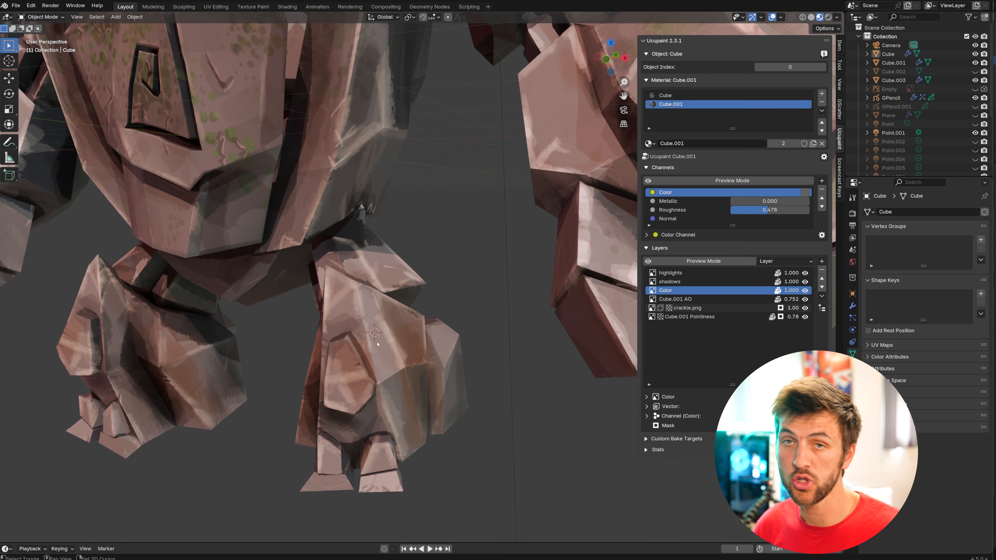
{"action": "key", "text": "shift+a"}
{"action": "mouse_move", "coordinate": [386, 345]}
{"action": "left_click", "coordinate": [431, 351]}
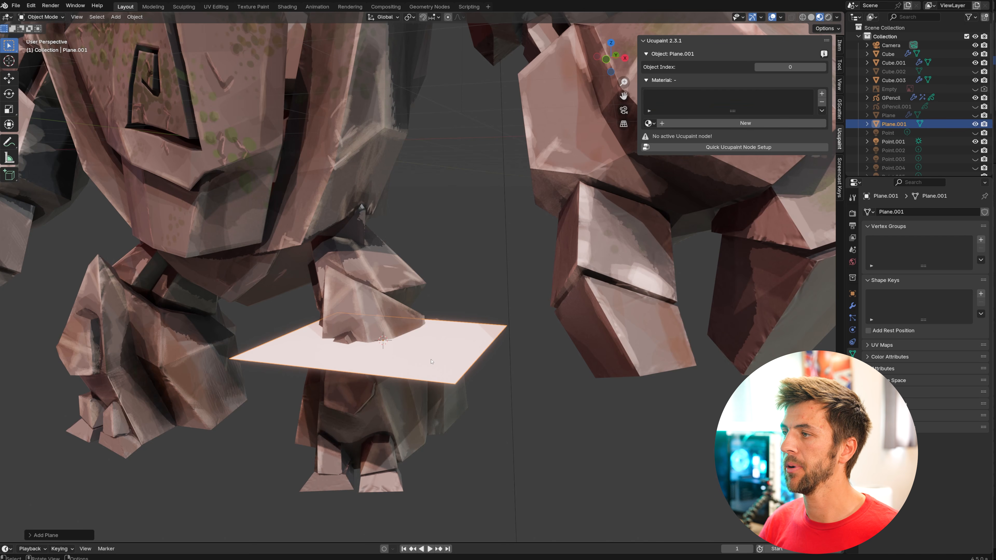
{"action": "key", "text": "r"}
{"action": "key", "text": "r"}
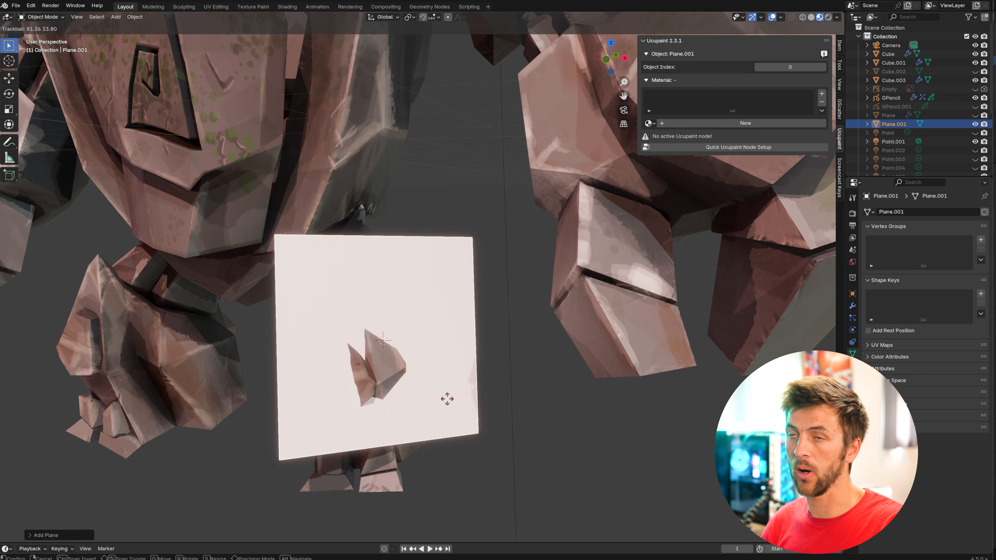
{"action": "left_click", "coordinate": [447, 398]}
Step: Subdivide the new plane's mesh twice in Edit Mode and return to Object Mode
{"action": "key", "text": "Tab"}
{"action": "right_click", "coordinate": [392, 316]}
{"action": "left_click", "coordinate": [394, 321]}
{"action": "right_click", "coordinate": [373, 322]}
{"action": "left_click", "coordinate": [374, 324]}
{"action": "key", "text": "Tab"}
Step: Add a Shrinkwrap modifier to the plane with the Cube object as its target
{"action": "left_click", "coordinate": [855, 306]}
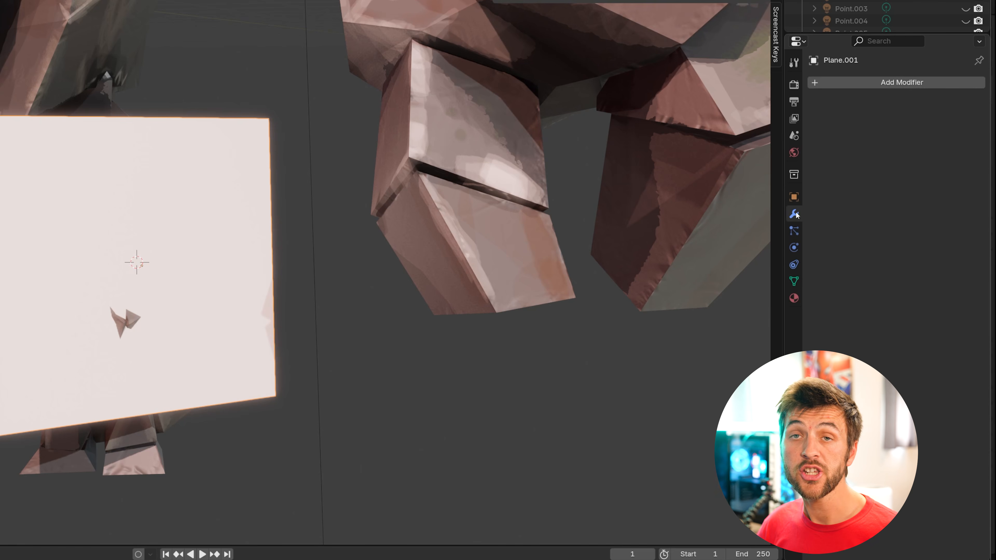
{"action": "left_click", "coordinate": [867, 82]}
{"action": "mouse_move", "coordinate": [845, 140]}
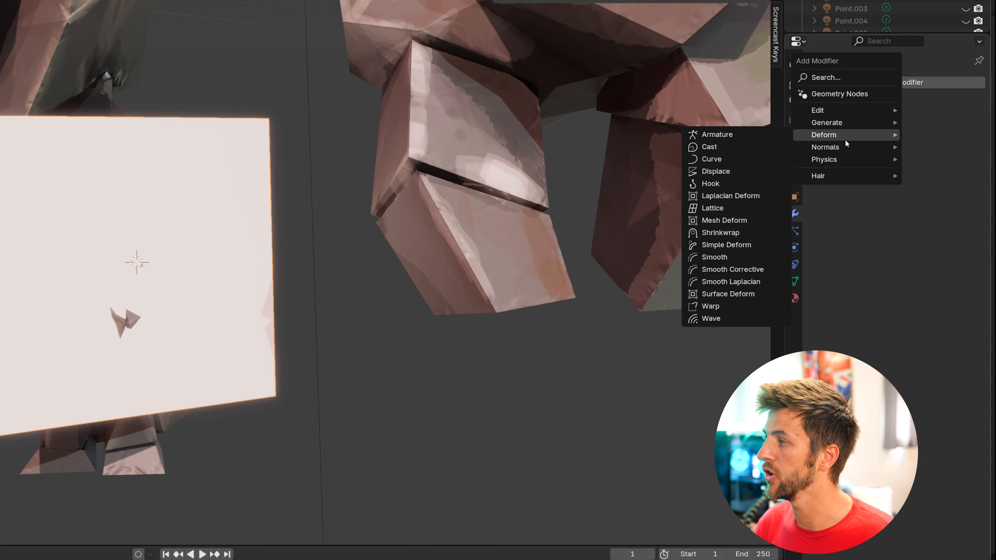
{"action": "left_click", "coordinate": [759, 234]}
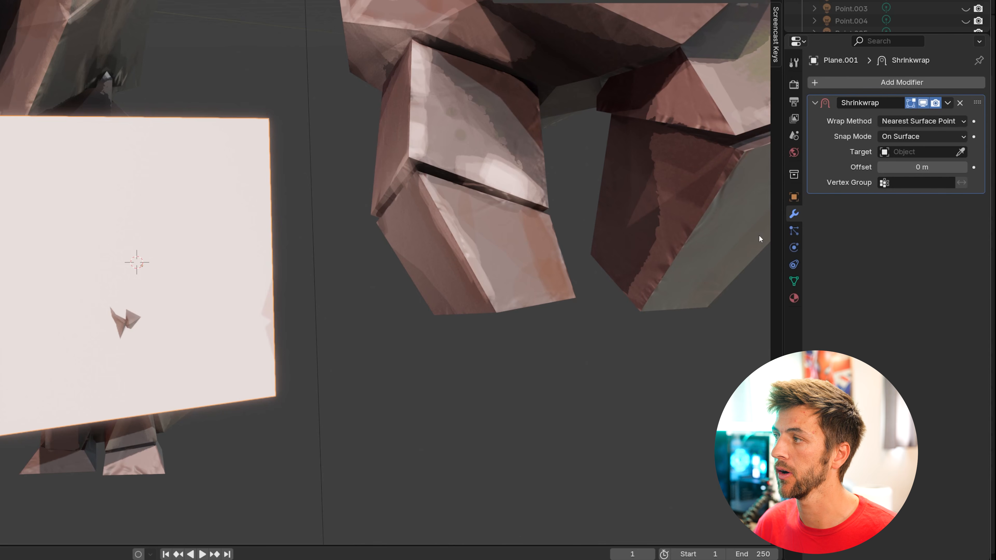
{"action": "left_click", "coordinate": [116, 31]}
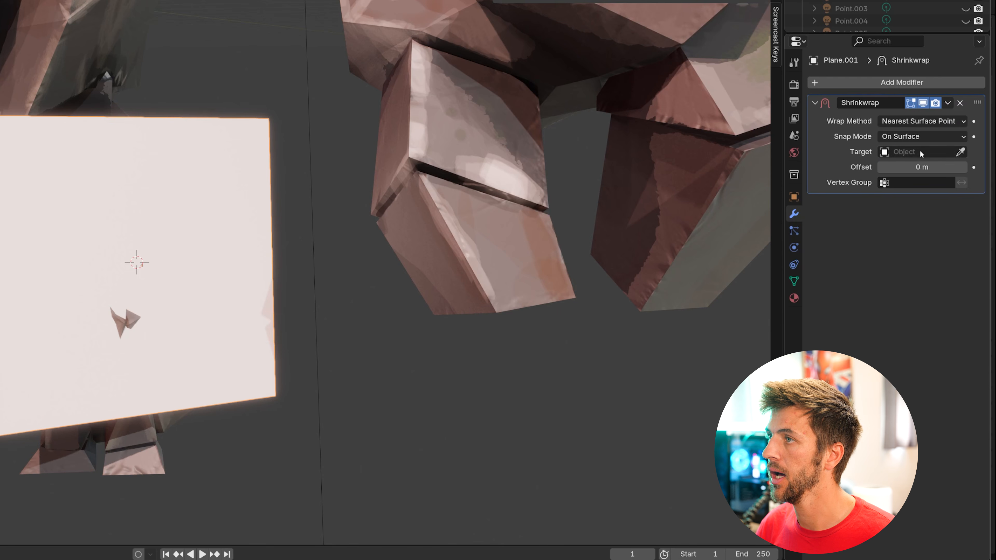
{"action": "left_click", "coordinate": [920, 151]}
{"action": "left_click", "coordinate": [900, 172]}
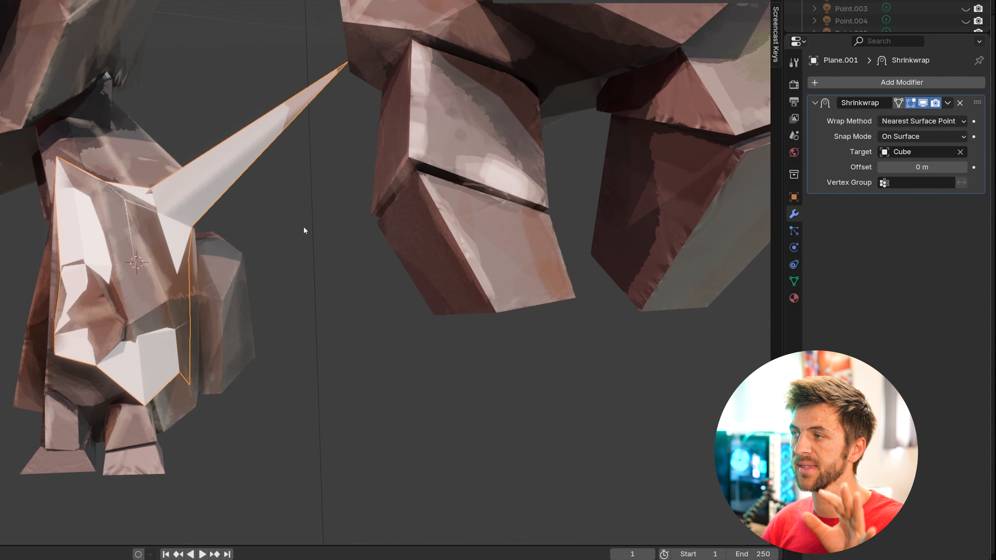
Step: Move the plane's upper corner vertices inward to fit the leg, and set the Shrinkwrap offset to 0.05 m
{"action": "middle_click_drag", "start_coordinate": [275, 223], "coordinate": [272, 223]}
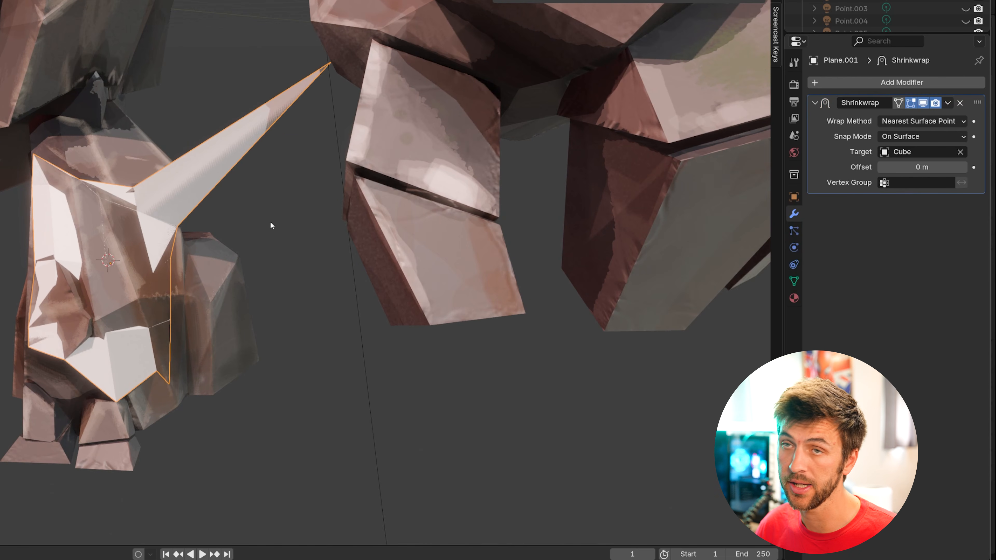
{"action": "key", "text": "Tab"}
{"action": "left_click", "coordinate": [249, 121]}
{"action": "key", "text": "g"}
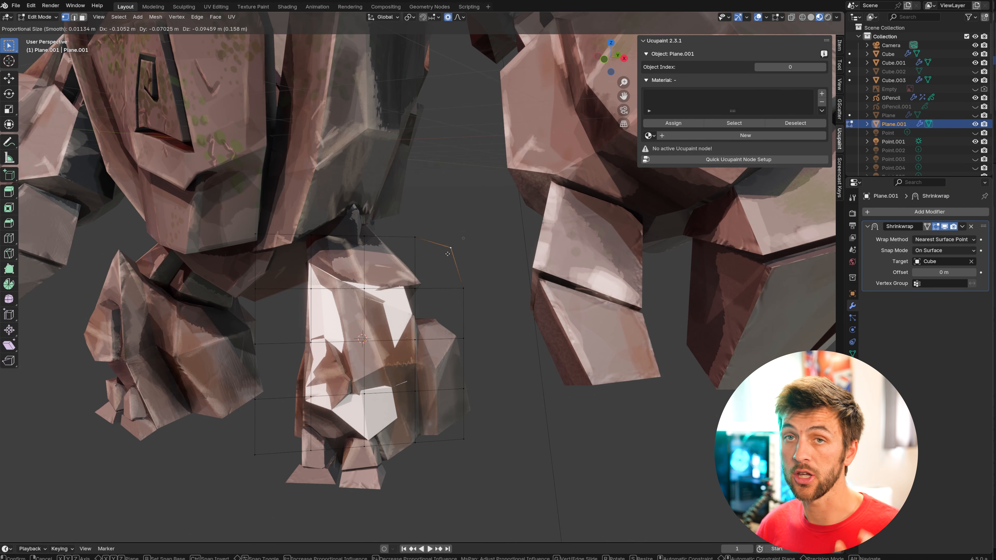
{"action": "left_click", "coordinate": [462, 254]}
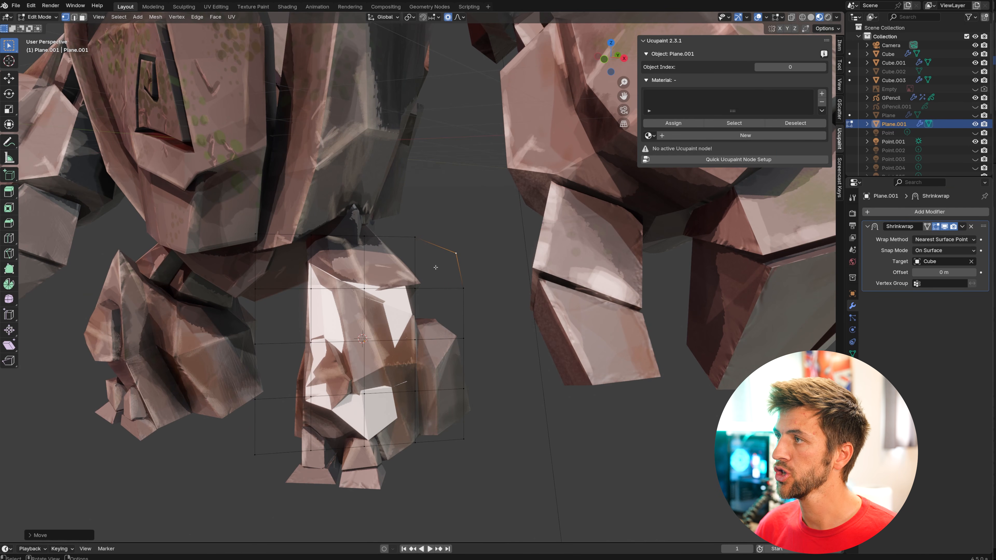
{"action": "left_click", "coordinate": [260, 236]}
{"action": "key", "text": "g"}
{"action": "left_click", "coordinate": [273, 249]}
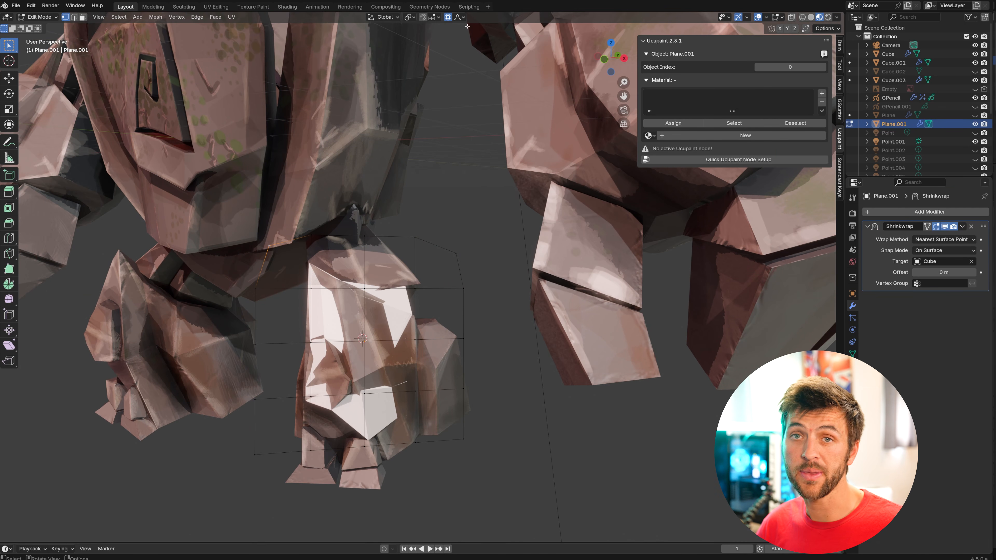
{"action": "key", "text": "g"}
{"action": "left_click", "coordinate": [277, 255]}
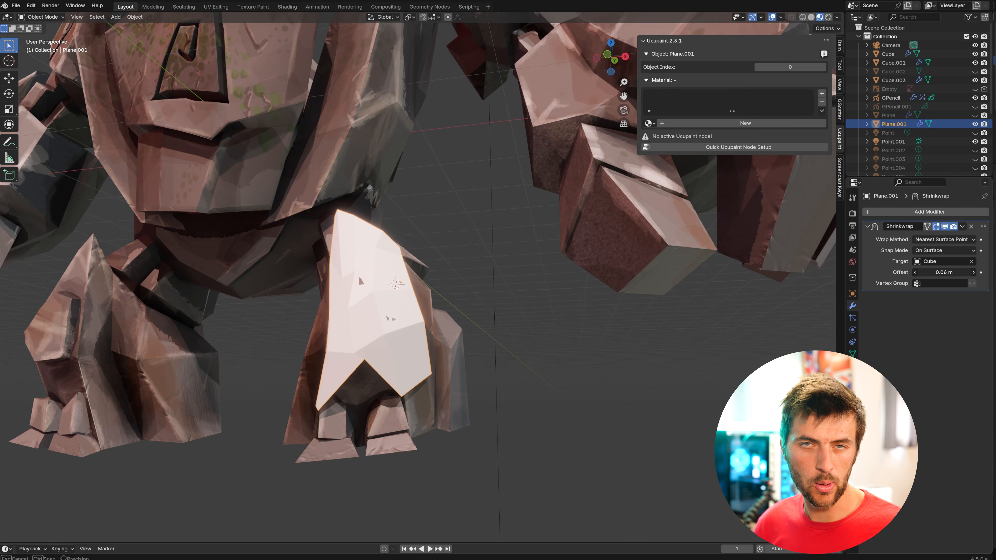
{"action": "left_click_drag", "start_coordinate": [945, 272], "coordinate": [934, 272]}
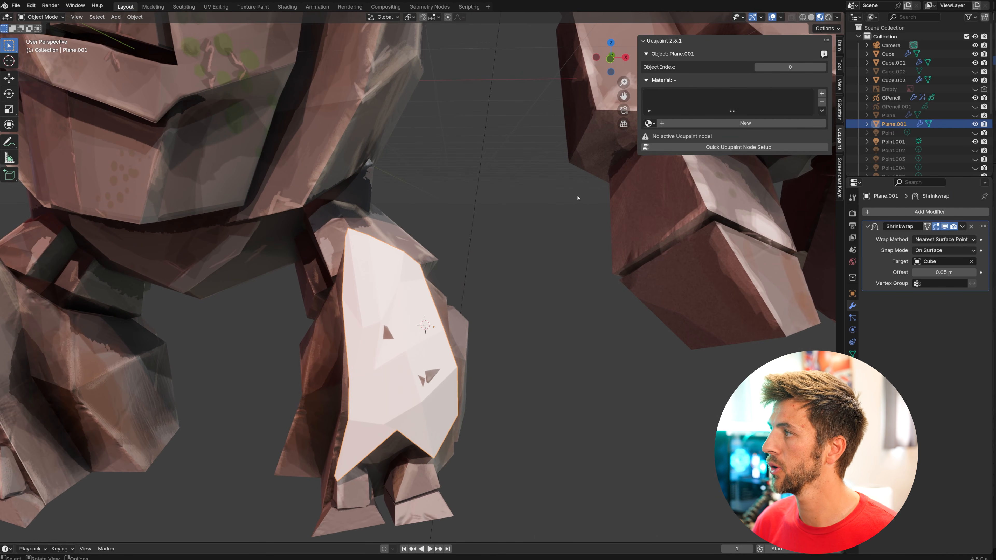
Step: Create a Principled Ucupaint setup on the plane with Color, Metallic, Roughness and Normal channels, and enable alpha for the Color channel
{"action": "left_click", "coordinate": [766, 148]}
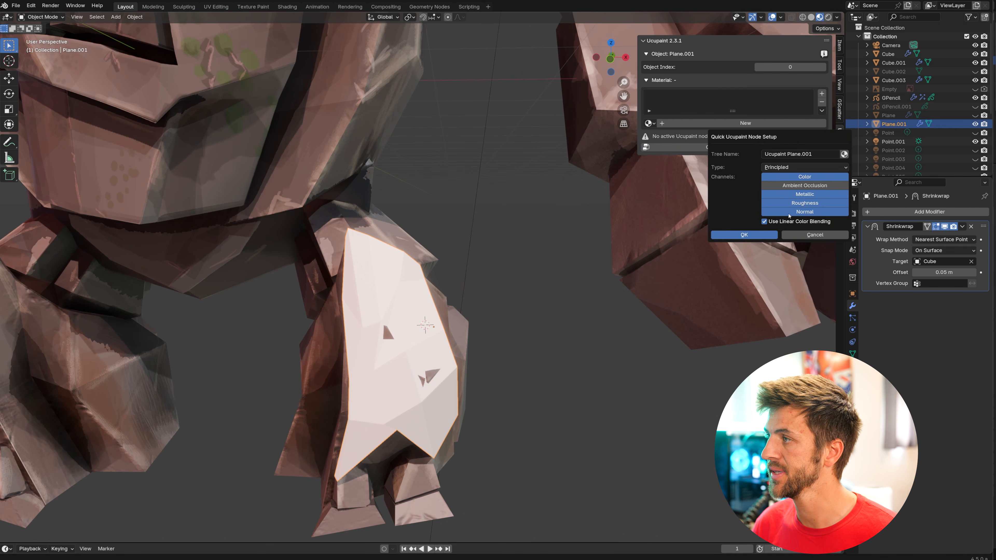
{"action": "left_click", "coordinate": [768, 235]}
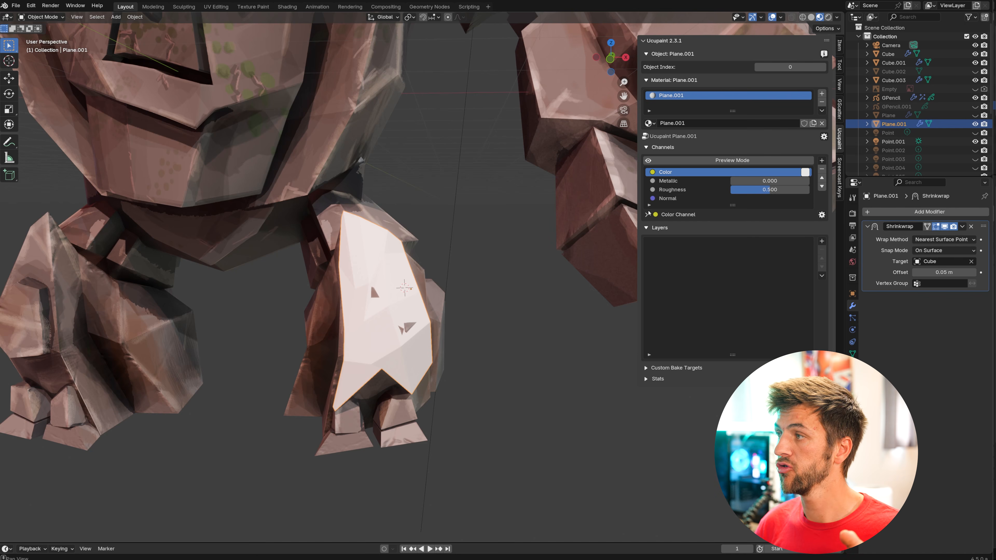
{"action": "left_click", "coordinate": [647, 214]}
{"action": "left_click", "coordinate": [659, 236]}
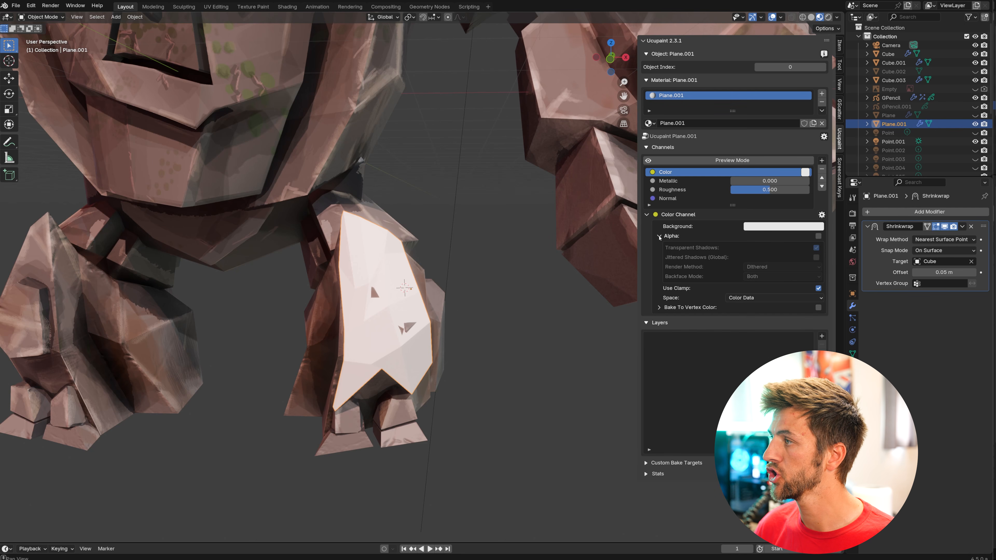
{"action": "left_click", "coordinate": [818, 237]}
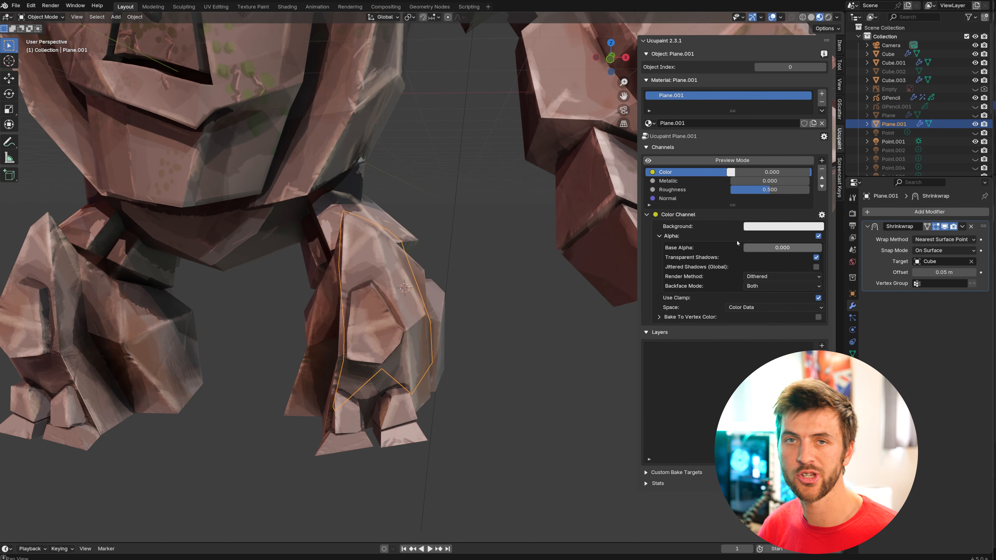
{"action": "left_click", "coordinate": [659, 236]}
Step: Switch the plane to Texture Paint mode and add a new 1024 image layer named Plane.001 Layer on the Color channel
{"action": "left_click", "coordinate": [41, 17]}
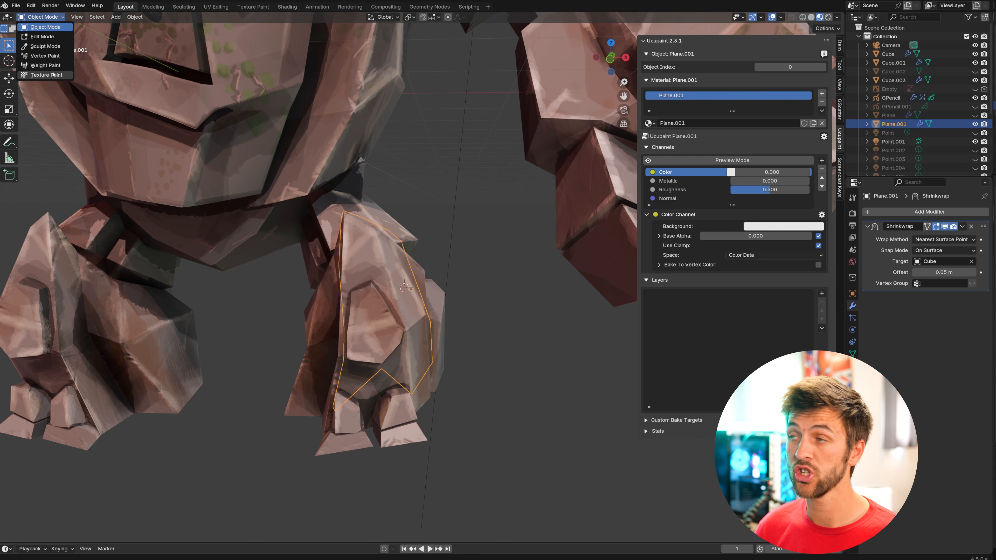
{"action": "left_click", "coordinate": [54, 75]}
{"action": "left_click", "coordinate": [821, 293]}
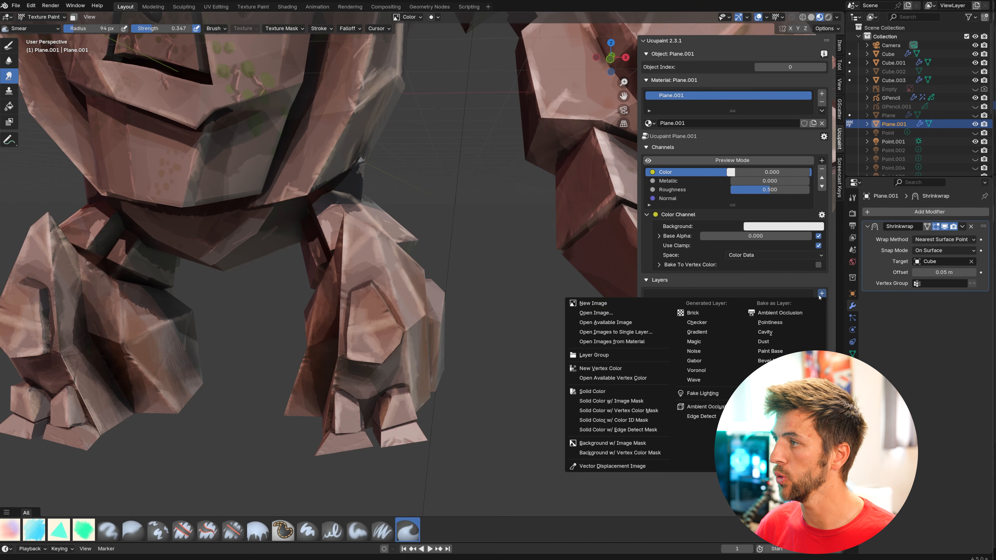
{"action": "left_click", "coordinate": [619, 307]}
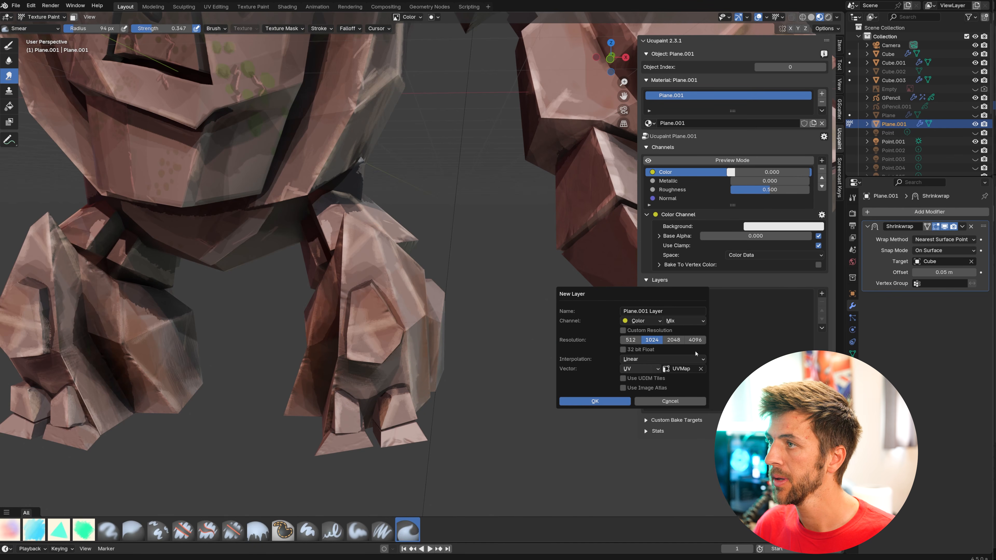
{"action": "left_click", "coordinate": [609, 401]}
Step: Paint medium-green moss patches over the leg plane with the CR flat triangle brush at a 46 px radius
{"action": "left_click", "coordinate": [59, 532]}
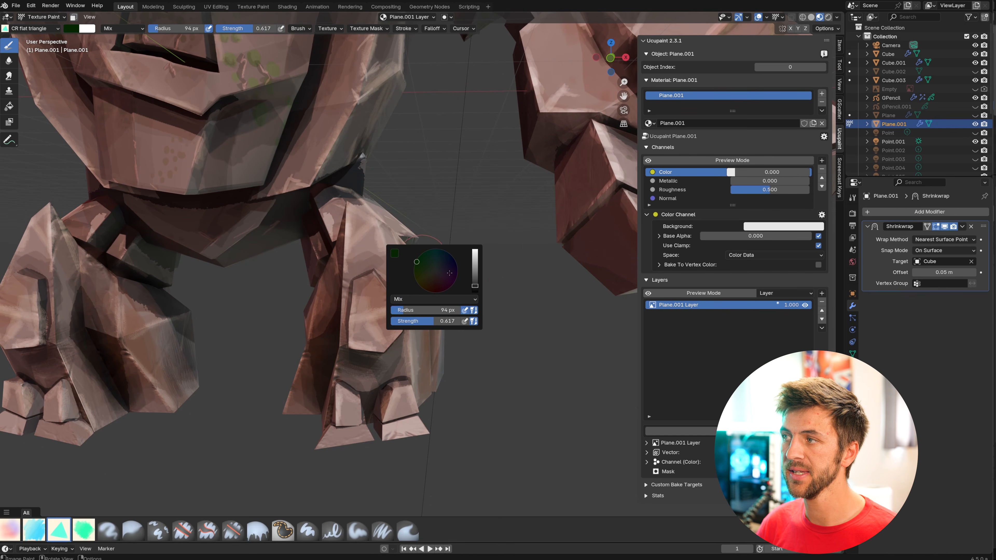
{"action": "left_click_drag", "start_coordinate": [475, 286], "coordinate": [475, 271]}
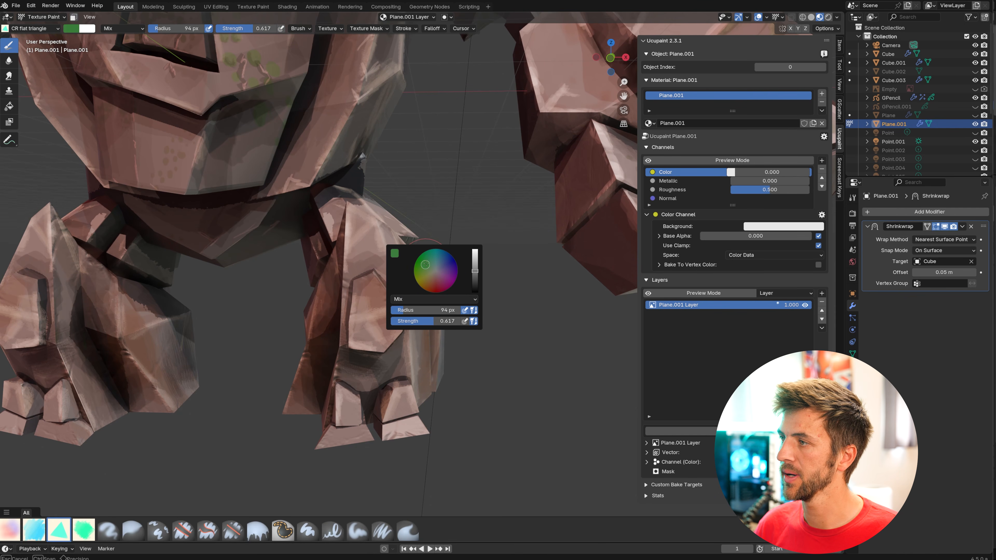
{"action": "left_click_drag", "start_coordinate": [475, 271], "coordinate": [475, 277]}
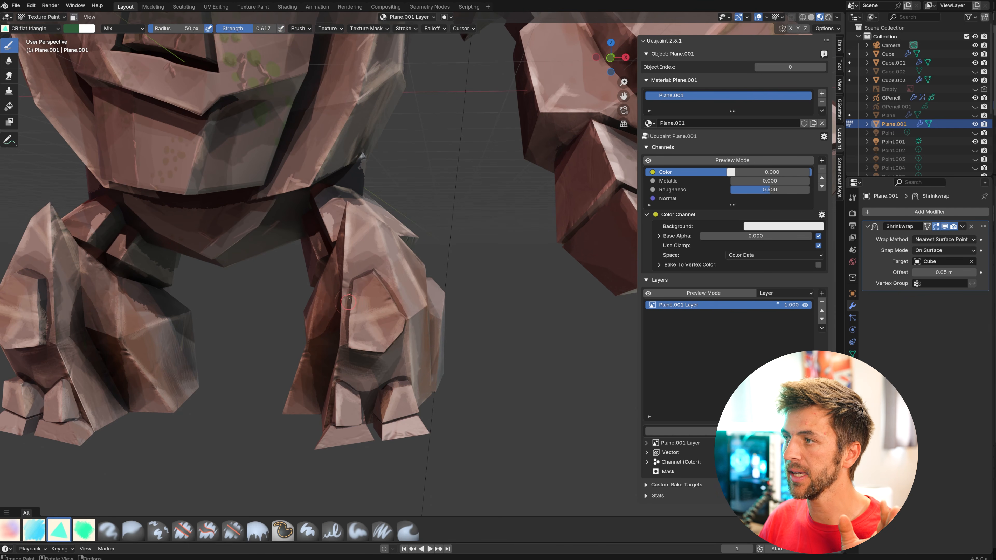
{"action": "key", "text": "f"}
{"action": "mouse_move", "coordinate": [348, 311]}
{"action": "left_mouse_down"}
{"action": "mouse_move", "coordinate": [350, 320]}
{"action": "mouse_move", "coordinate": [357, 277]}
{"action": "left_mouse_up"}
{"action": "left_click", "coordinate": [362, 314]}
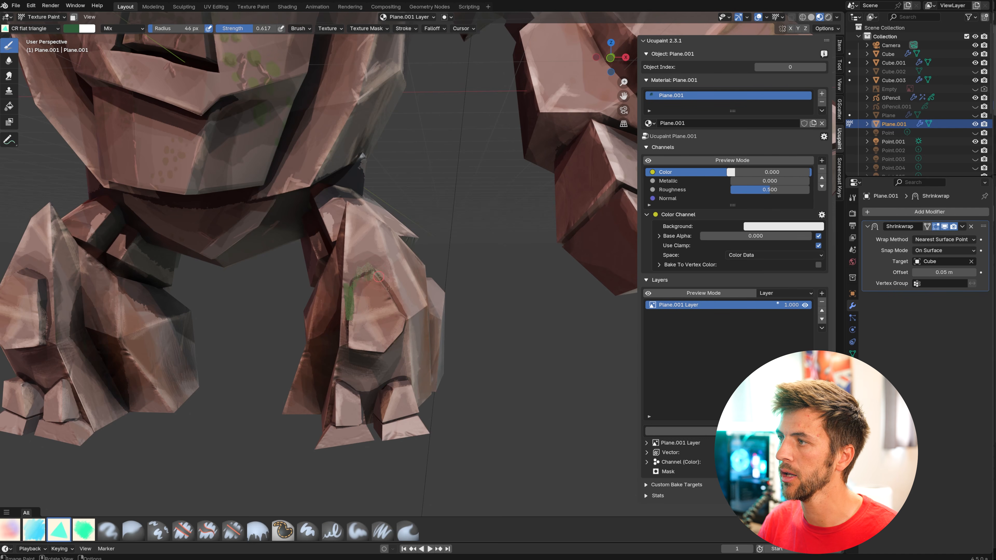
{"action": "middle_click_drag", "start_coordinate": [396, 302], "coordinate": [400, 272]}
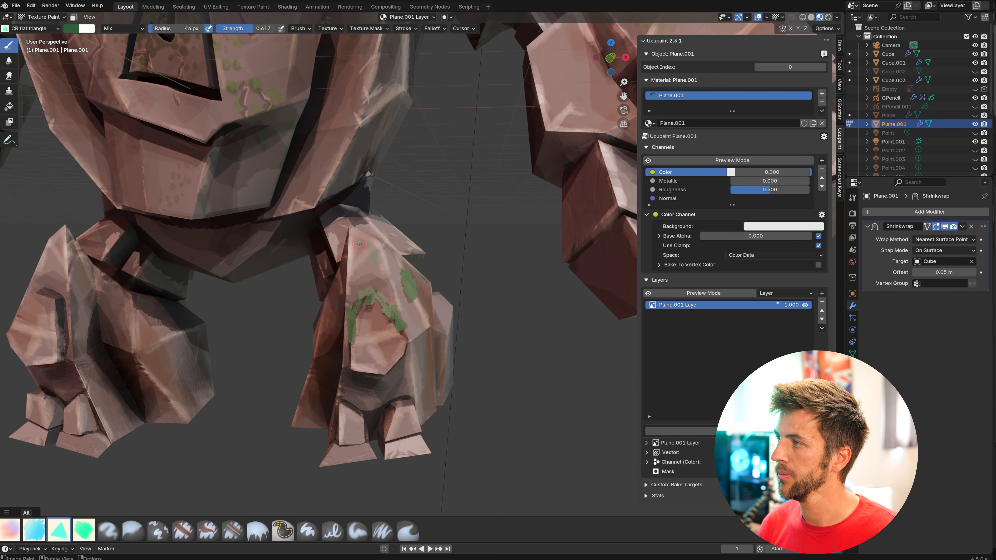
{"action": "left_click_drag", "start_coordinate": [360, 244], "coordinate": [348, 260]}
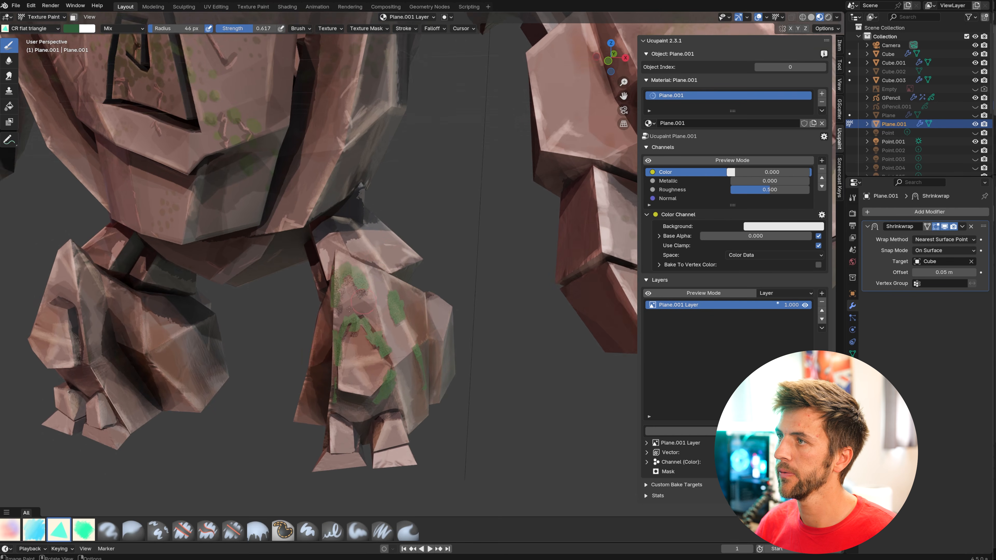
{"action": "middle_click_drag", "start_coordinate": [506, 292], "coordinate": [522, 283]}
Step: Adjust the brush colour, reduce the brush to 27 px radius and 0.297 strength, and paint finer shading into the leg's moss
{"action": "right_click", "coordinate": [523, 285]}
{"action": "left_click_drag", "start_coordinate": [540, 241], "coordinate": [541, 231]}
{"action": "key", "text": "f"}
{"action": "left_click", "coordinate": [379, 335]}
{"action": "mouse_move", "coordinate": [387, 329]}
{"action": "left_mouse_down"}
{"action": "mouse_move", "coordinate": [392, 337]}
{"action": "mouse_move", "coordinate": [348, 321]}
{"action": "mouse_move", "coordinate": [406, 312]}
{"action": "left_mouse_up"}
{"action": "right_click", "coordinate": [375, 315]}
{"action": "middle_click_drag", "start_coordinate": [408, 310], "coordinate": [495, 296]}
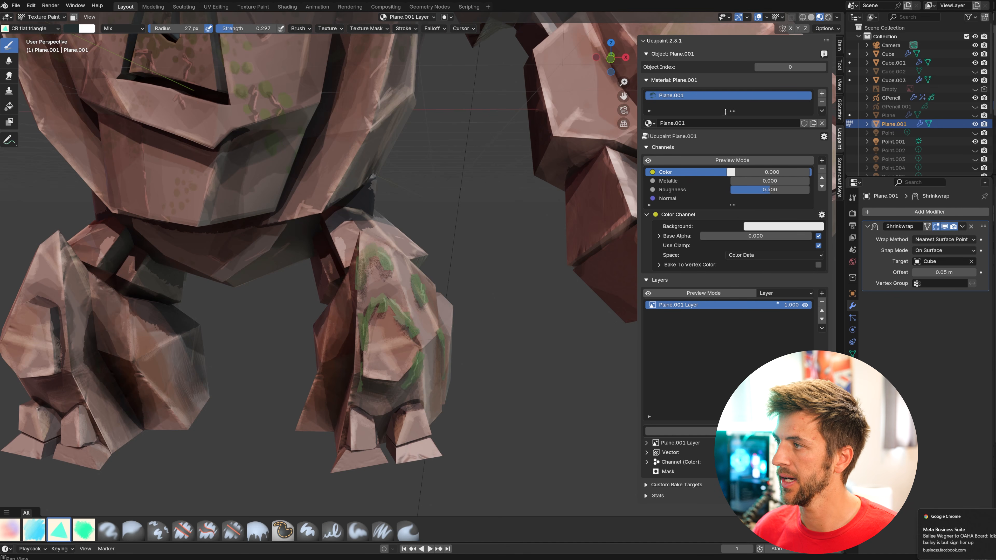
Step: In Edit Mode, move a copy of the moss plane up to the golem's upper arm and scale it to fit
{"action": "scroll", "coordinate": [355, 297], "scroll_direction": "down", "scroll_amount": 3}
{"action": "mouse_move", "coordinate": [355, 297]}
{"action": "middle_mouse_down"}
{"action": "mouse_move", "coordinate": [333, 299]}
{"action": "mouse_move", "coordinate": [353, 304]}
{"action": "middle_mouse_up"}
{"action": "key", "text": "Tab"}
{"action": "left_click", "coordinate": [322, 326]}
{"action": "key", "text": "g"}
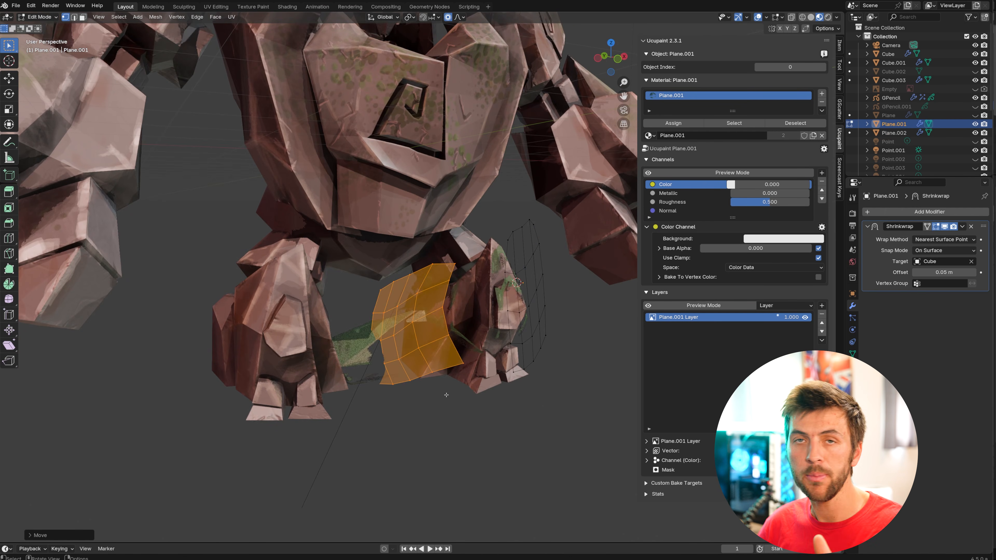
{"action": "scroll", "coordinate": [402, 388], "scroll_direction": "up", "scroll_amount": 3, "text": "alt"}
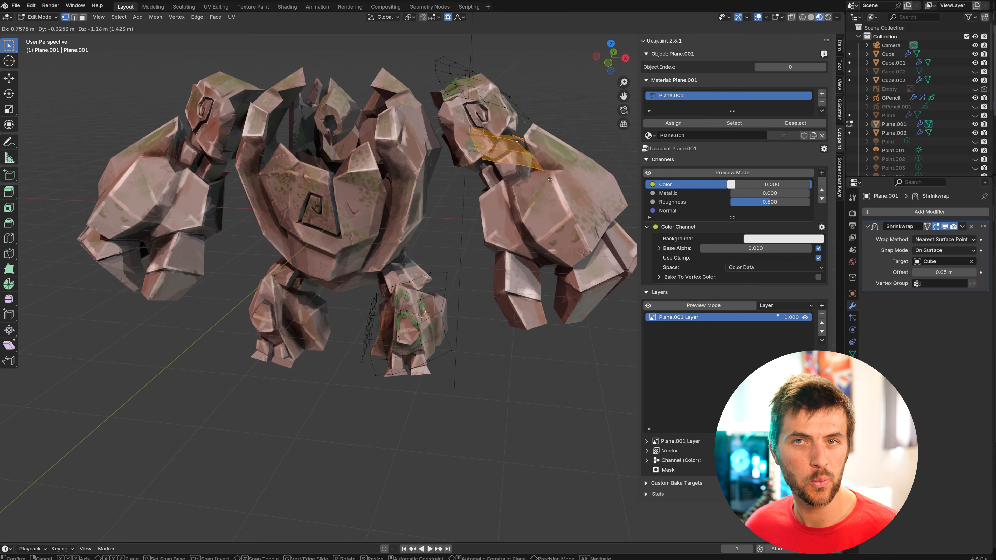
{"action": "key", "text": "s"}
{"action": "left_click", "coordinate": [568, 198]}
Step: Select the whole linked moss plane at the upper arm, then rotate and reposition it against the rock
{"action": "key", "text": "g"}
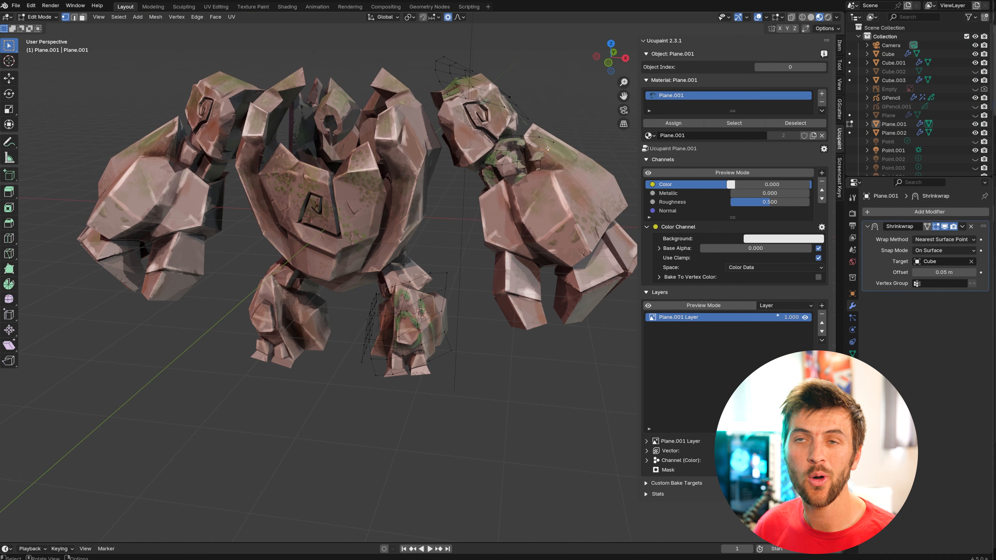
{"action": "key", "text": "l"}
{"action": "key", "text": "r"}
{"action": "left_click", "coordinate": [459, 253]}
{"action": "key", "text": "g"}
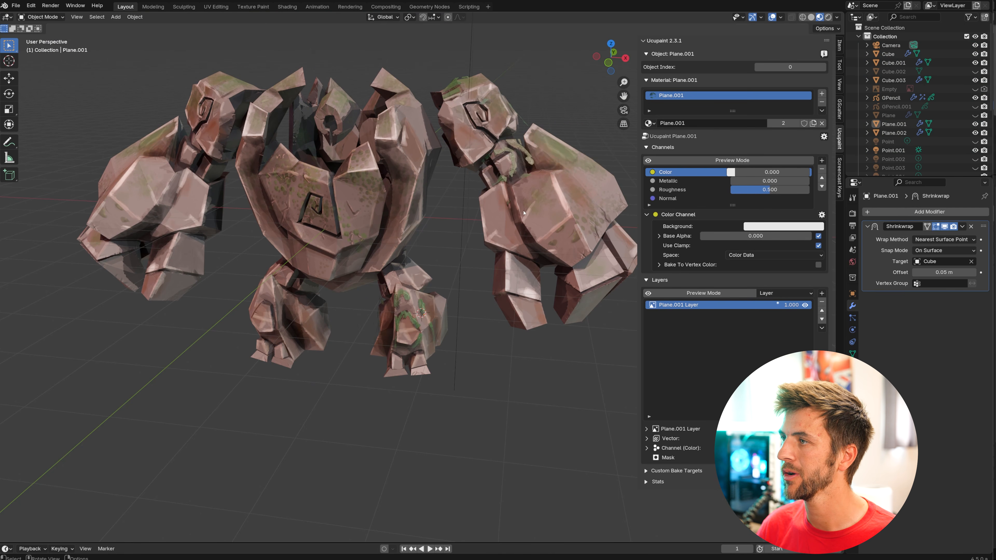
Step: Duplicate the moss plane mesh onto the golem's other leg and return to Object Mode
{"action": "key", "text": "shift+d"}
{"action": "left_click", "coordinate": [355, 340]}
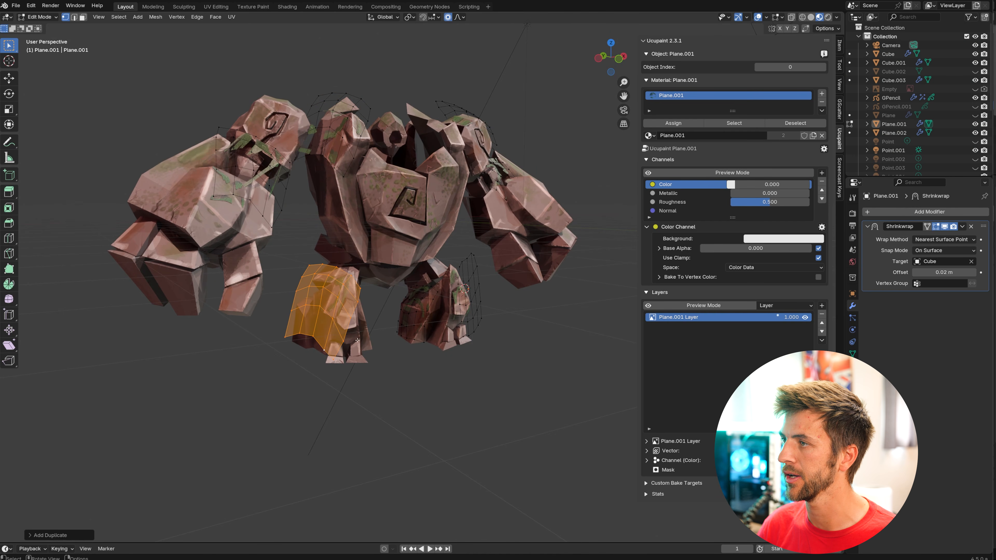
{"action": "key", "text": "Tab"}
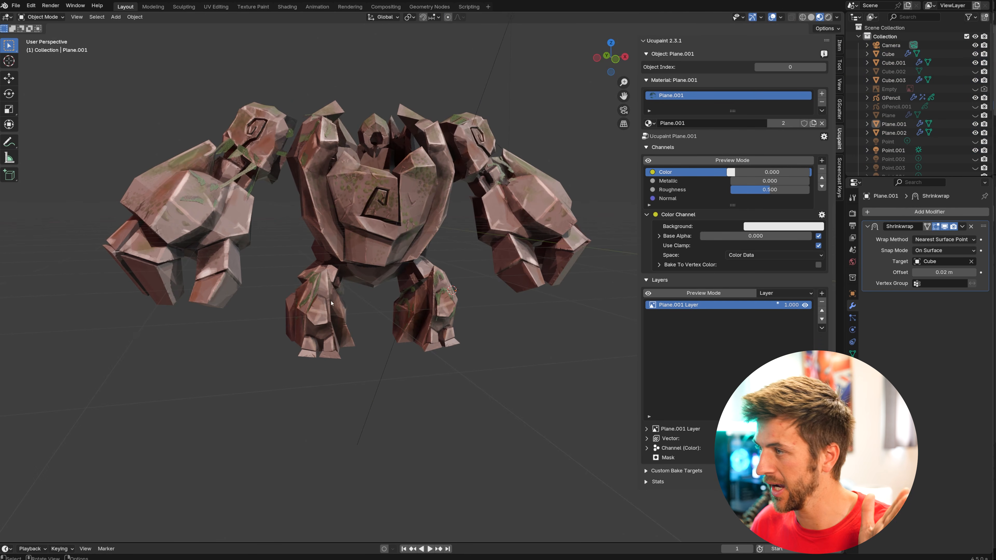
Step: Move another moss plane copy over the golem's large forearm and scale it to cover the rocks
{"action": "middle_click_drag", "start_coordinate": [431, 275], "coordinate": [554, 247]}
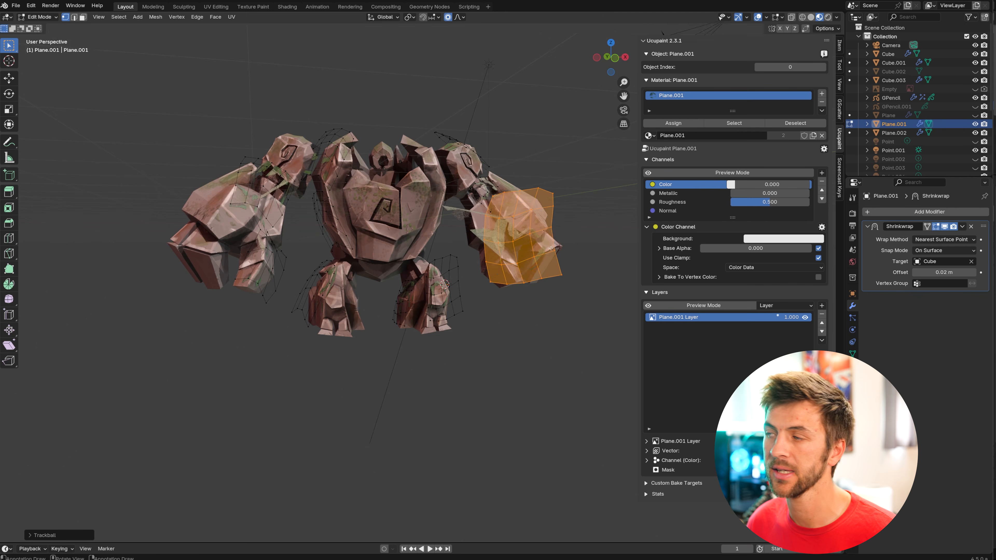
{"action": "key", "text": "g"}
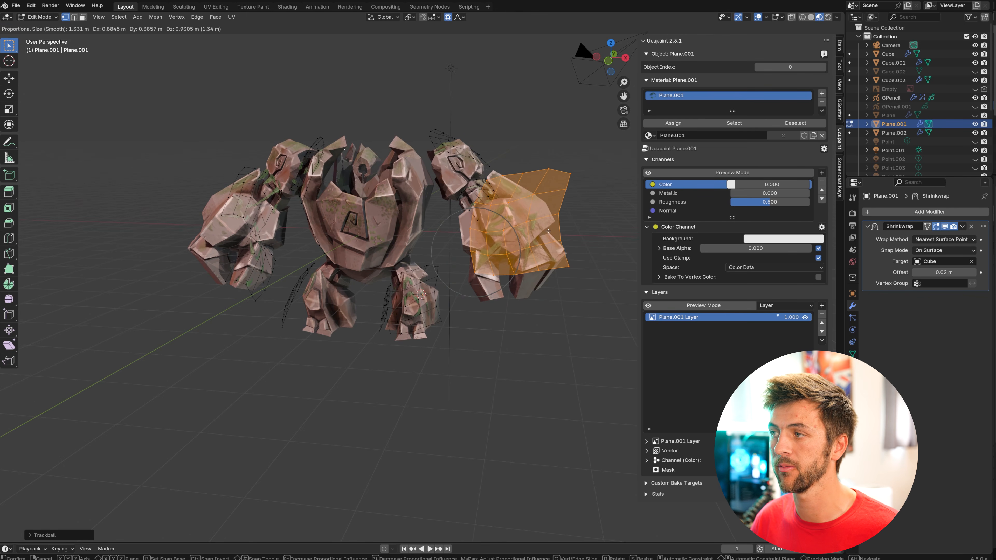
{"action": "left_click", "coordinate": [532, 222]}
{"action": "key", "text": "s"}
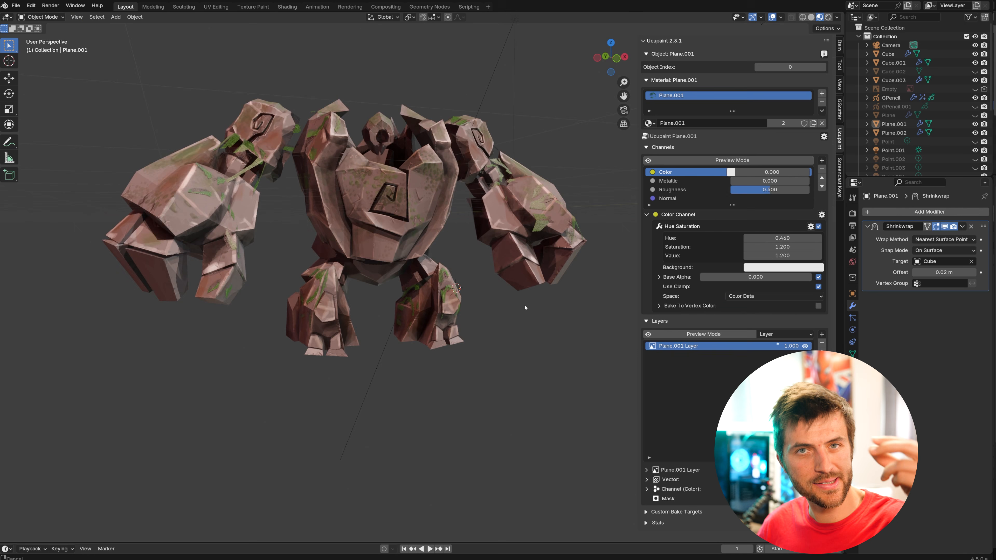
{"action": "middle_click_drag", "start_coordinate": [526, 308], "coordinate": [524, 328]}
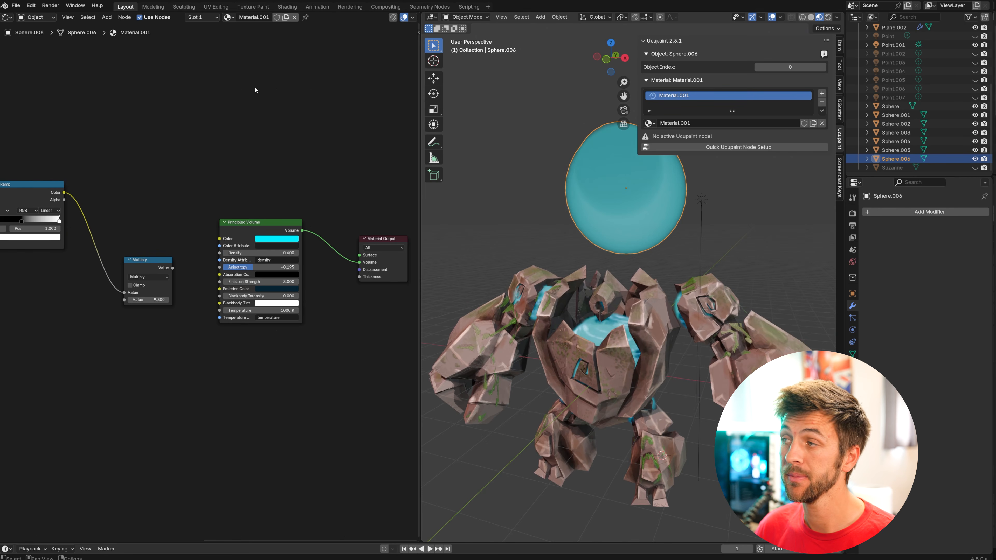
Step: Examine the sphere material's Principled Volume node, including its density, anisotropy and emission colour settings
{"action": "scroll", "coordinate": [216, 276], "scroll_direction": "up", "scroll_amount": 2}
{"action": "middle_click_drag", "start_coordinate": [297, 169], "coordinate": [176, 162]}
{"action": "left_click_drag", "start_coordinate": [188, 187], "coordinate": [182, 159]}
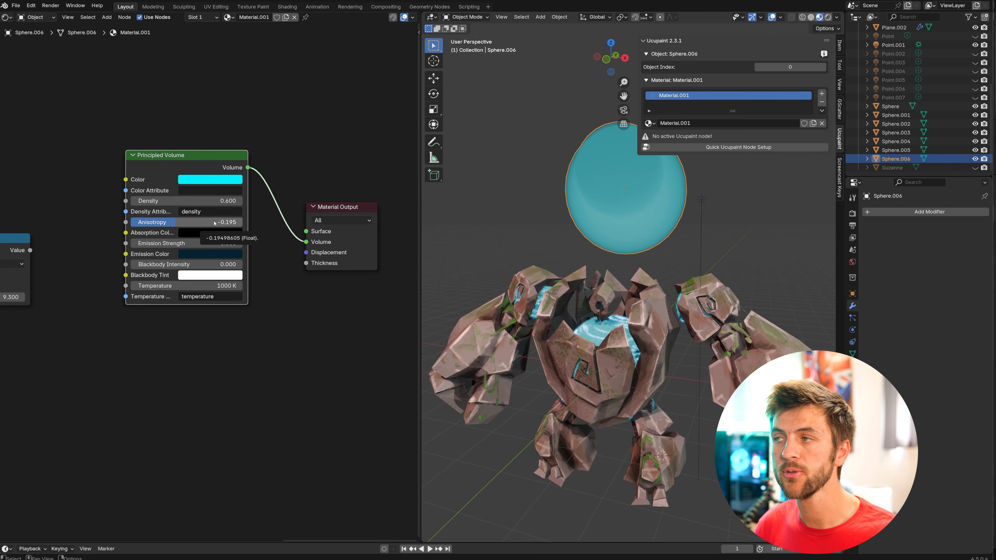
{"action": "left_click_drag", "start_coordinate": [215, 223], "coordinate": [209, 224]}
{"action": "key", "text": "Escape"}
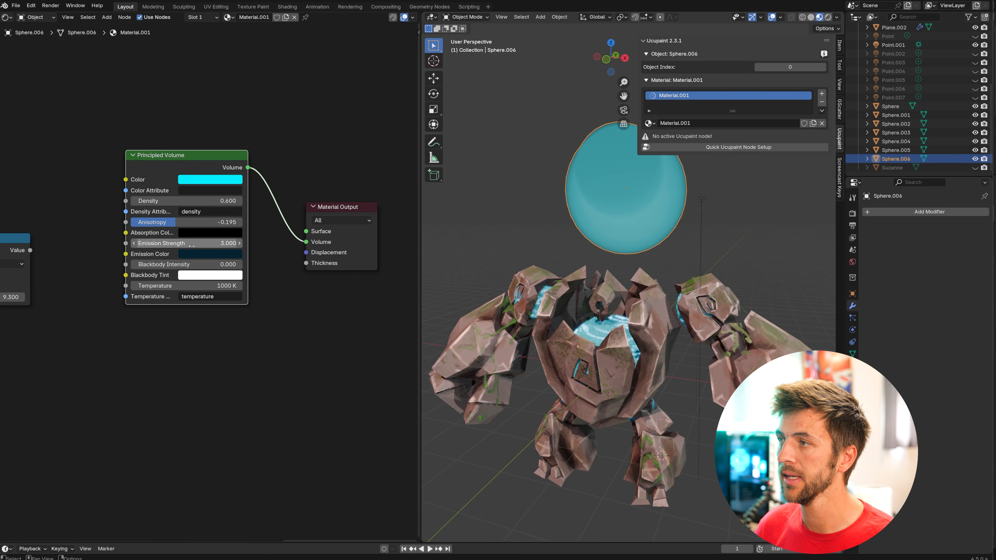
{"action": "left_click", "coordinate": [210, 254]}
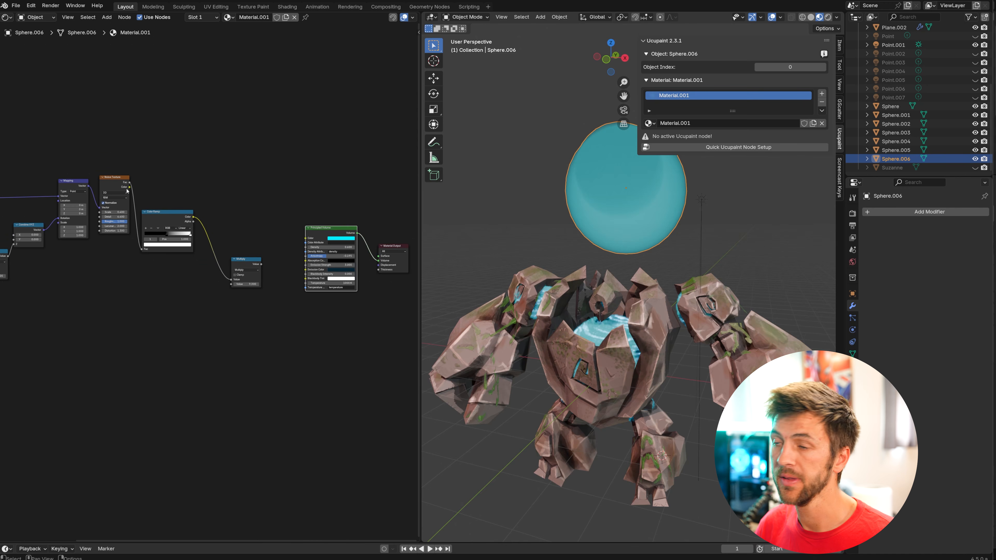
Step: Spread out the Noise Texture and Color Ramp nodes and preview their output on the sphere
{"action": "left_click_drag", "start_coordinate": [118, 181], "coordinate": [145, 119]}
{"action": "left_click_drag", "start_coordinate": [171, 216], "coordinate": [223, 192]}
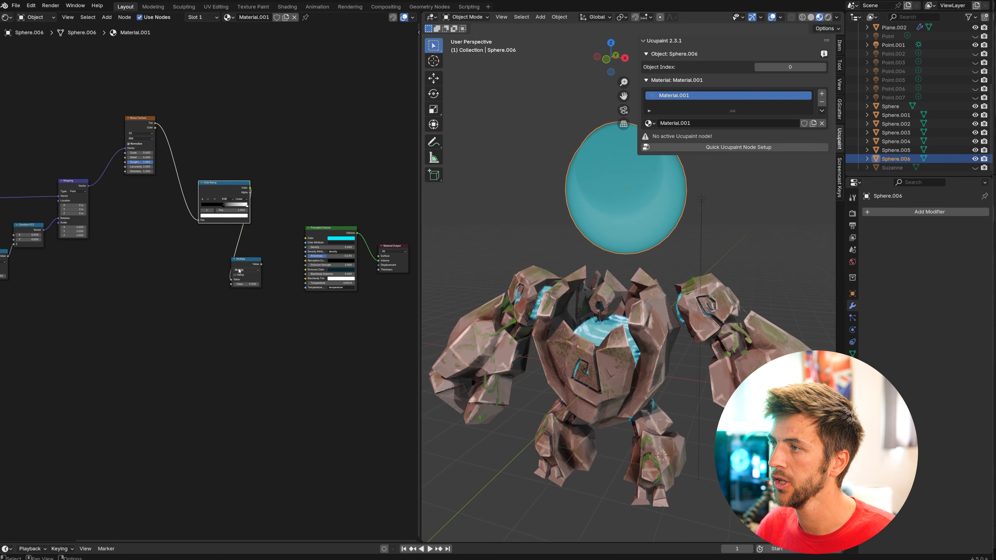
{"action": "scroll", "coordinate": [256, 196], "scroll_direction": "up", "scroll_amount": 5}
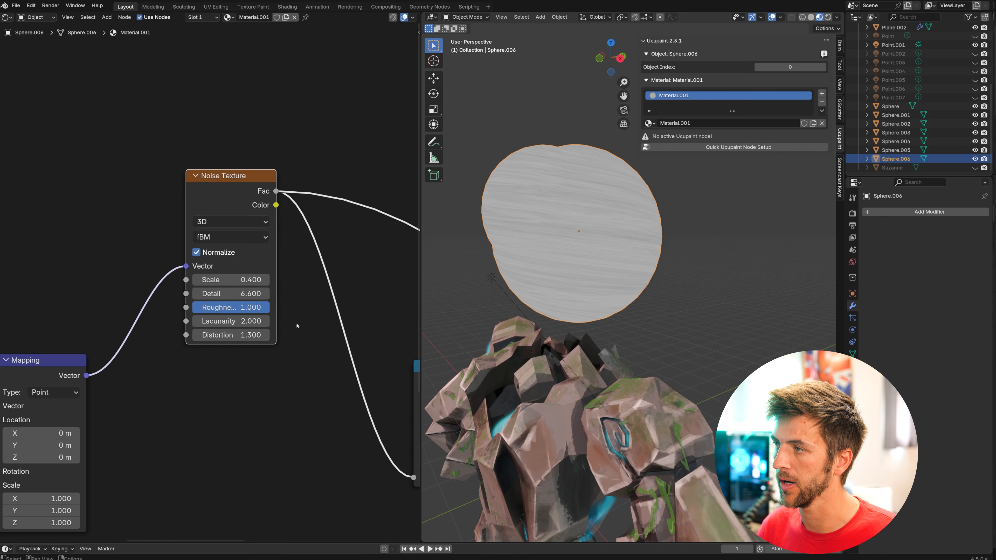
{"action": "scroll", "coordinate": [232, 284], "scroll_direction": "down", "scroll_amount": 1}
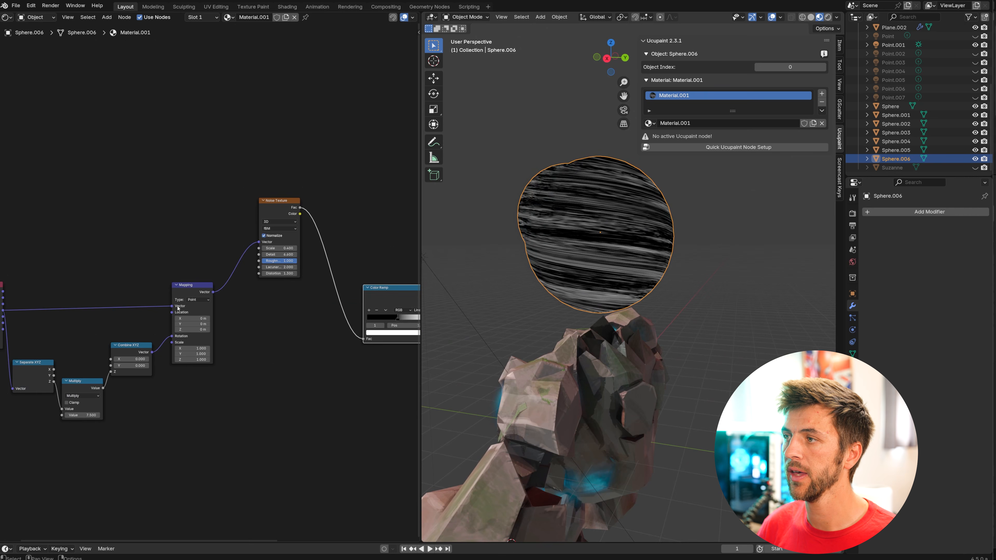
Step: Rearrange the Texture Coordinate, Separate XYZ and Multiply nodes that feed the Mapping node's rotation
{"action": "middle_click_drag", "start_coordinate": [178, 307], "coordinate": [336, 288]}
{"action": "scroll", "coordinate": [135, 280], "scroll_direction": "up", "scroll_amount": 4}
{"action": "left_click_drag", "start_coordinate": [140, 265], "coordinate": [121, 289]}
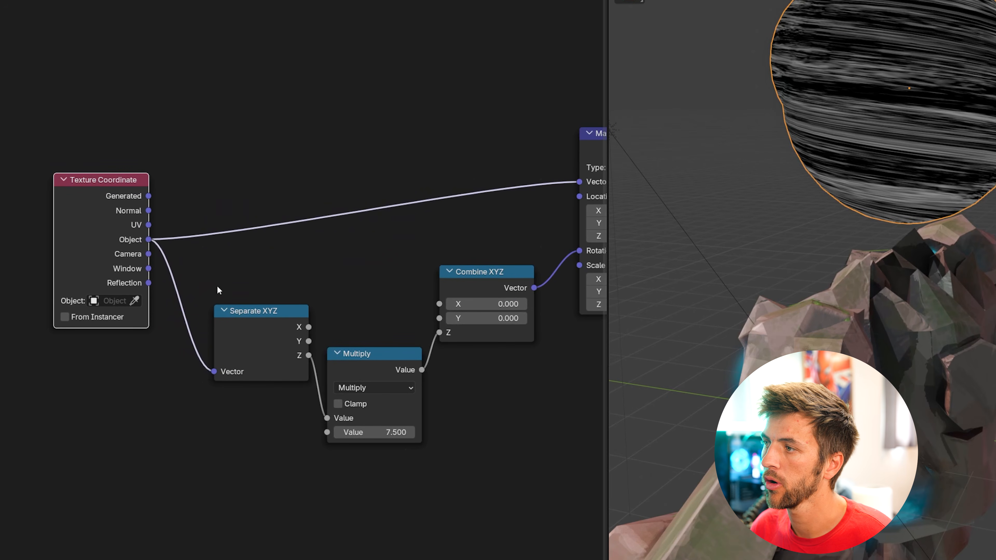
{"action": "left_click_drag", "start_coordinate": [259, 314], "coordinate": [231, 283]}
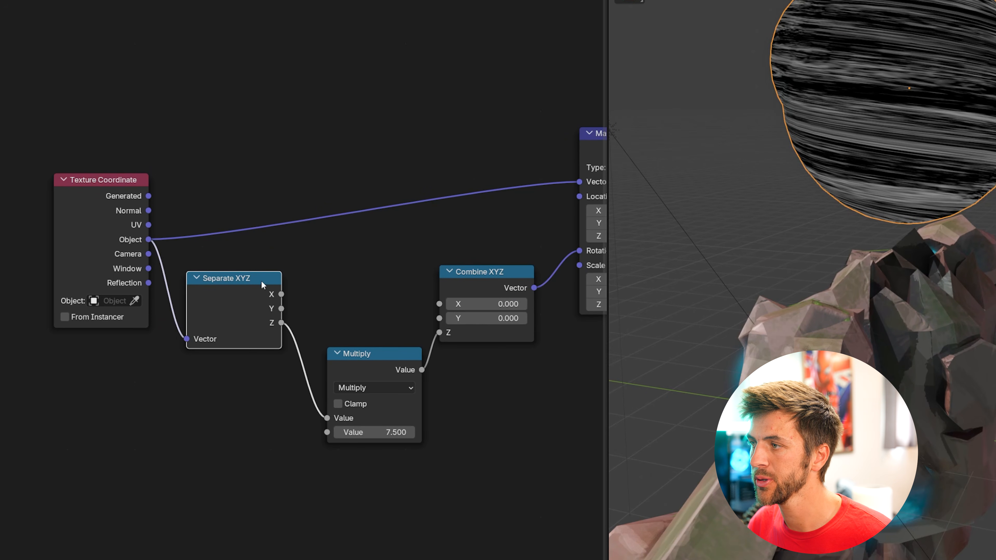
{"action": "left_click_drag", "start_coordinate": [356, 364], "coordinate": [354, 312]}
{"action": "middle_click_drag", "start_coordinate": [354, 313], "coordinate": [356, 267]}
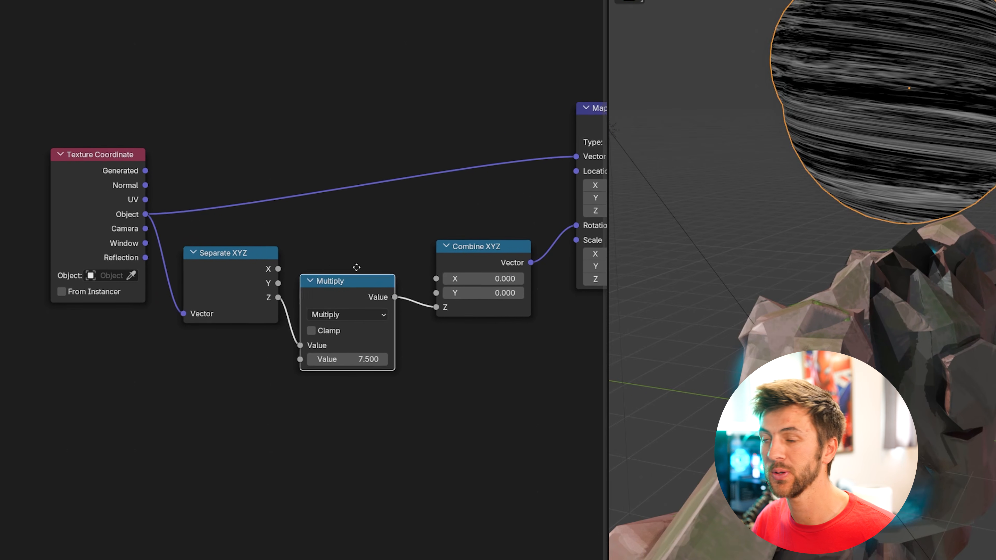
Step: Set the value of the Multiply node between Separate XYZ and Combine XYZ to 7.400
{"action": "scroll", "coordinate": [244, 239], "scroll_direction": "up", "scroll_amount": 2}
{"action": "left_click_drag", "start_coordinate": [351, 357], "coordinate": [232, 357]}
{"action": "middle_click_drag", "start_coordinate": [293, 305], "coordinate": [287, 305]}
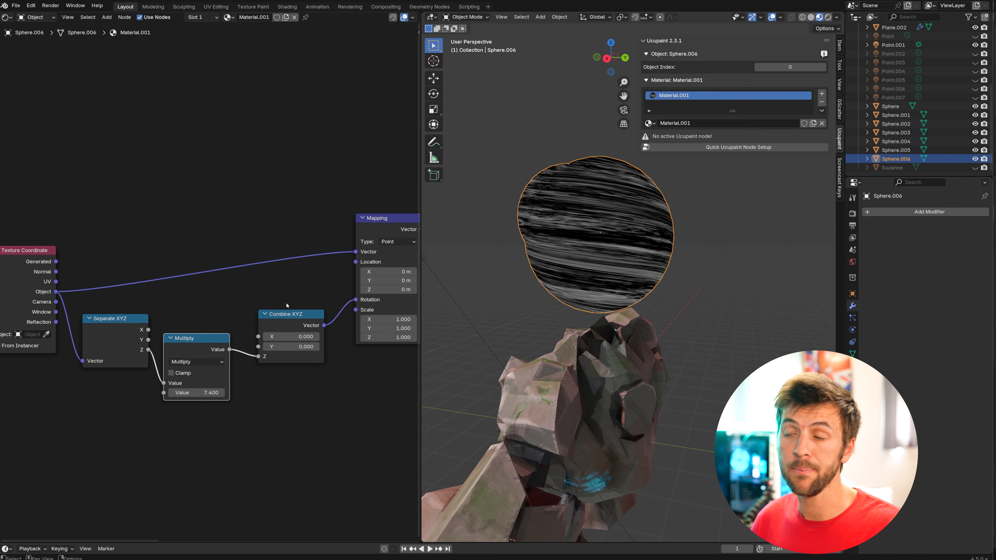
Step: Reposition the Combine XYZ and Noise Texture nodes and set the noise scale to 0.300
{"action": "left_click_drag", "start_coordinate": [302, 312], "coordinate": [298, 293]}
{"action": "middle_click_drag", "start_coordinate": [298, 293], "coordinate": [211, 279]}
{"action": "left_click_drag", "start_coordinate": [301, 207], "coordinate": [305, 138]}
{"action": "mouse_move", "coordinate": [269, 220]}
{"action": "left_mouse_down"}
{"action": "mouse_move", "coordinate": [258, 235]}
{"action": "mouse_move", "coordinate": [277, 222]}
{"action": "left_mouse_up"}
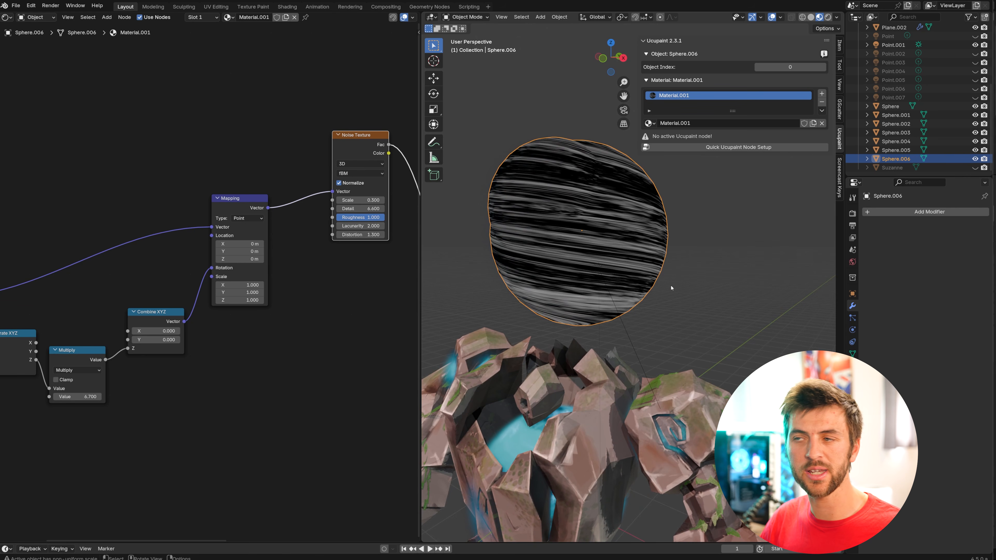
Step: Connect the Multiply node after the Color Ramp to the Principled Volume's Density, and unlink the preview from the Material Output's Surface
{"action": "middle_click_drag", "start_coordinate": [552, 278], "coordinate": [289, 289]}
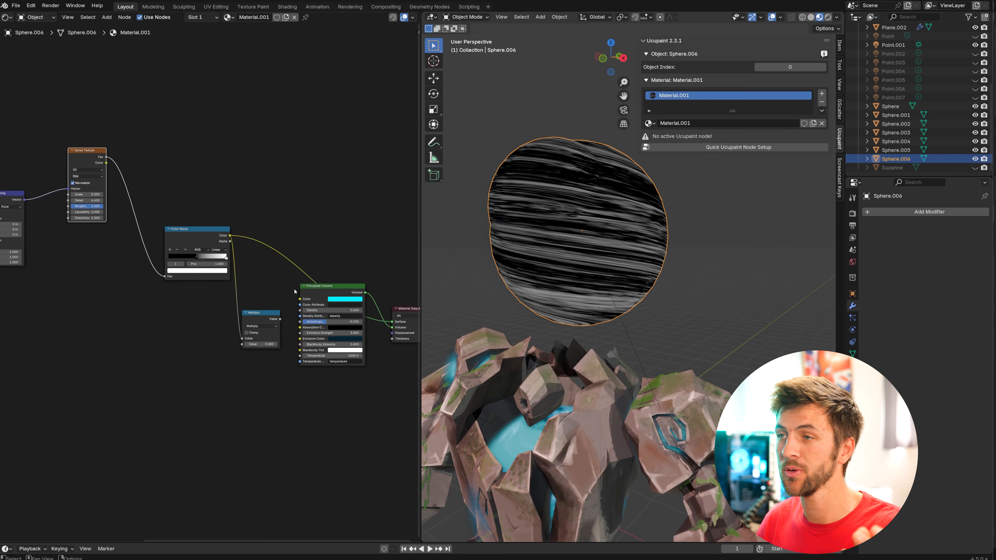
{"action": "left_click_drag", "start_coordinate": [281, 319], "coordinate": [300, 310]}
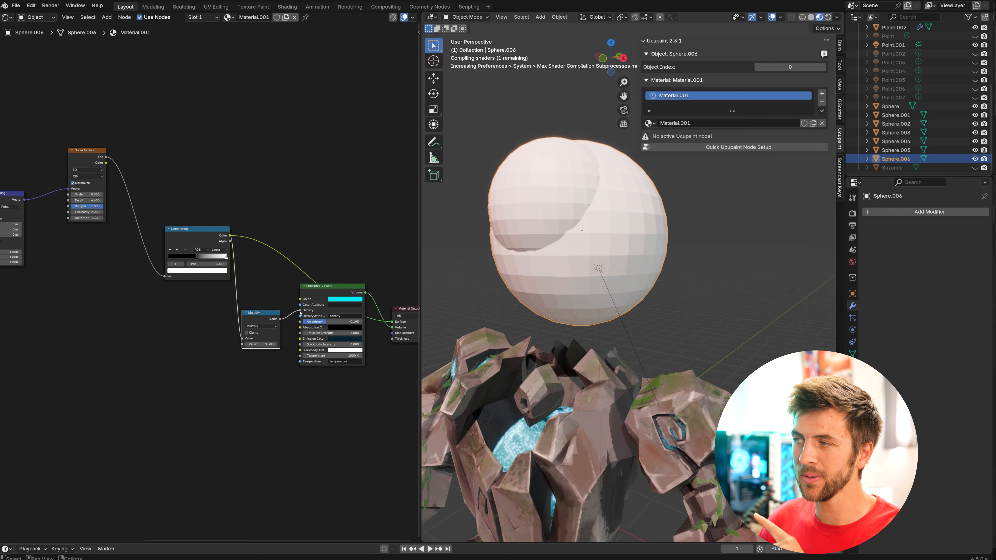
{"action": "left_click_drag", "start_coordinate": [392, 322], "coordinate": [384, 308]}
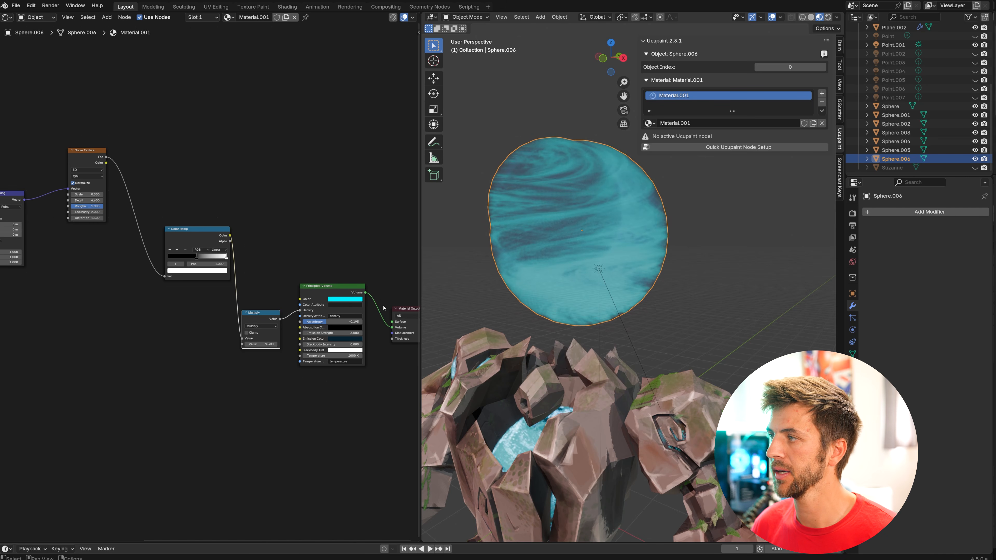
{"action": "middle_click_drag", "start_coordinate": [565, 283], "coordinate": [649, 219]}
{"action": "scroll", "coordinate": [549, 271], "scroll_direction": "down", "scroll_amount": 4}
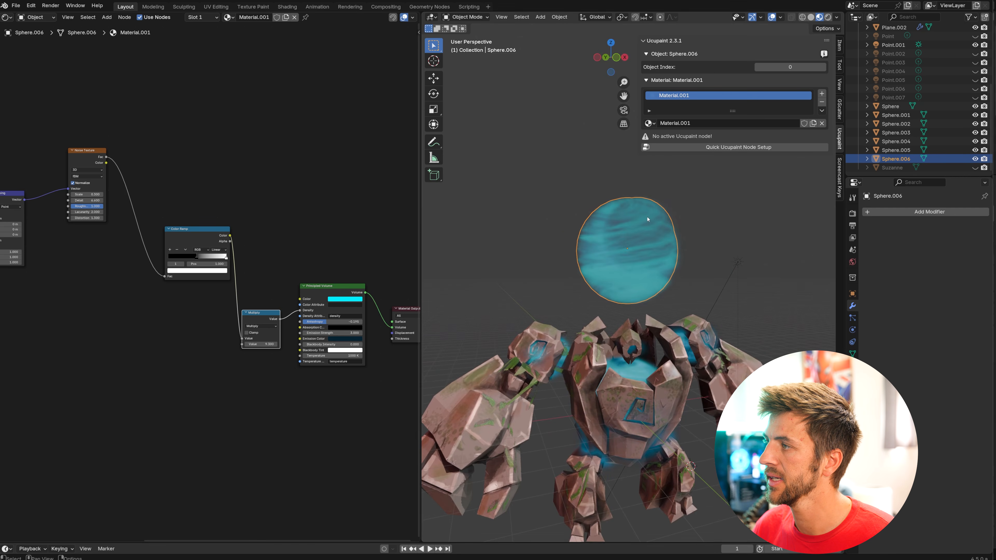